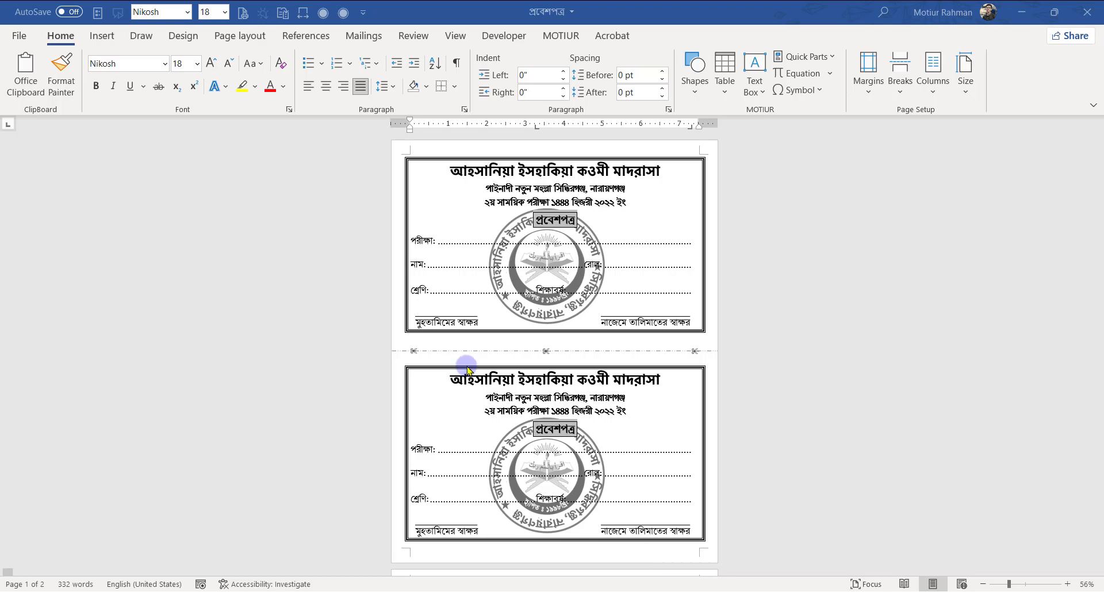
Step: Review both pages of the finished admit card document, from the card fronts to the exam rules
scroll(607, 362, down, 5)
scroll(574, 389, down, 8)
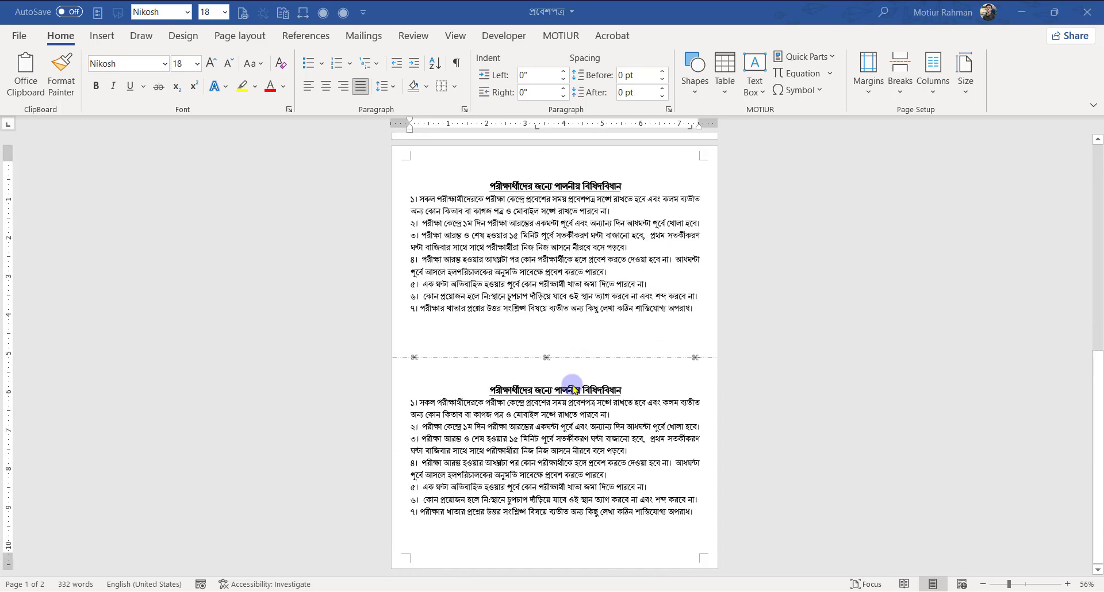
scroll(573, 390, up, 12)
scroll(573, 389, up, 1)
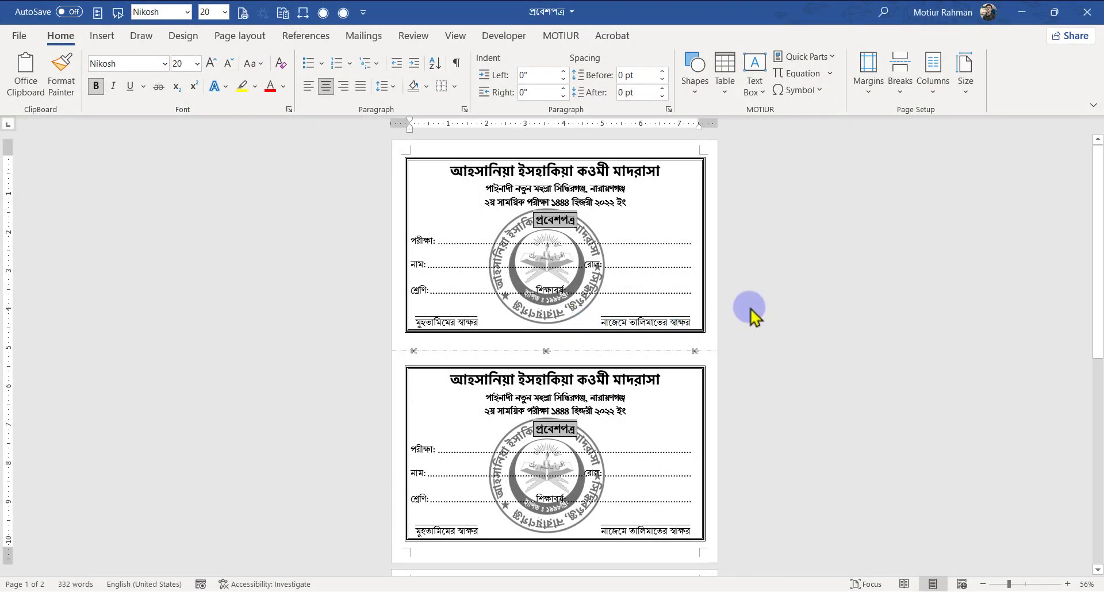
Step: Create a new blank document and give it Narrow margins
key(ctrl+n)
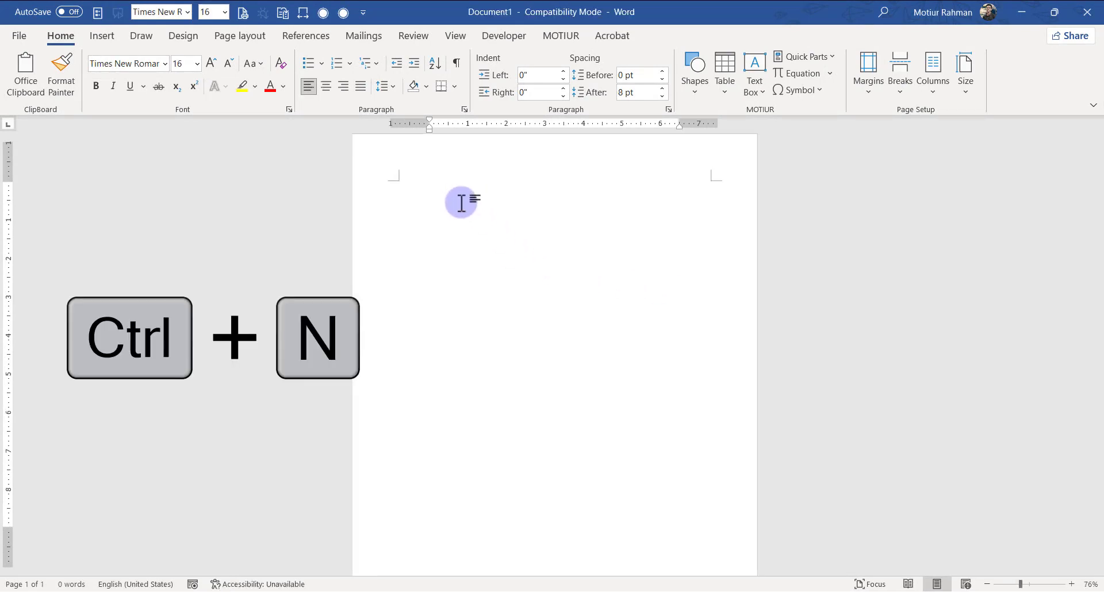
click(221, 37)
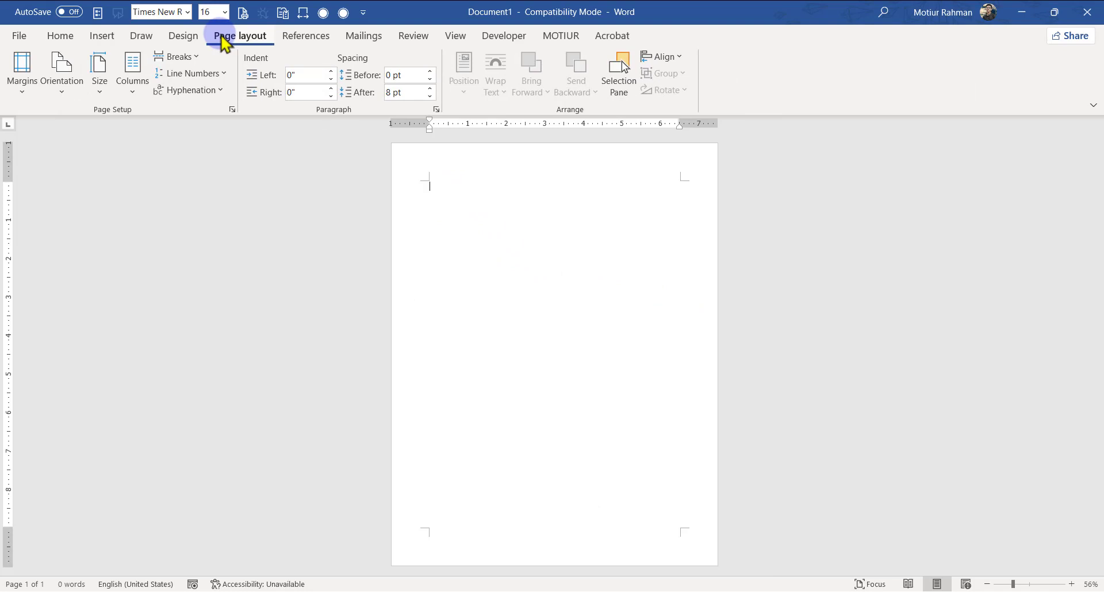
click(23, 86)
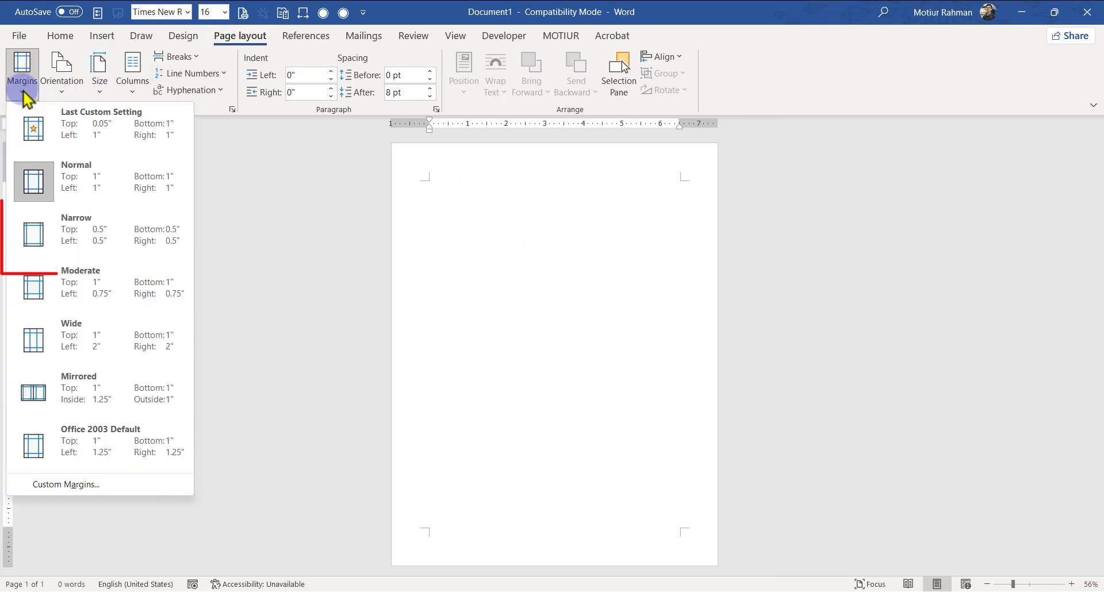
click(107, 195)
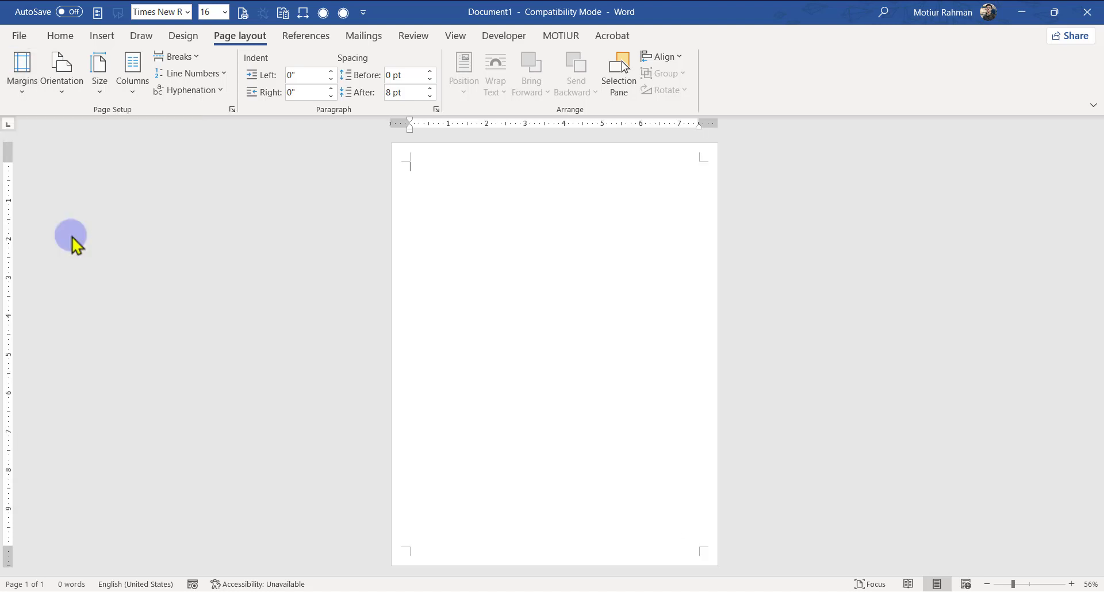
Step: Set the blank document's page to portrait orientation and A4 paper size
click(62, 87)
click(97, 125)
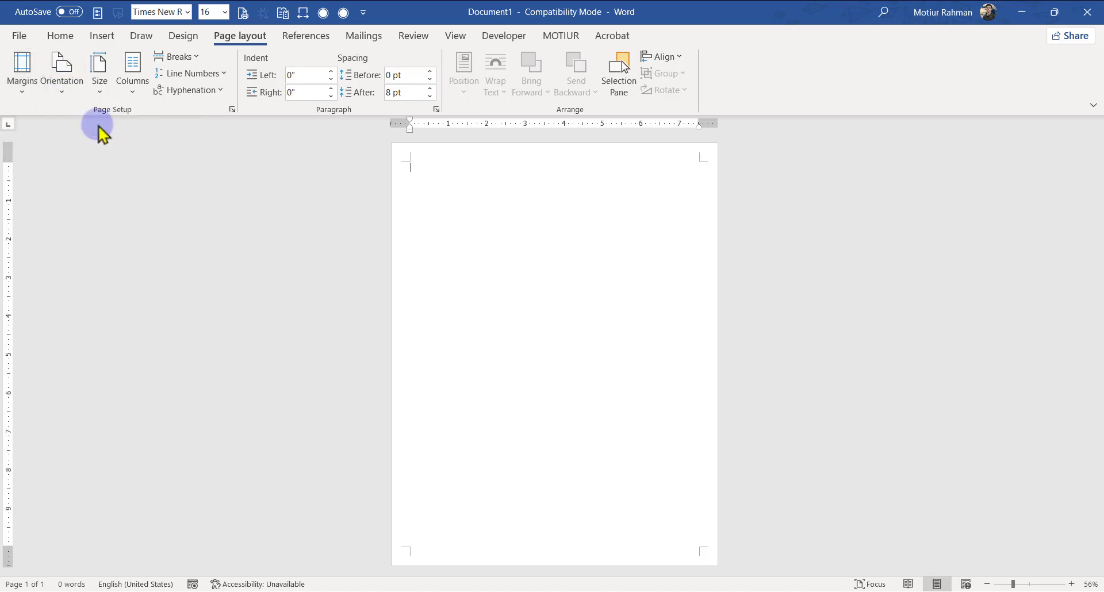
click(100, 83)
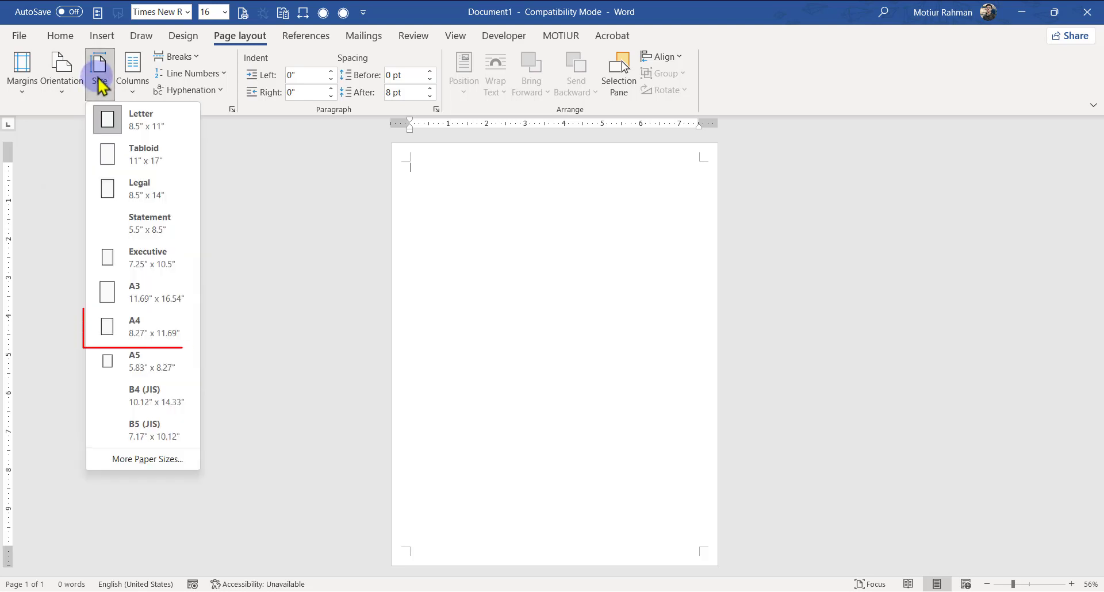
click(148, 336)
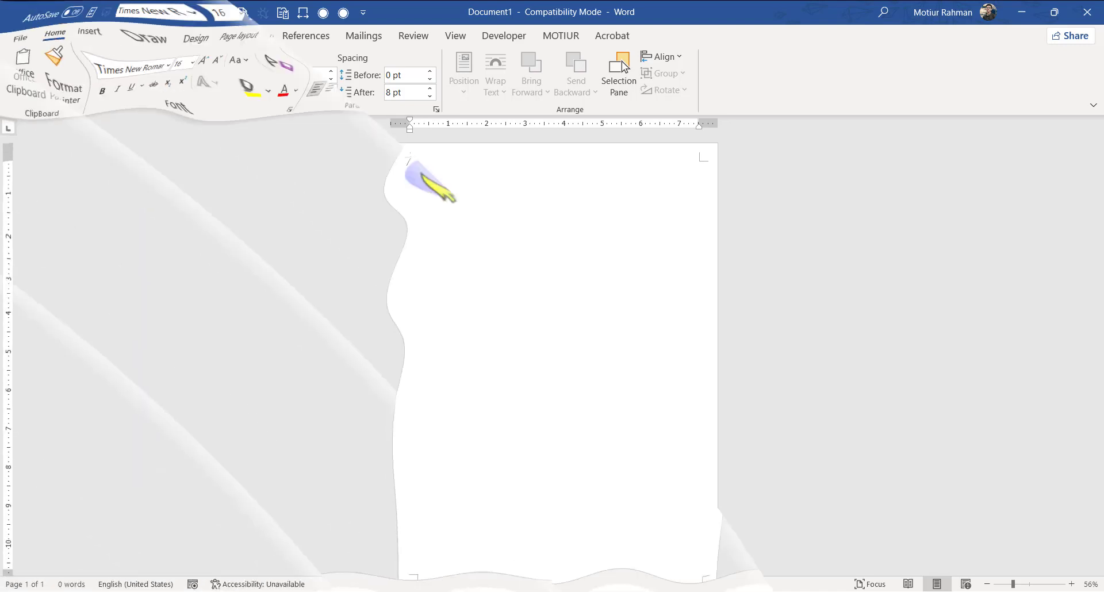
Step: Copy all the Bengali admit card text from the Notepad note into the blank Word document, and minimize Notepad
scroll(443, 184, up, 1)
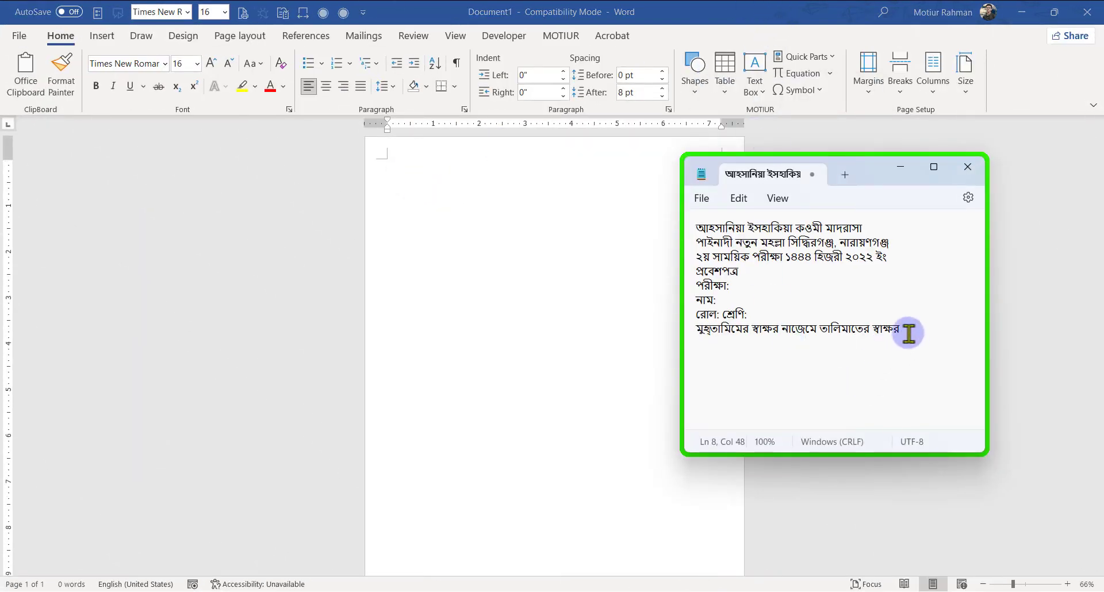
drag(907, 331, 679, 233)
key(ctrl+c)
click(396, 173)
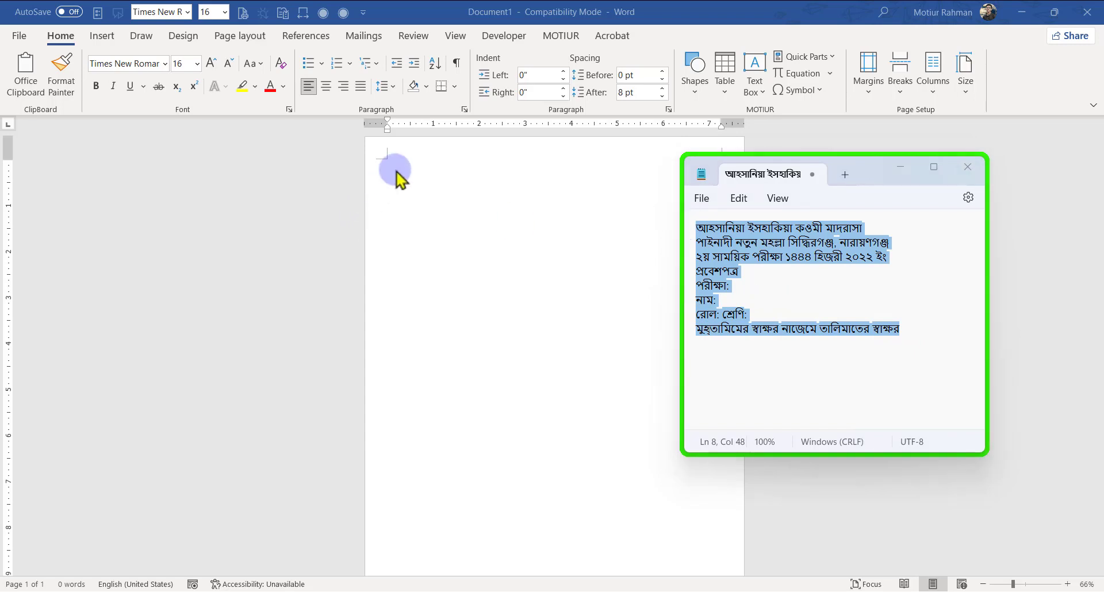
key(ctrl+v)
click(901, 167)
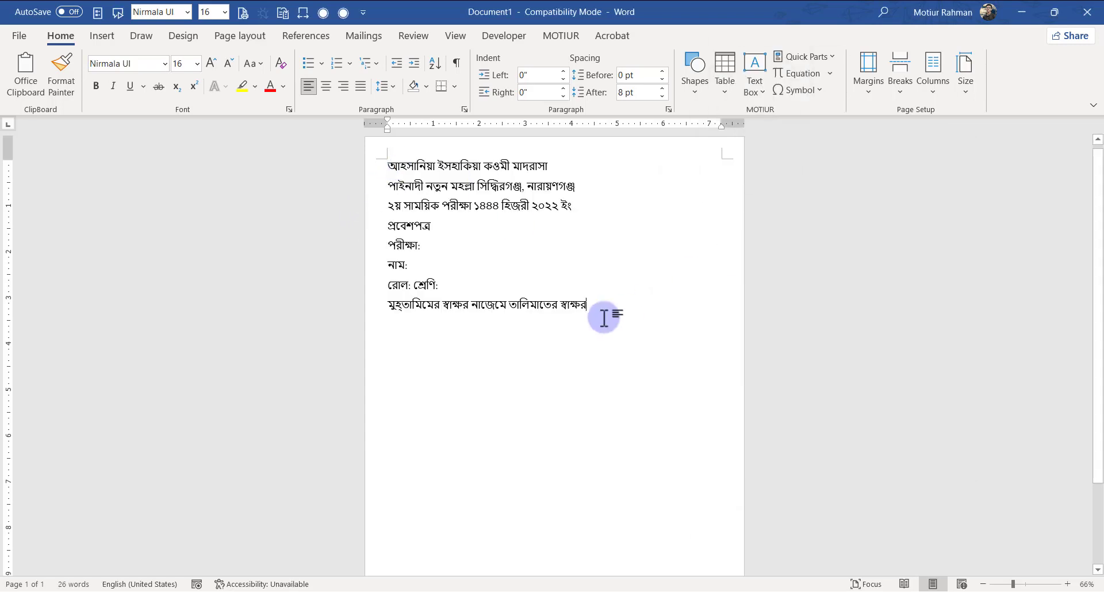
Step: Change the font of all the pasted admit card text to Nikosh
drag(598, 303, 375, 171)
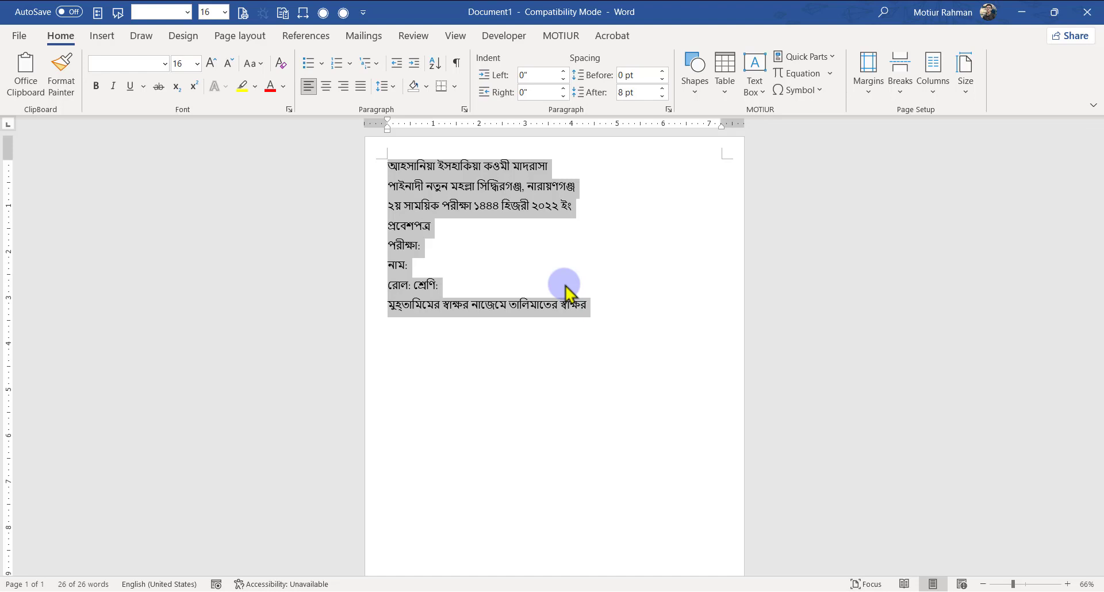
click(534, 274)
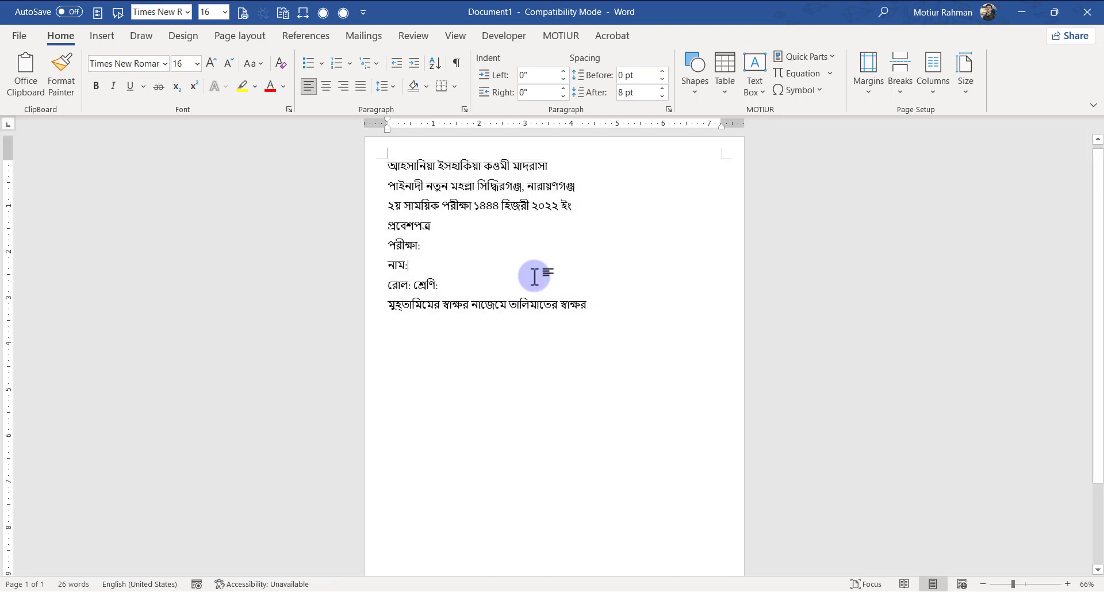
drag(604, 345, 381, 168)
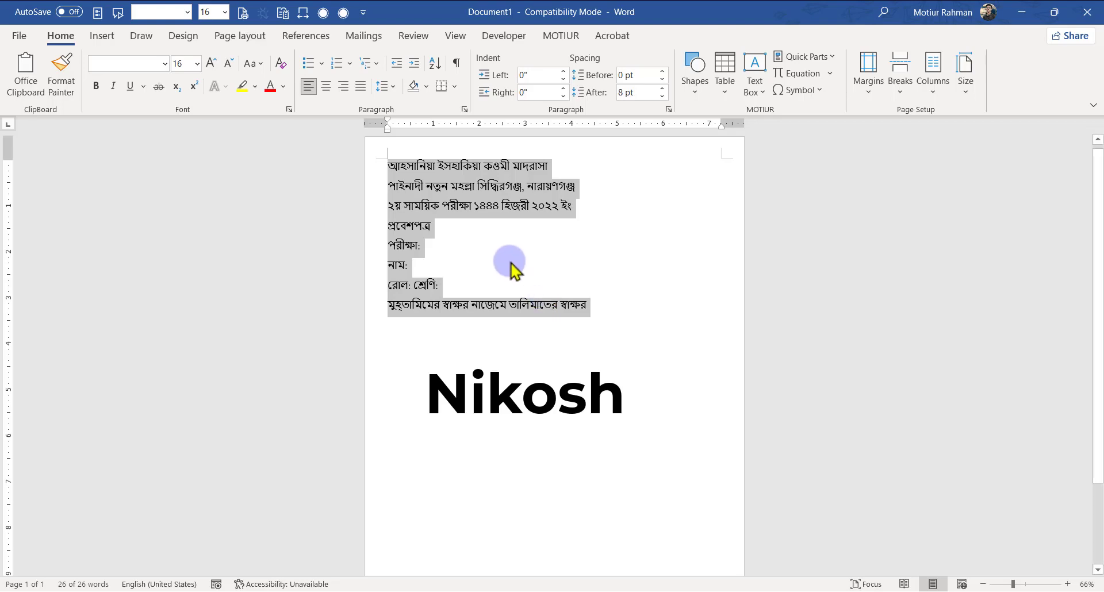
click(165, 64)
click(129, 171)
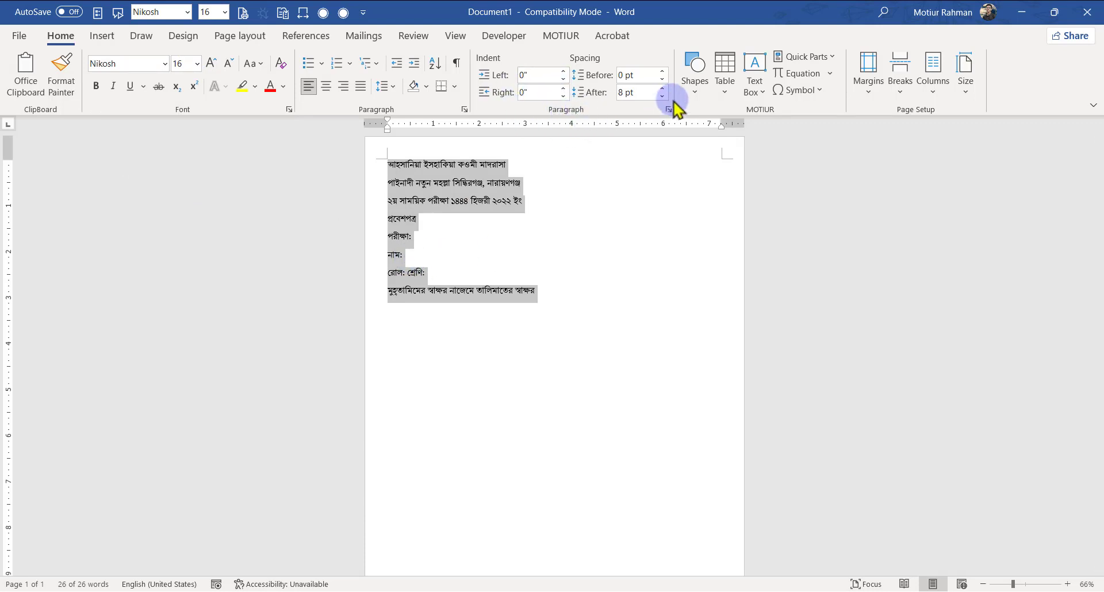
Step: Set the paragraph spacing after all the admit card lines to 0 pt
click(253, 37)
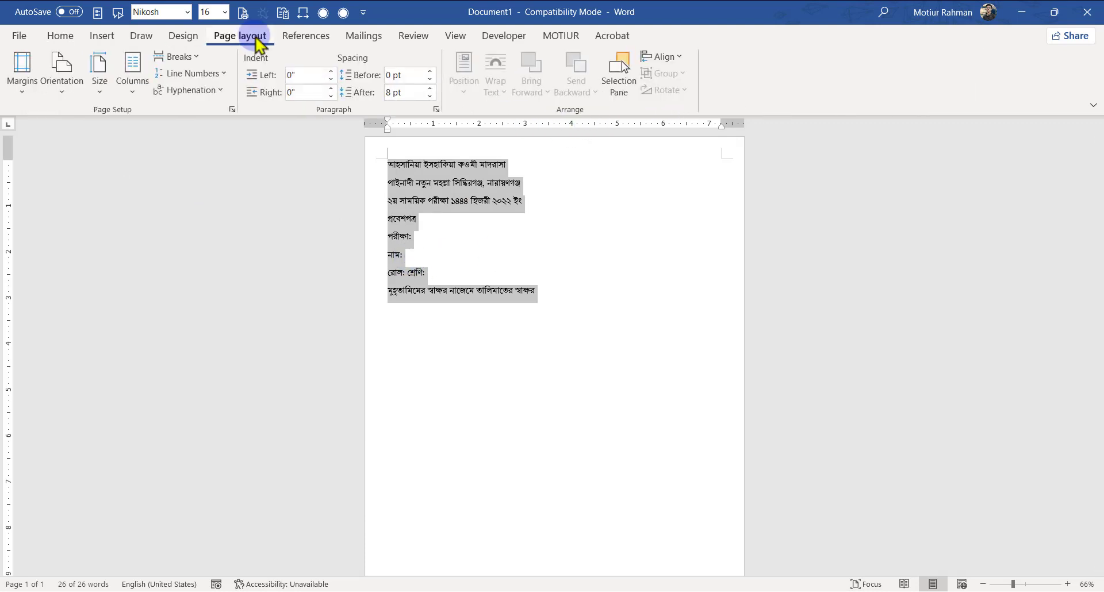
click(430, 97)
click(431, 96)
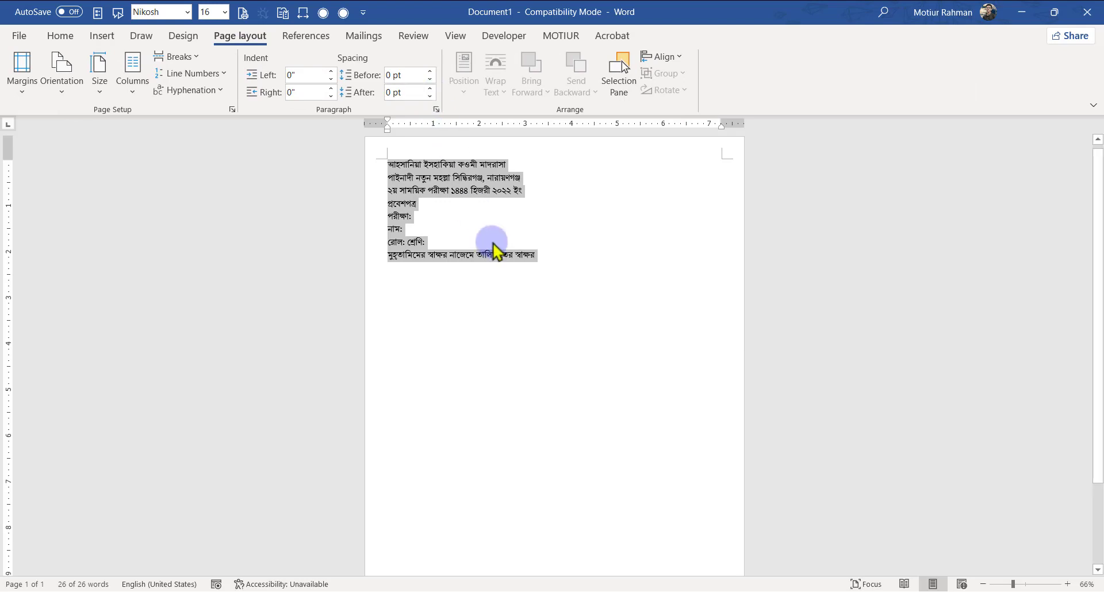
Step: Increase the font size of all the admit card text to 22
click(58, 36)
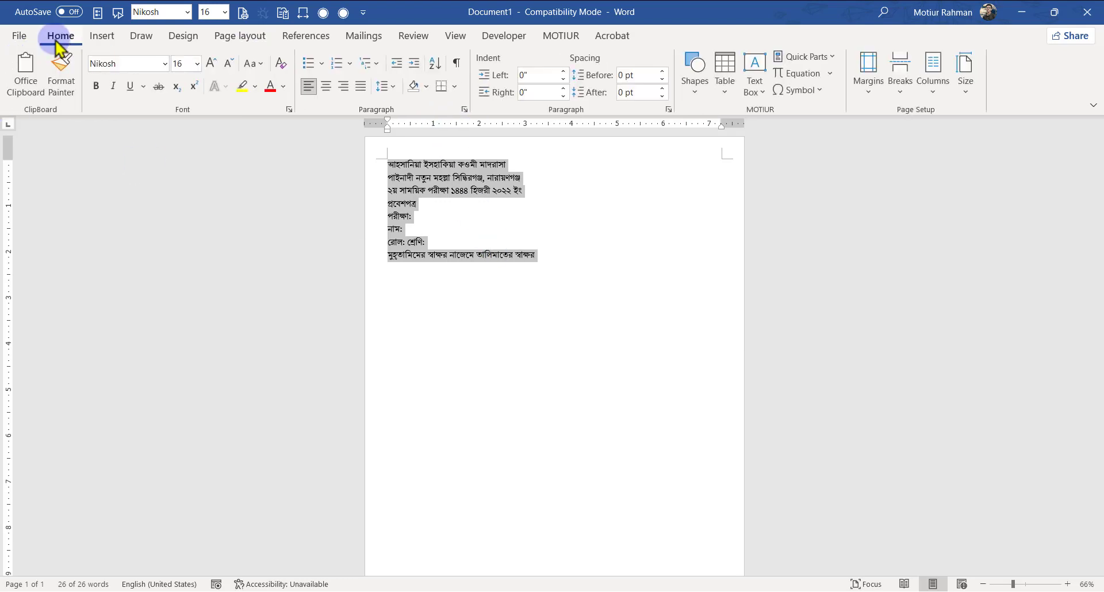
scroll(398, 275, up, 3)
click(211, 64)
click(211, 63)
click(211, 64)
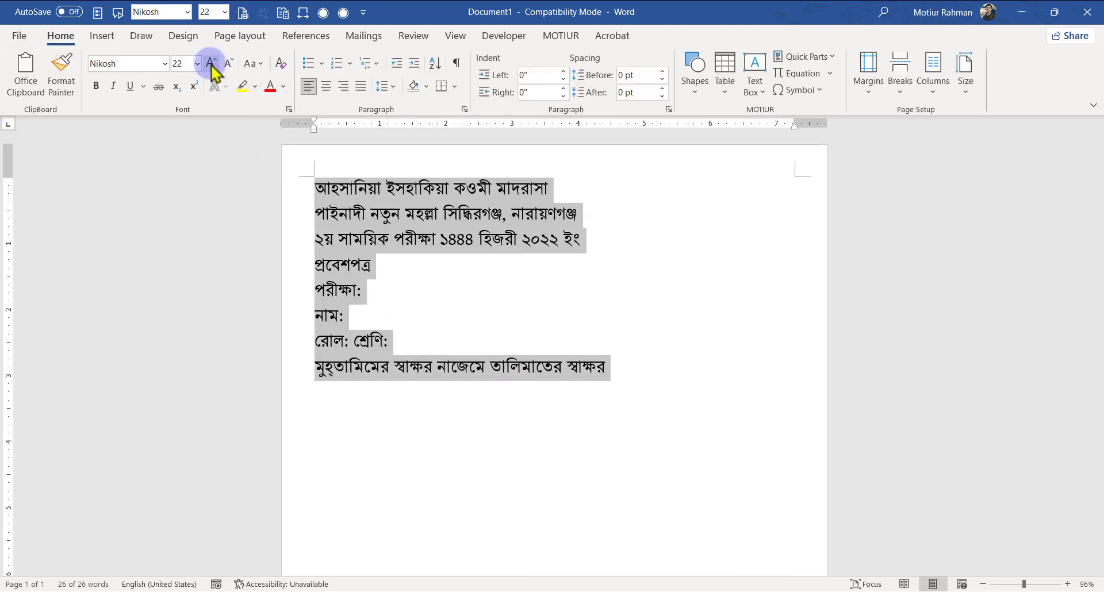
click(211, 65)
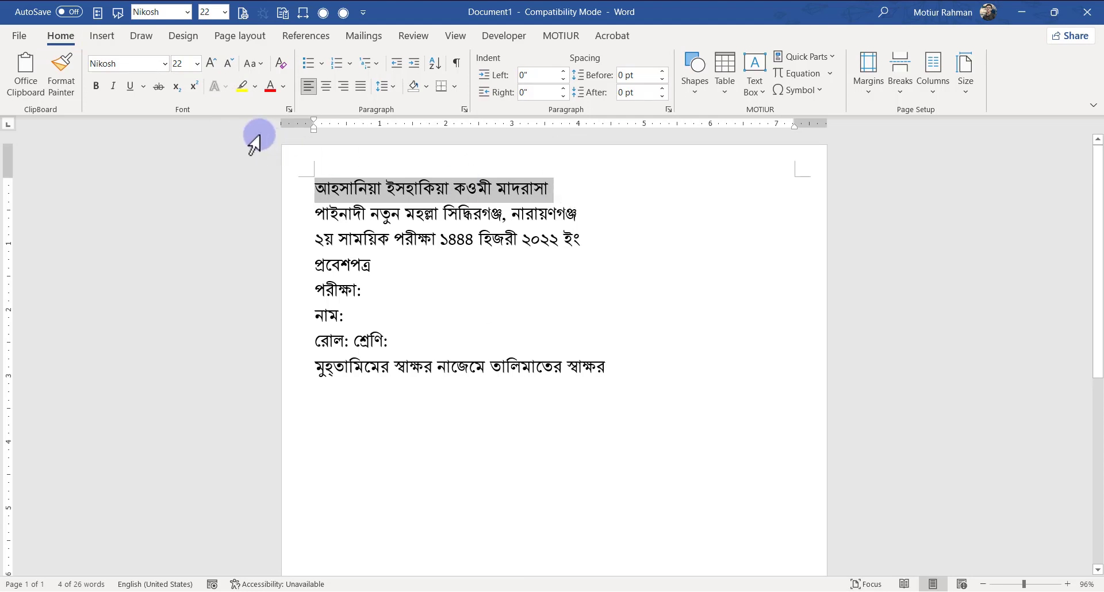
Step: Change the font of the madrasa name in the first line to Baloo Da
click(574, 191)
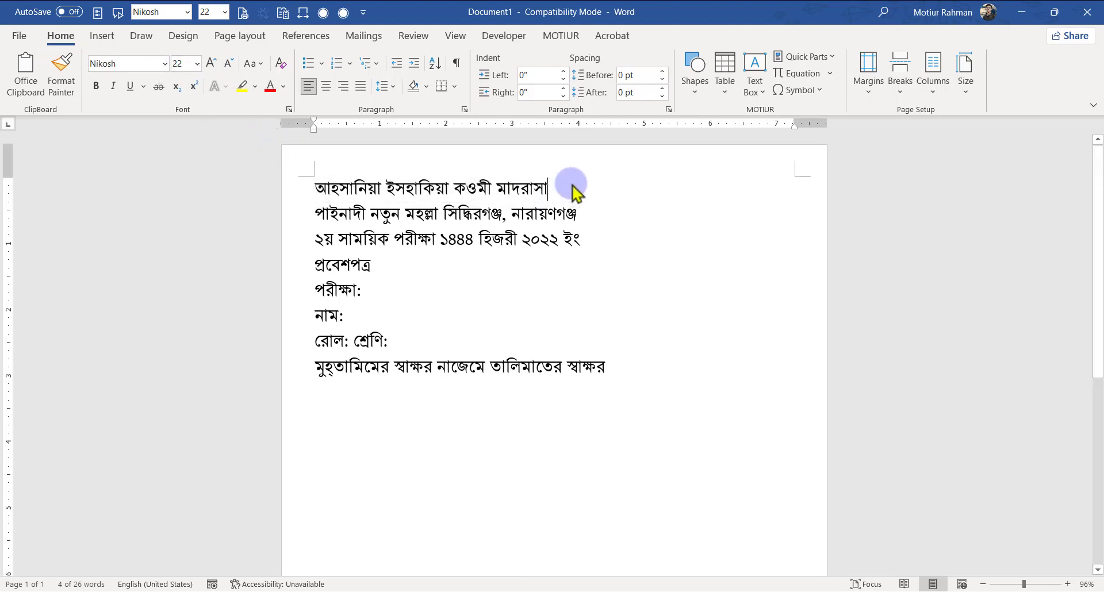
drag(573, 189, 322, 188)
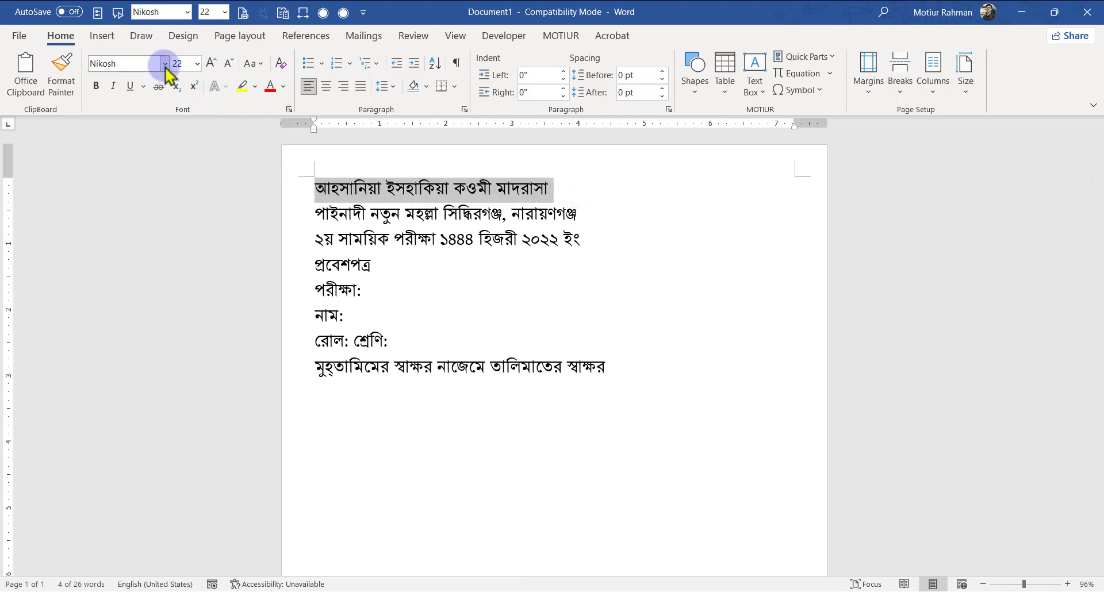
click(165, 63)
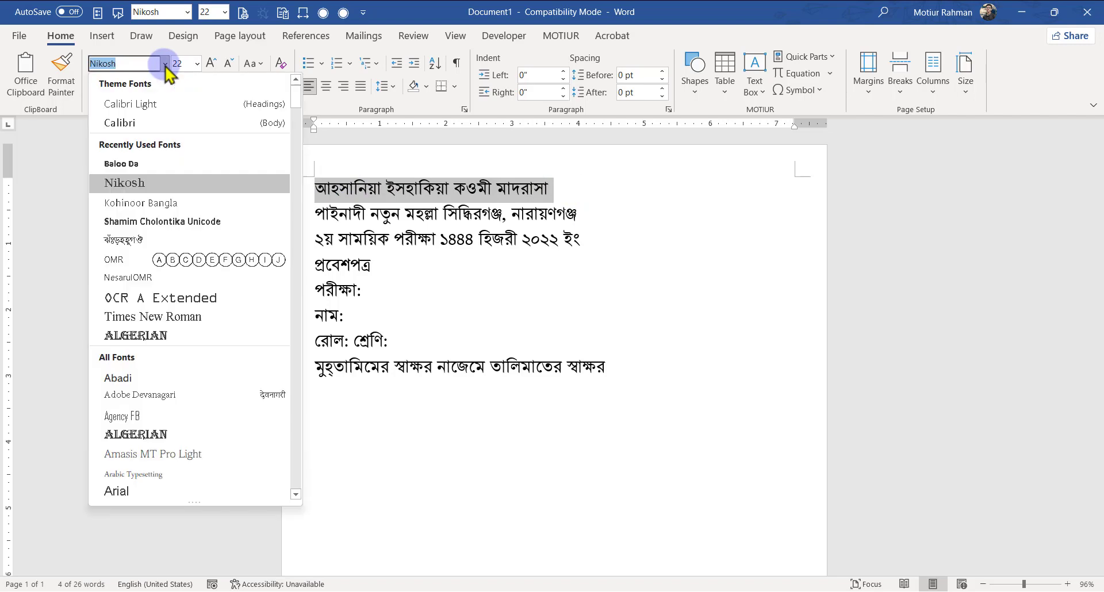
click(142, 168)
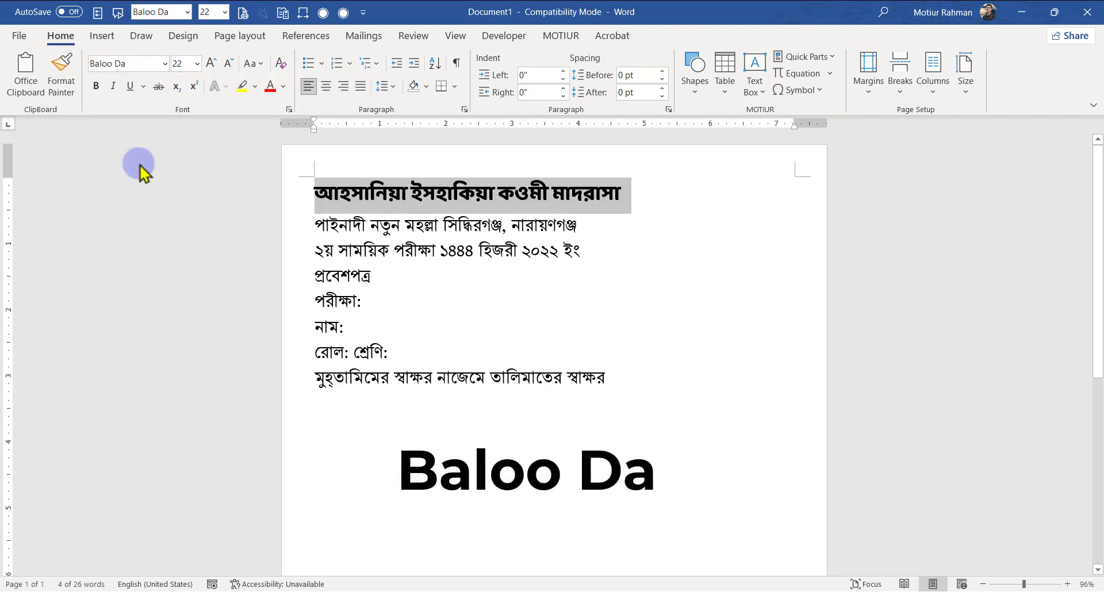
click(439, 216)
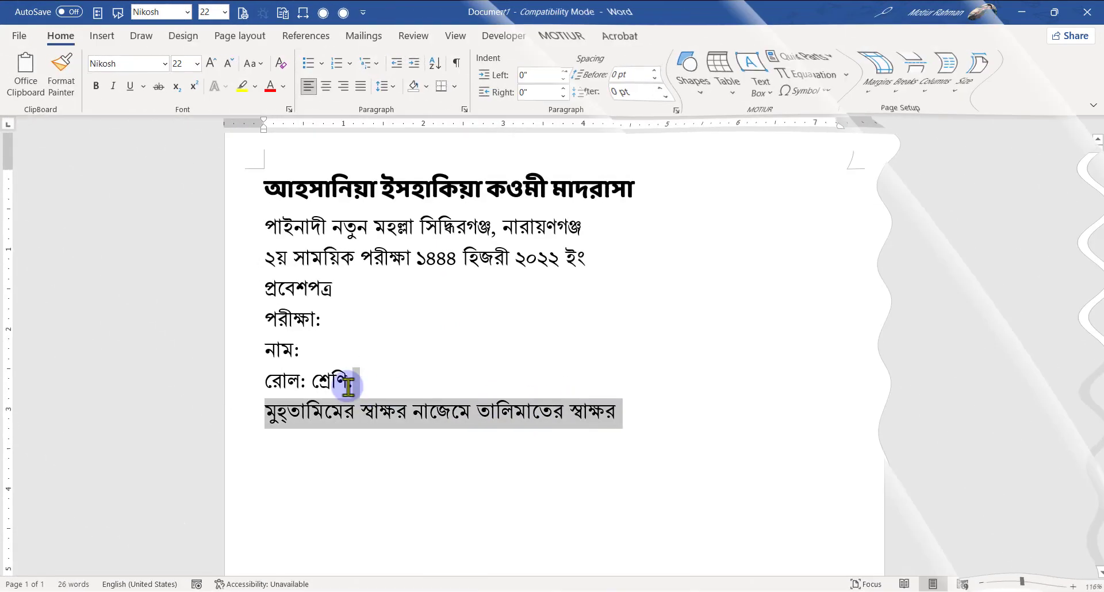
Step: Add empty paragraphs below the signature line at the end of the text
drag(328, 382, 229, 207)
scroll(618, 416, up, 2)
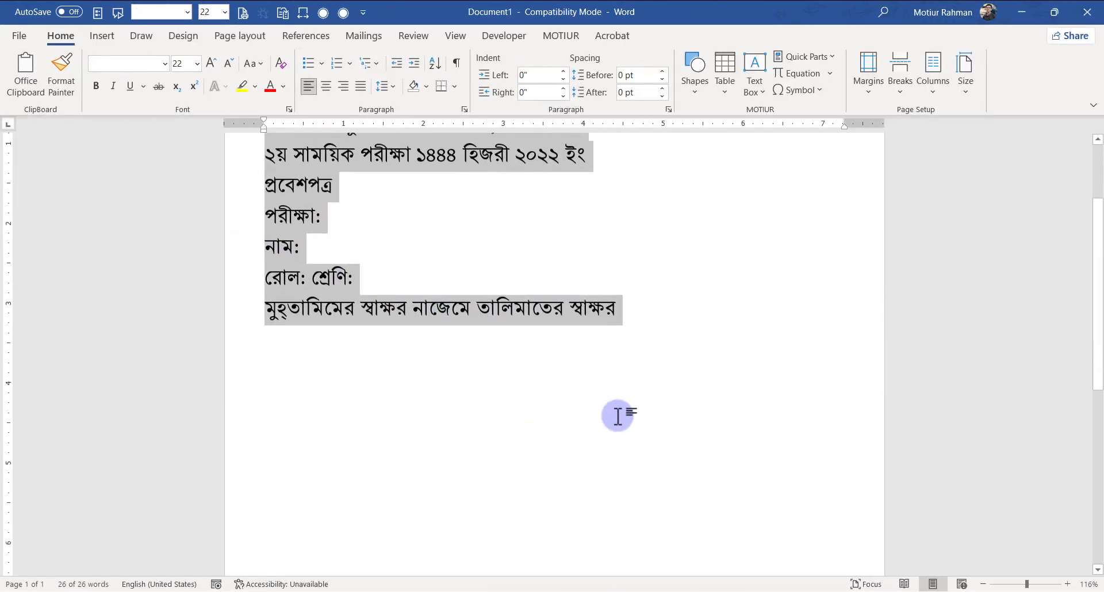
click(627, 315)
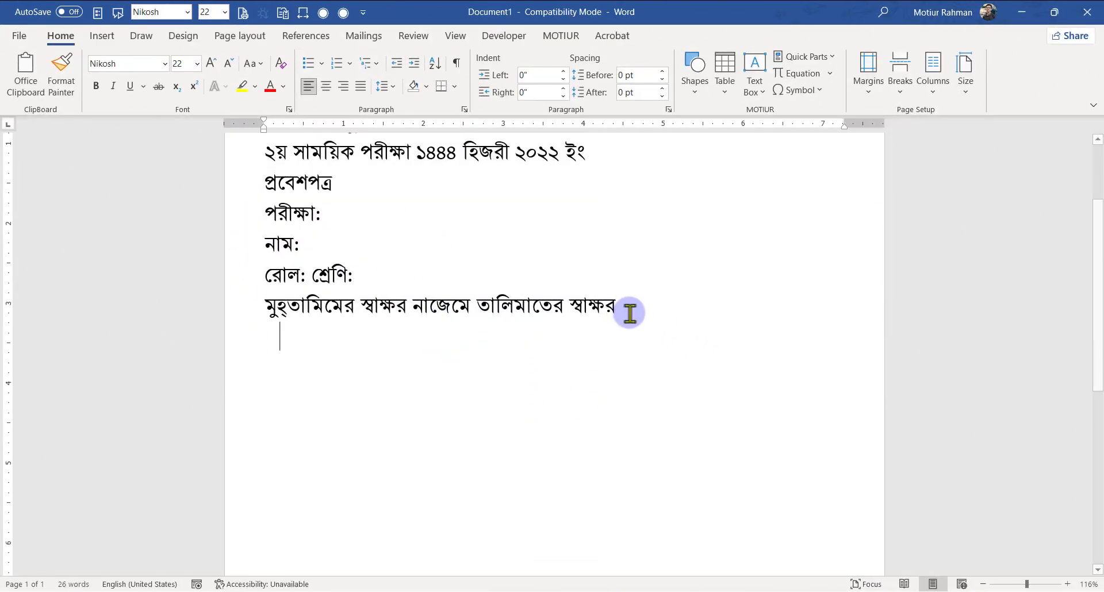
key(Return)
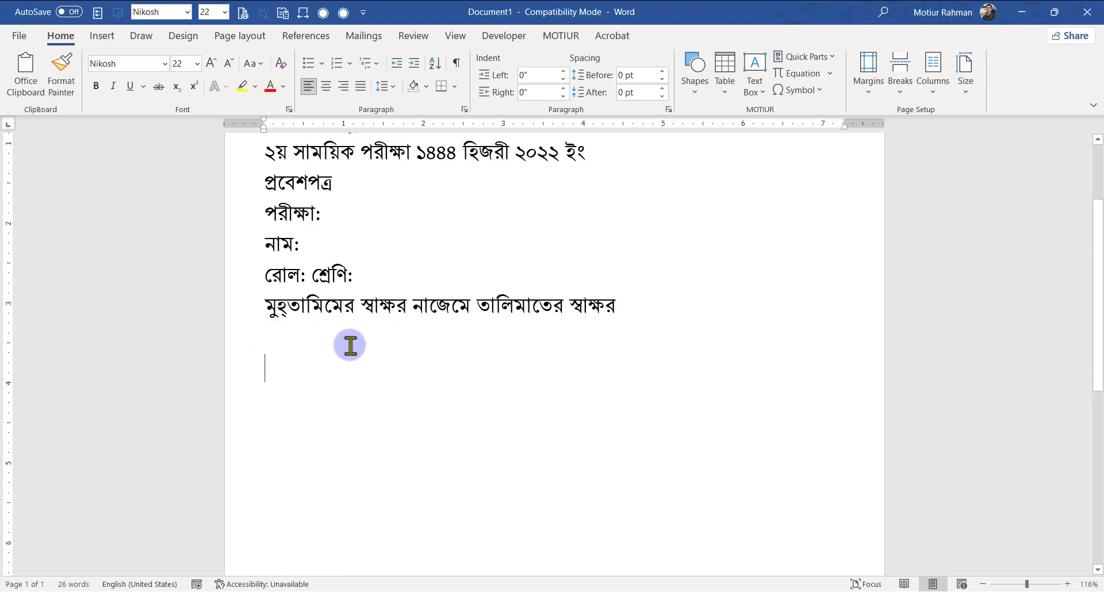
click(264, 337)
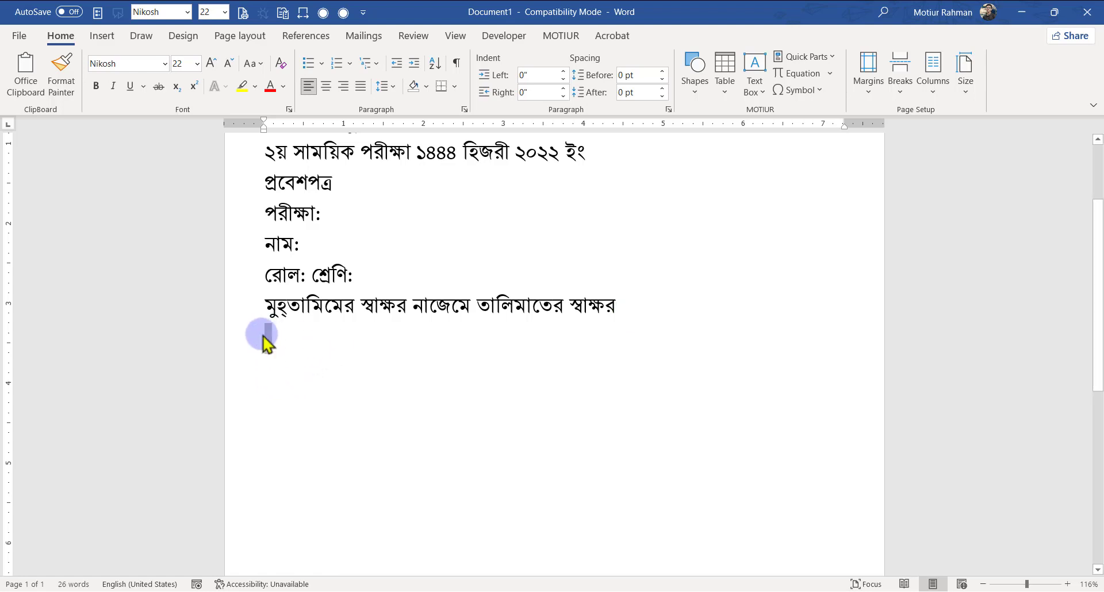
Step: Show the formatting marks and check the empty paragraphs below the signature line
click(456, 63)
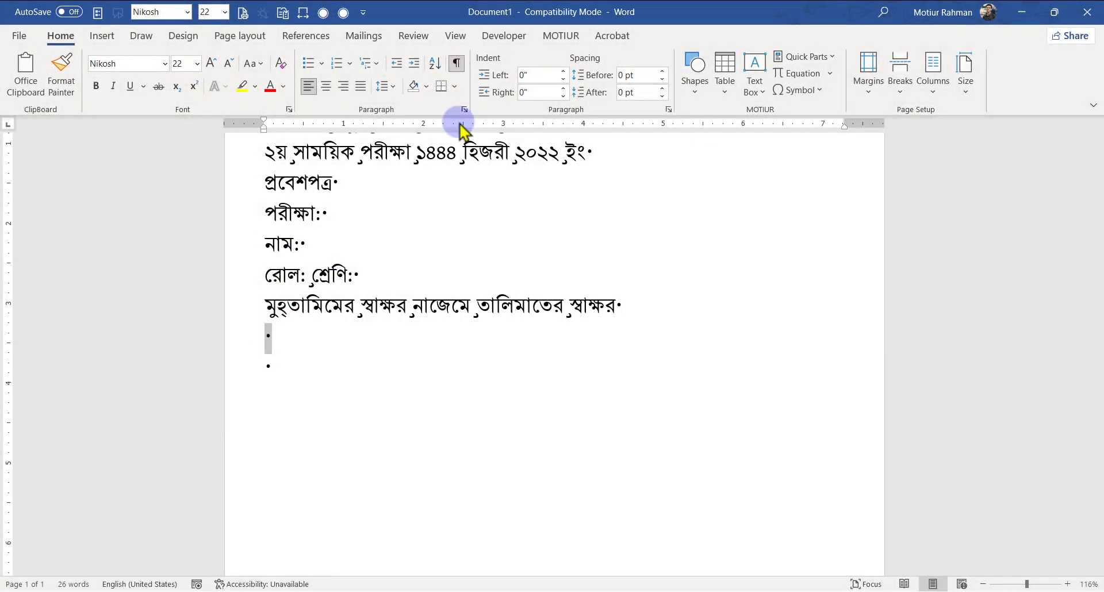
click(277, 369)
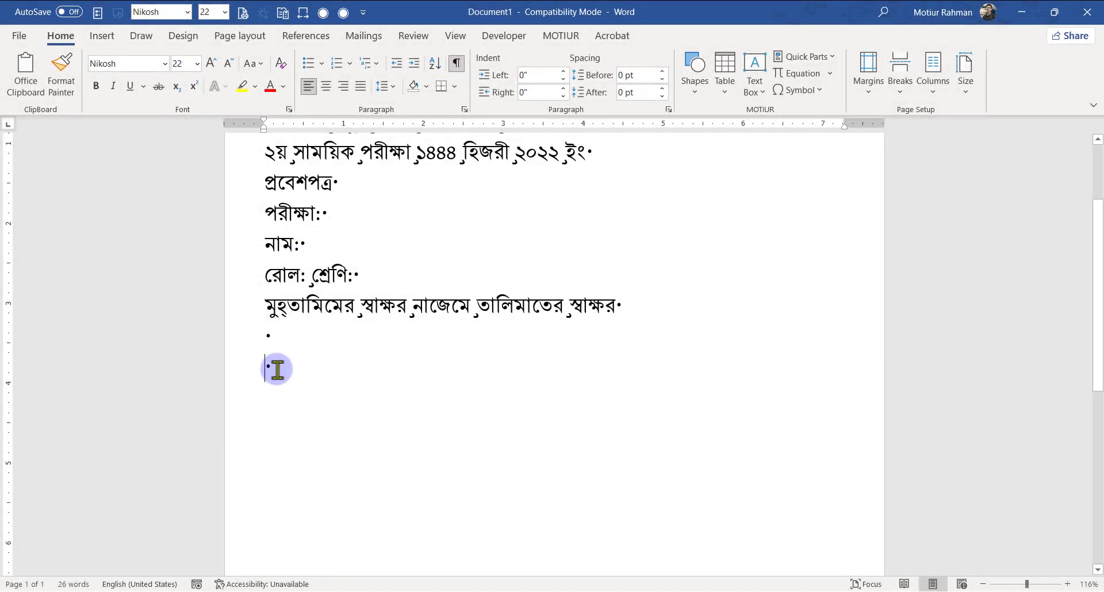
click(275, 335)
click(277, 363)
Step: Try to apply All Borders to the admit card text and undo it
scroll(530, 382, up, 3)
drag(624, 412, 286, 188)
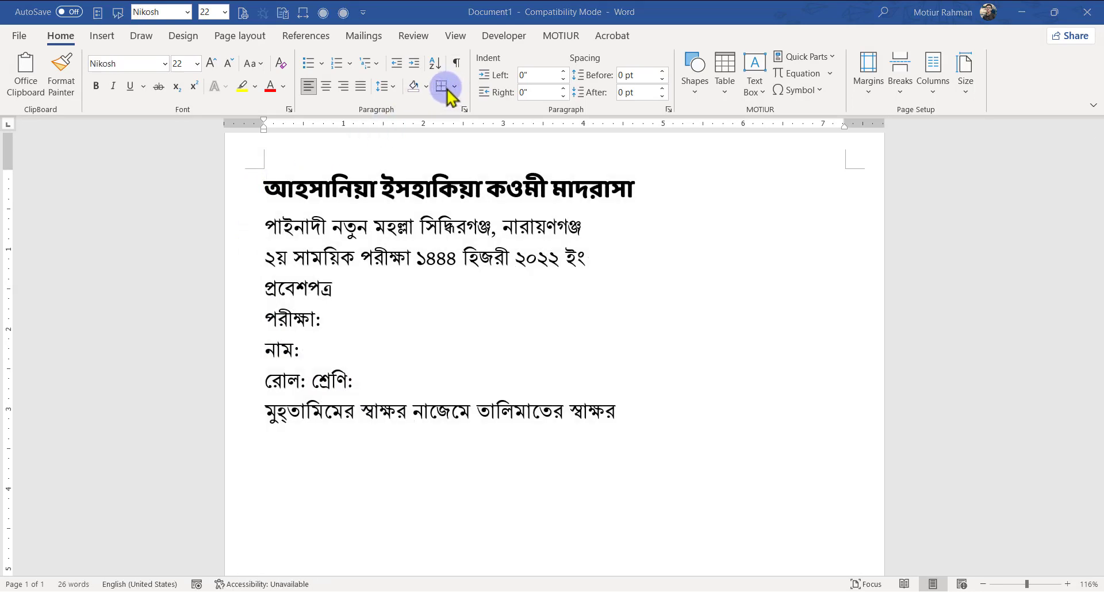
click(452, 87)
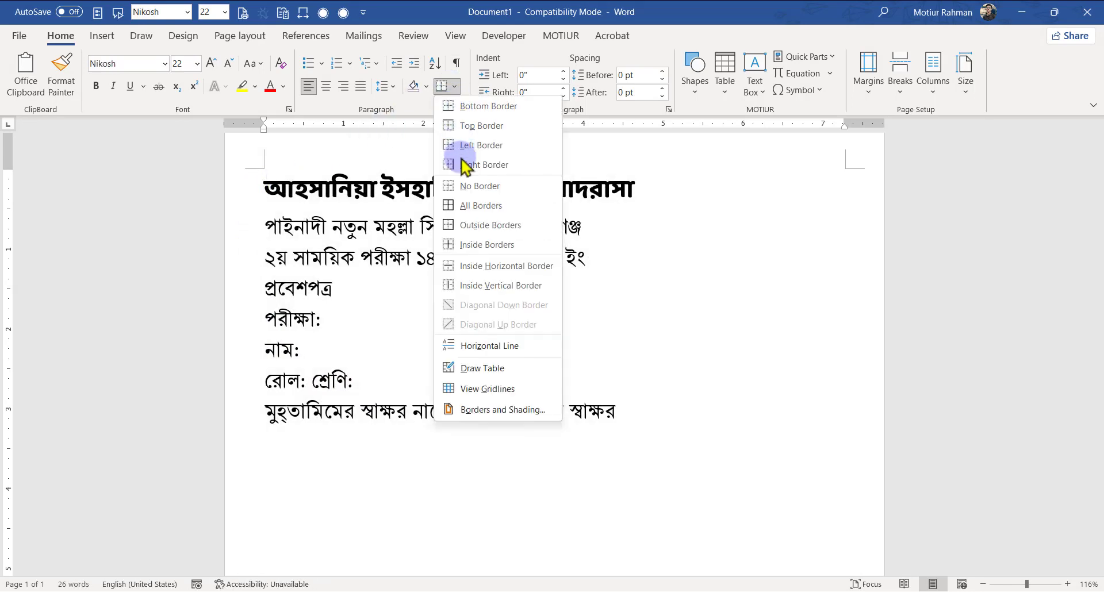
click(454, 209)
key(ctrl+z)
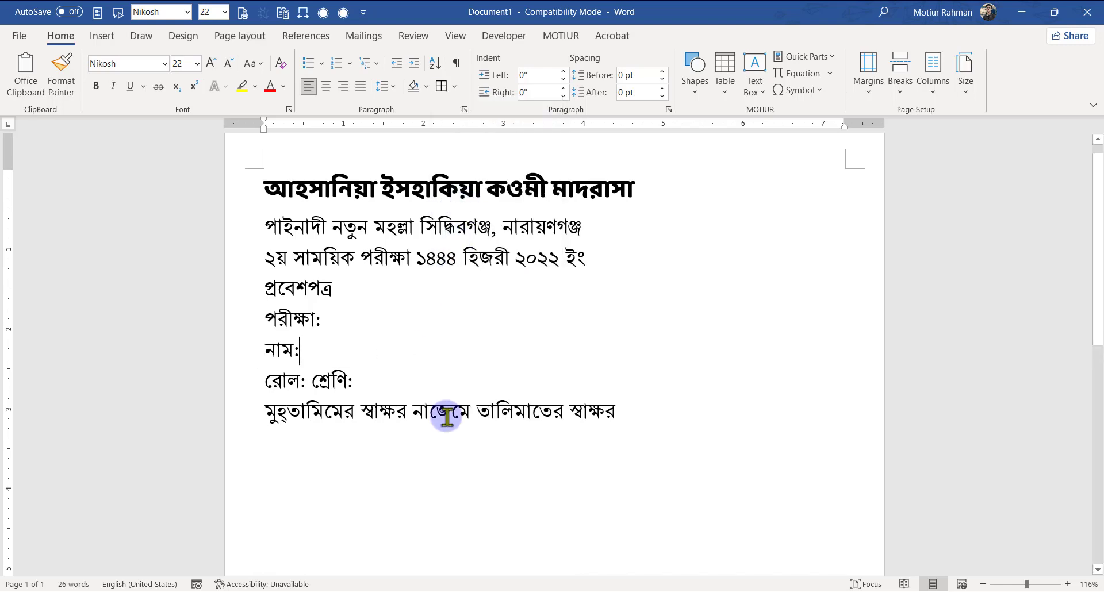
Step: Select all the admit card text, try separating its lines with All Borders, and undo the borders
drag(624, 412, 256, 184)
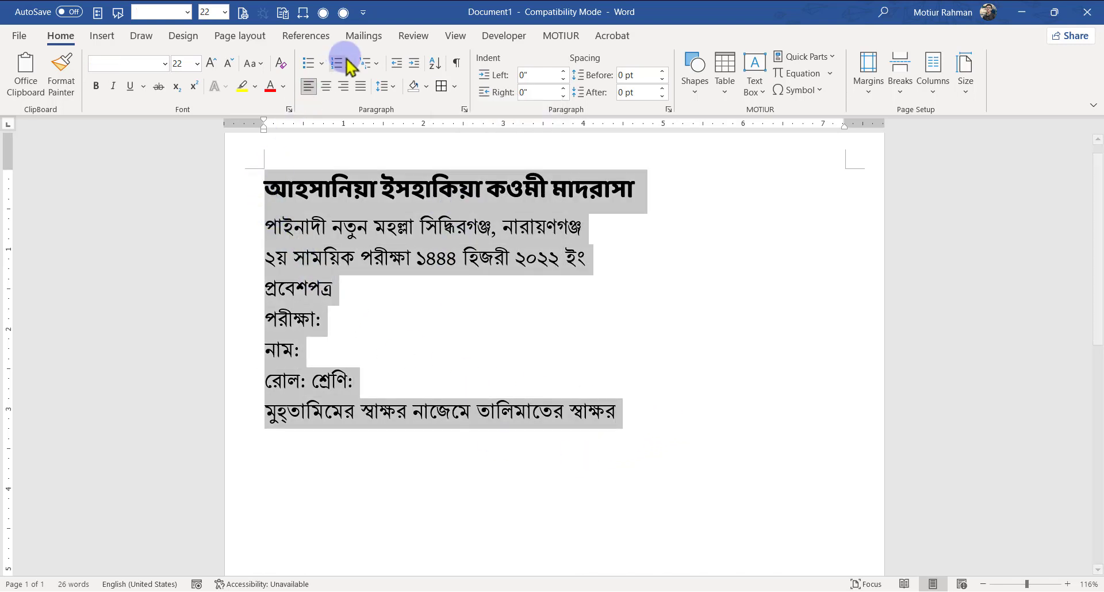
click(454, 86)
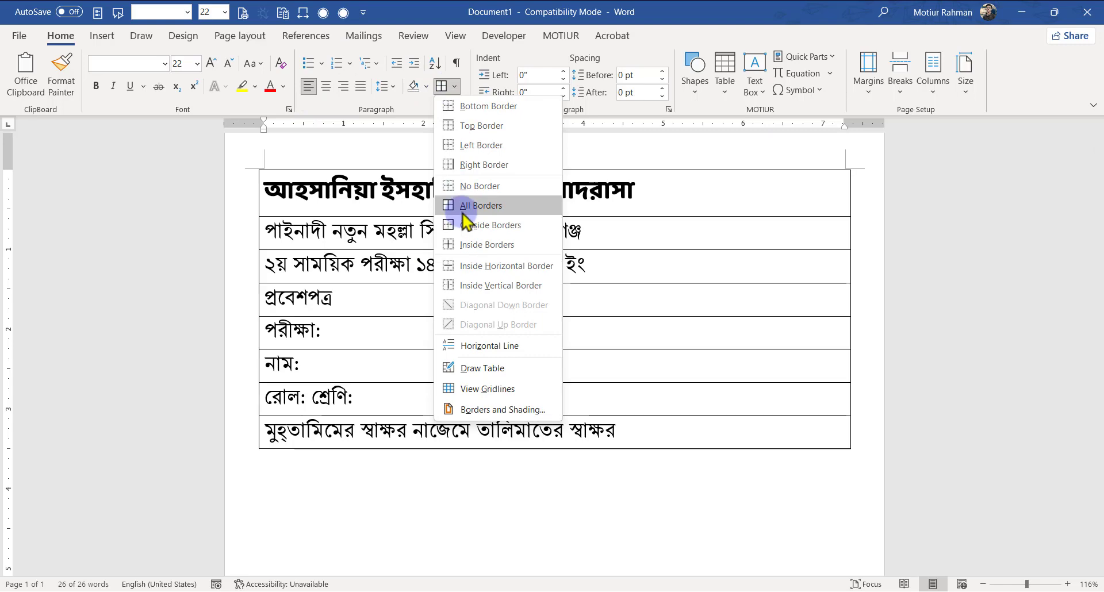
click(464, 213)
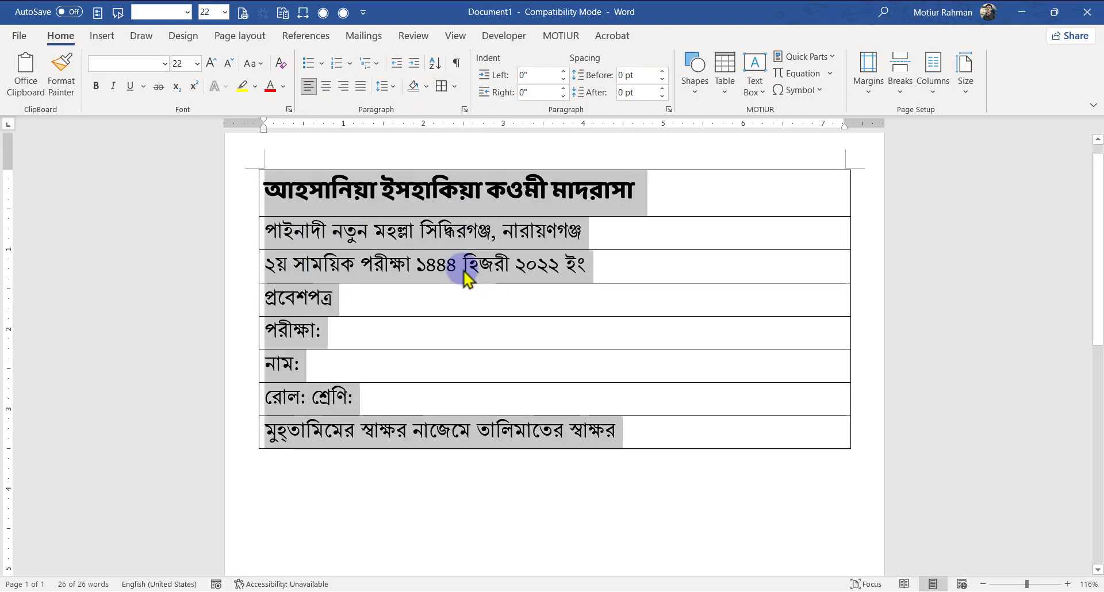
key(ctrl+z)
Step: Apply Outside Borders around the whole selected block of admit card text
click(454, 86)
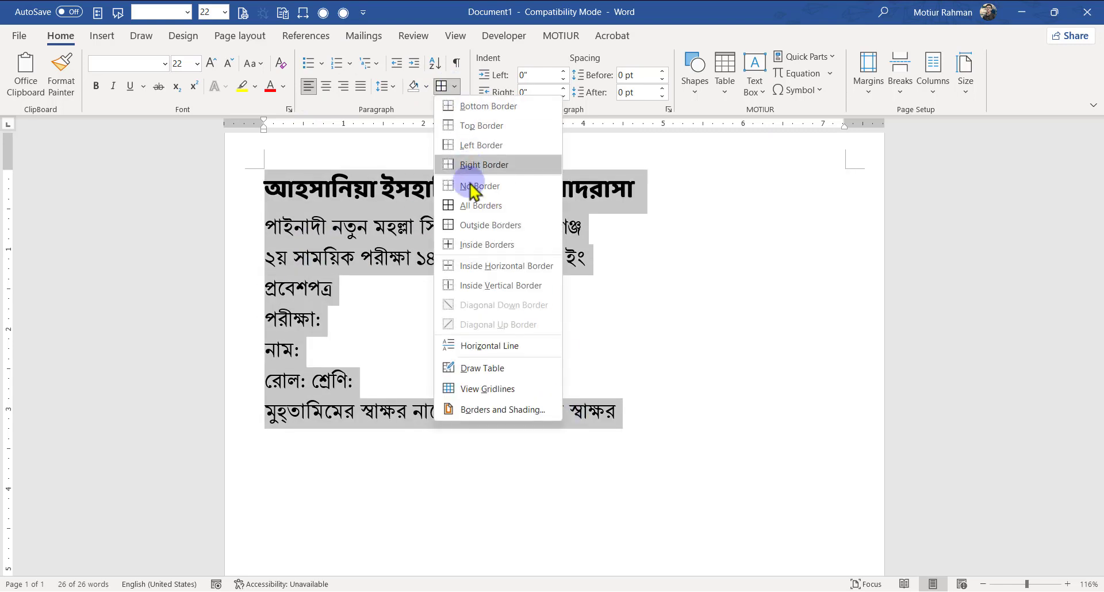
click(497, 227)
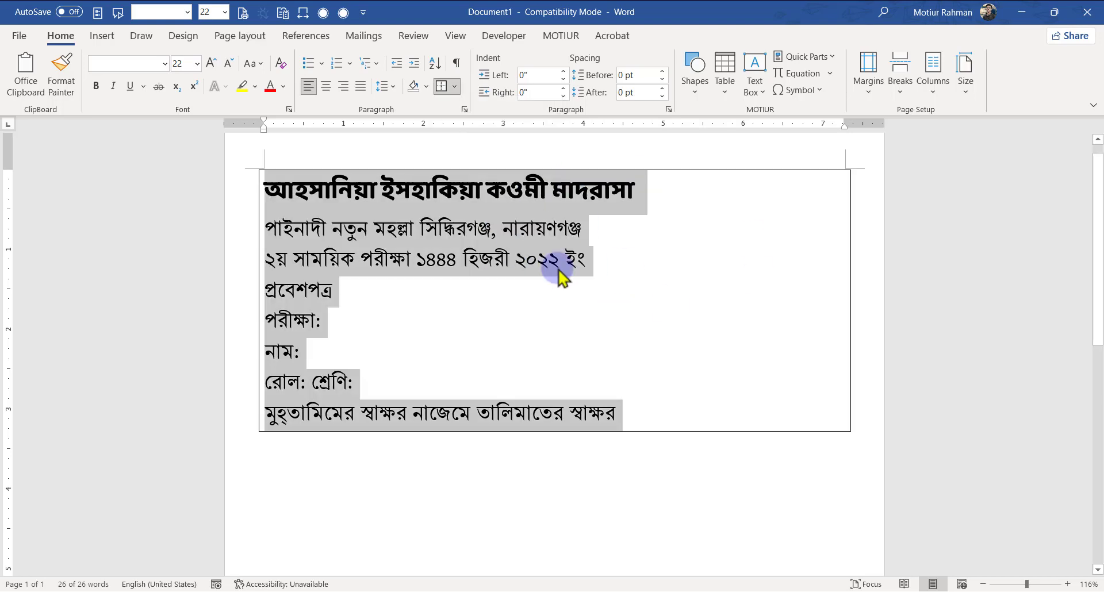
click(506, 320)
Step: Center the four heading lines from the madrasa name down to প্রবেশপত্র
drag(345, 294, 244, 185)
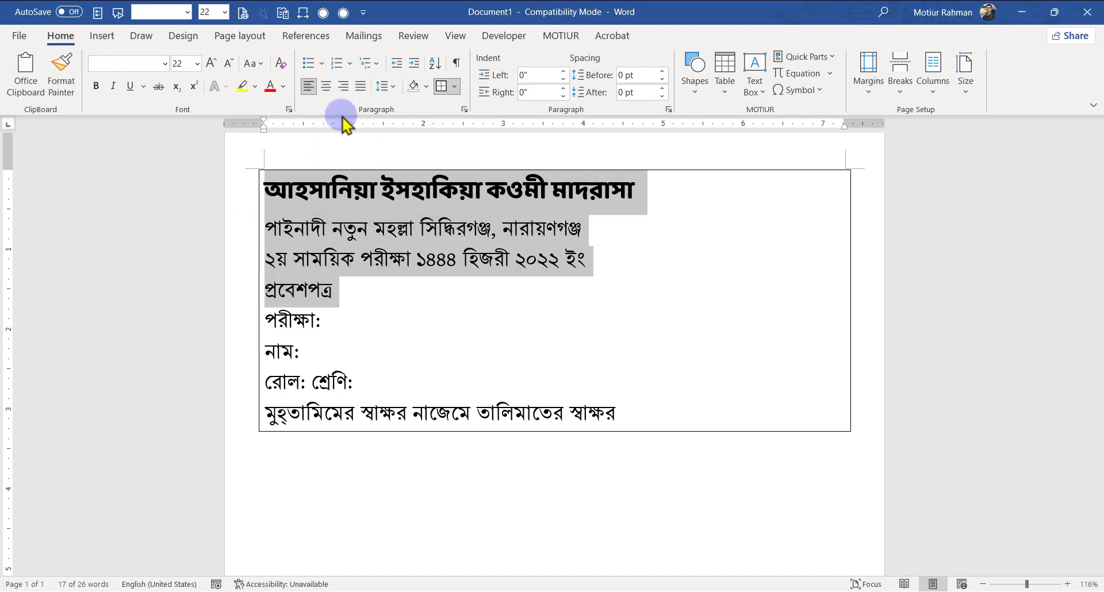
key(ctrl+e)
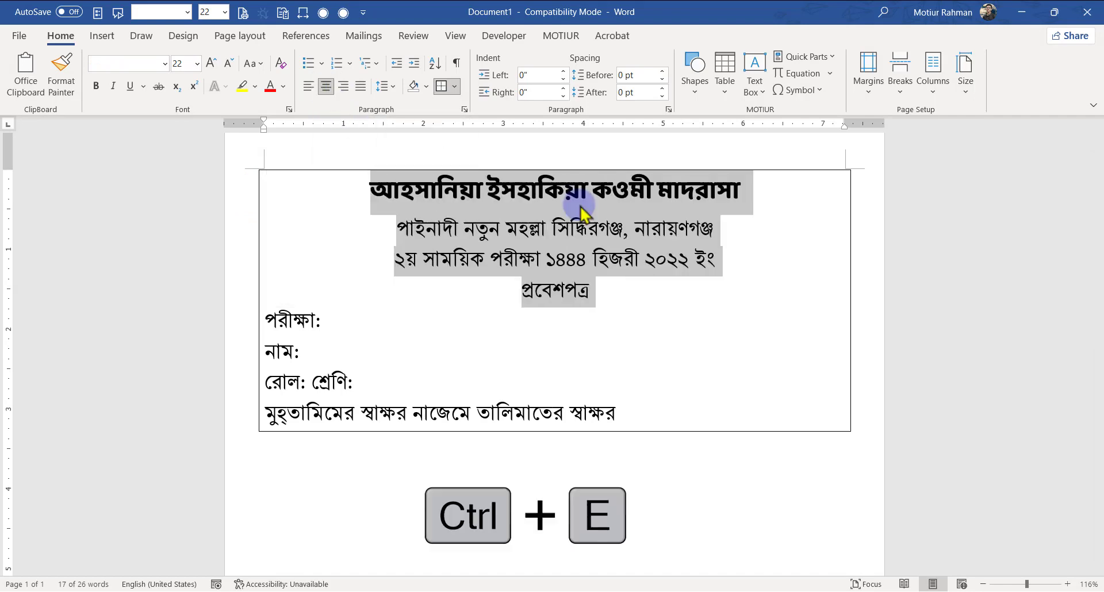
click(598, 291)
Step: Increase the font size of the madrasa name in the first line by one step
drag(755, 190, 360, 194)
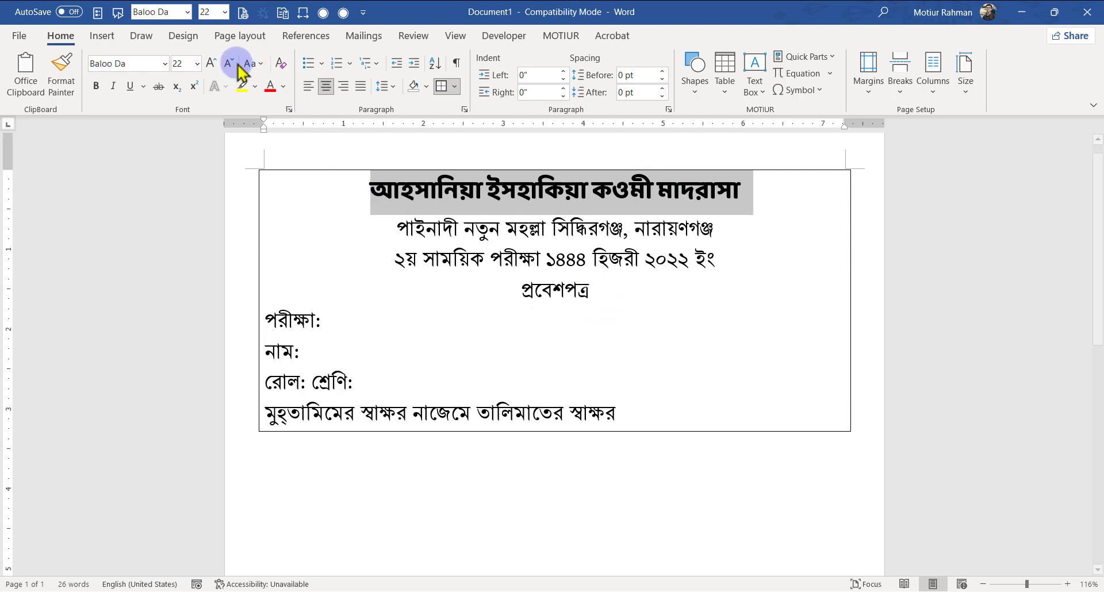
click(211, 64)
click(468, 210)
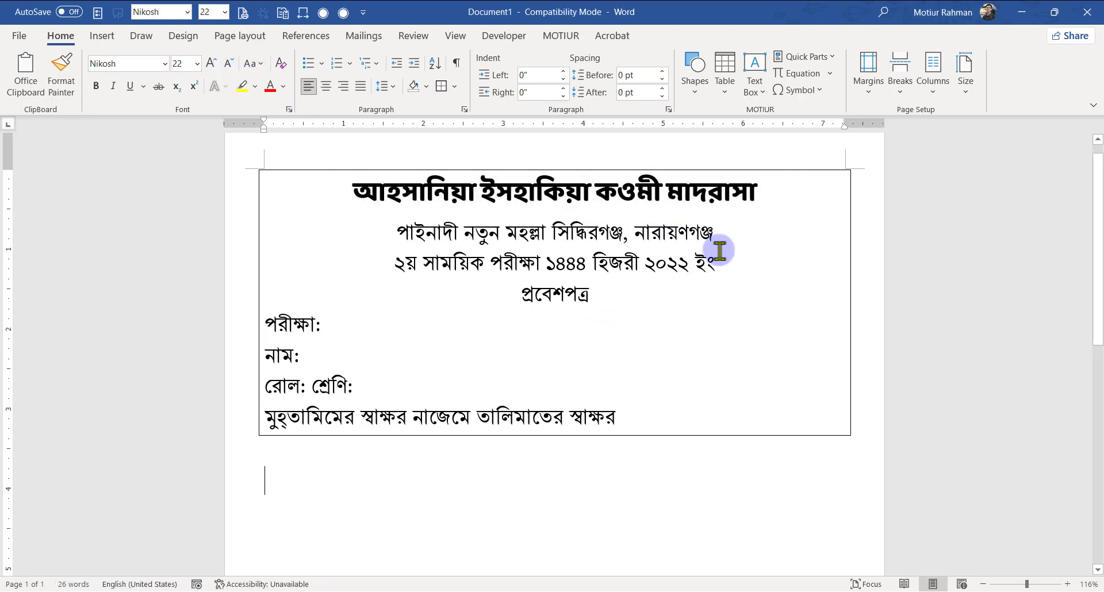
Step: Try a 3 pt triple-line box border on the empty paragraph below the card and undo it
click(454, 87)
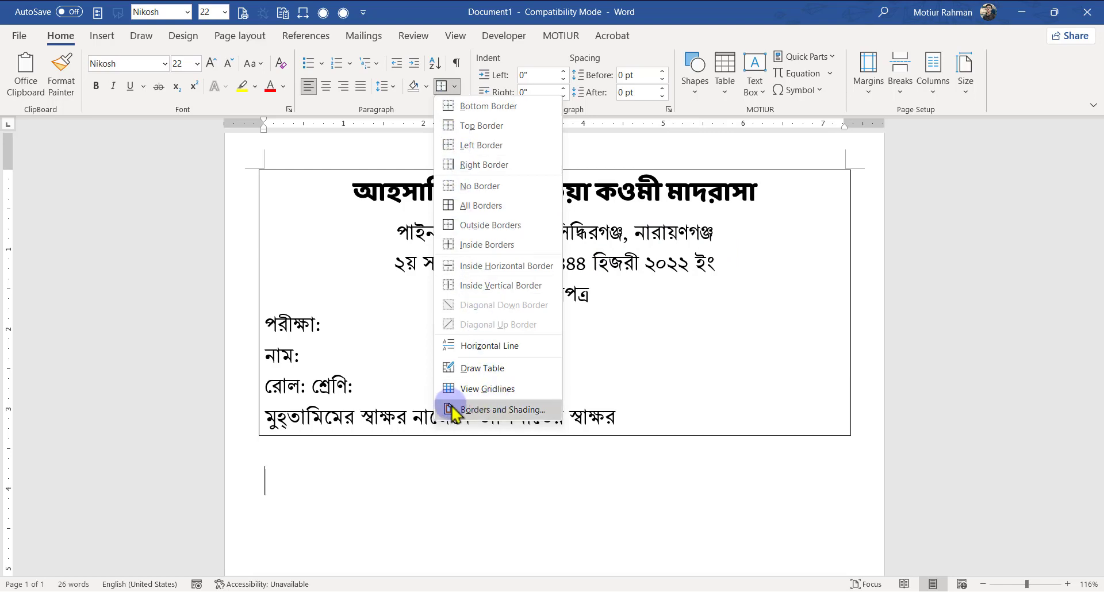
click(495, 411)
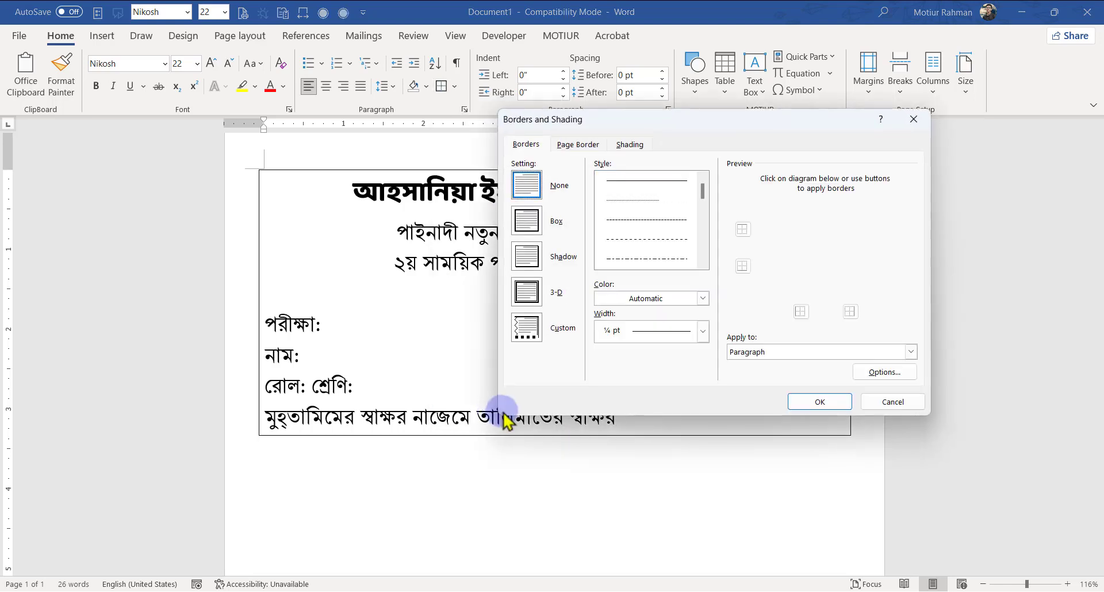
click(683, 339)
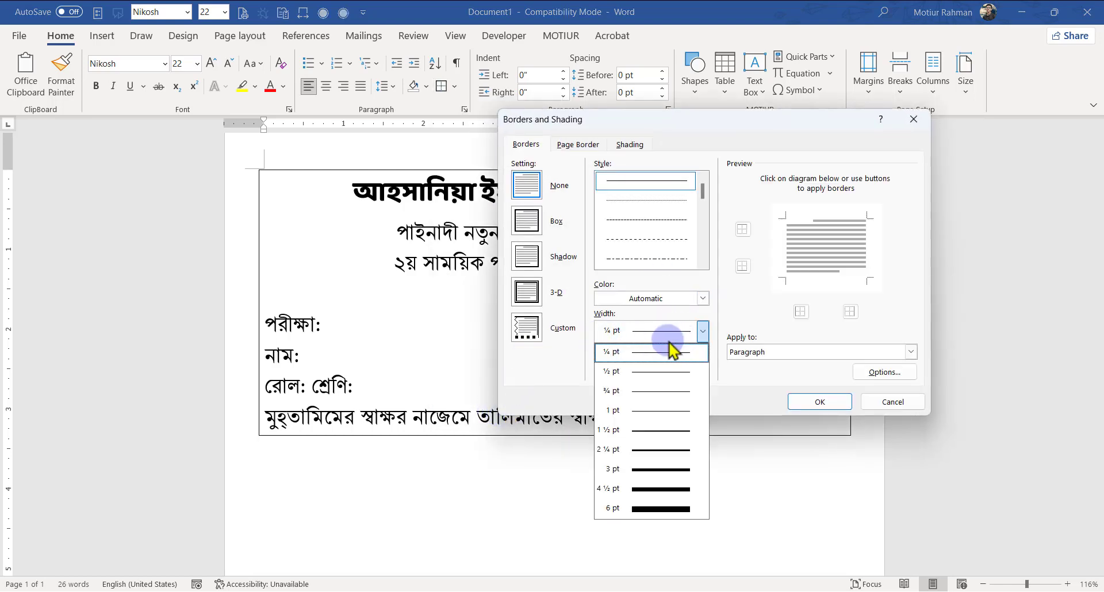
scroll(705, 247, down, 5)
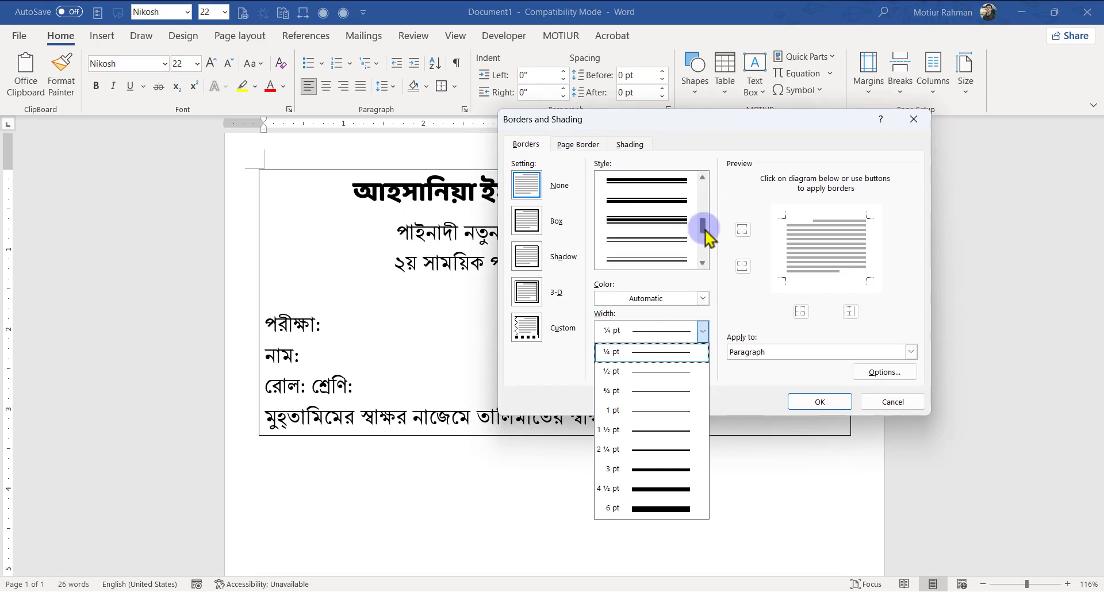
drag(705, 232, 701, 221)
click(631, 265)
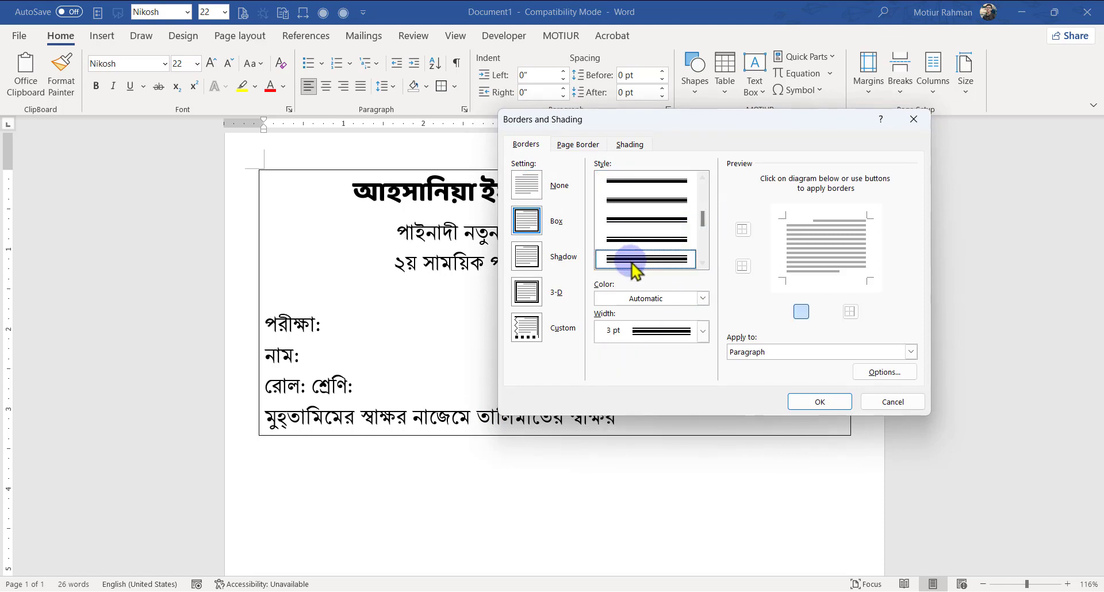
click(644, 260)
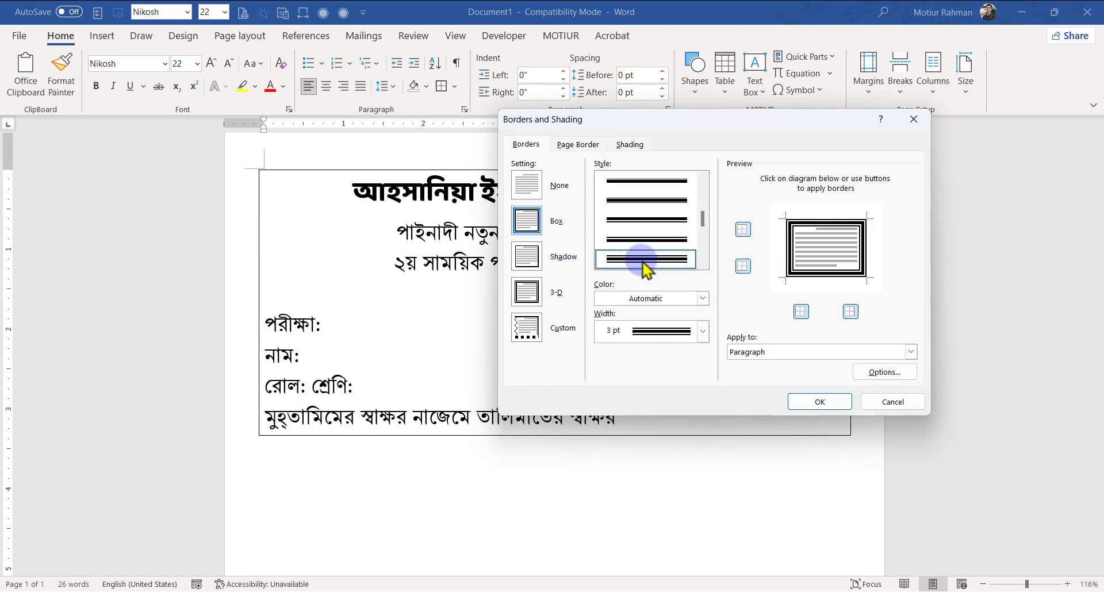
click(636, 332)
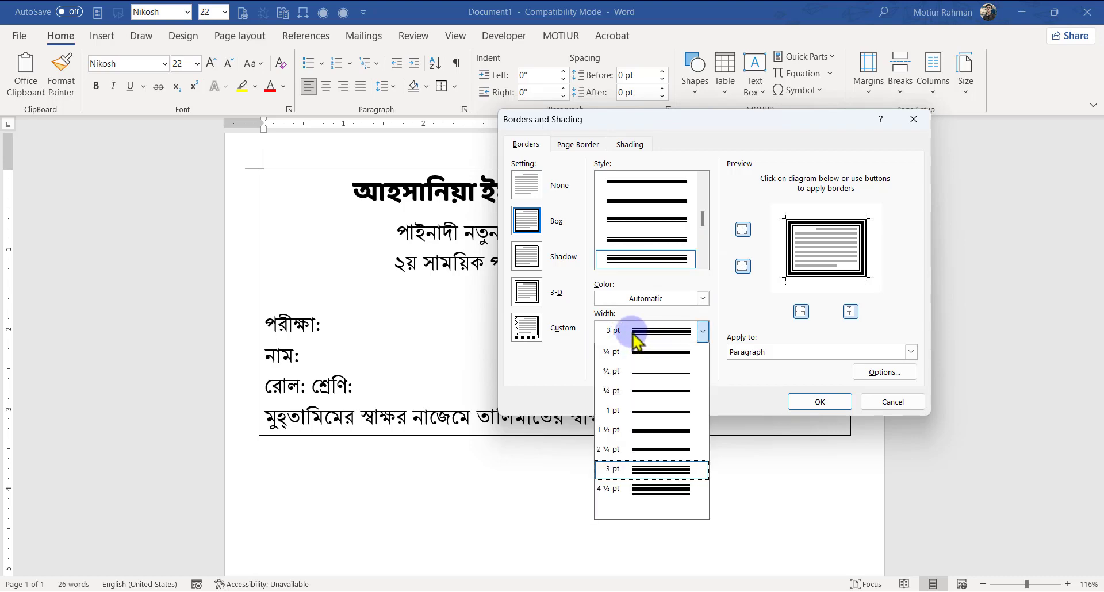
click(739, 317)
click(808, 402)
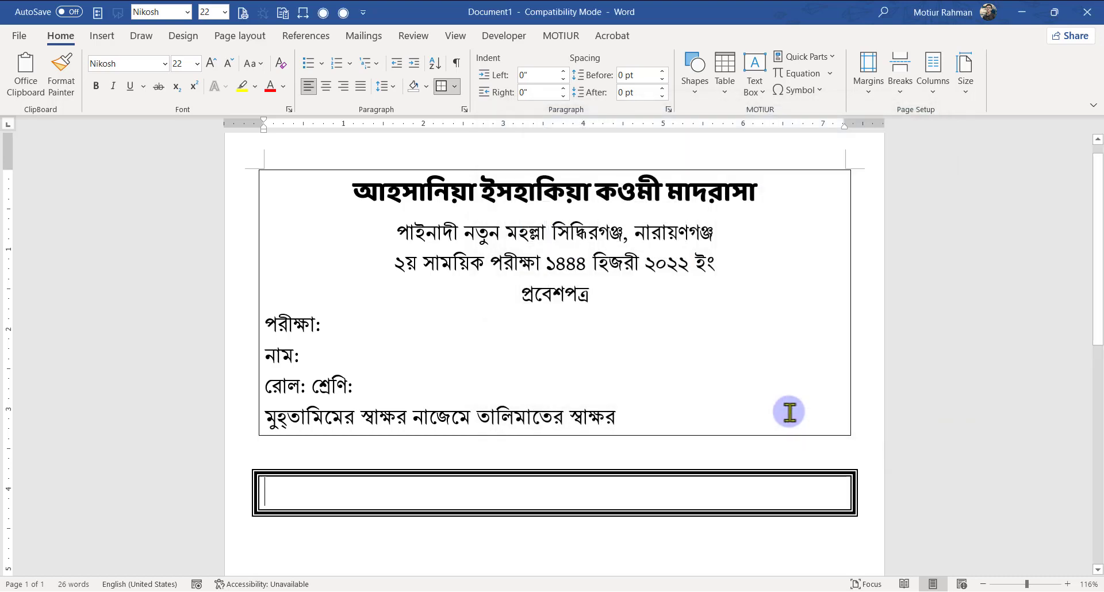
key(ctrl+z)
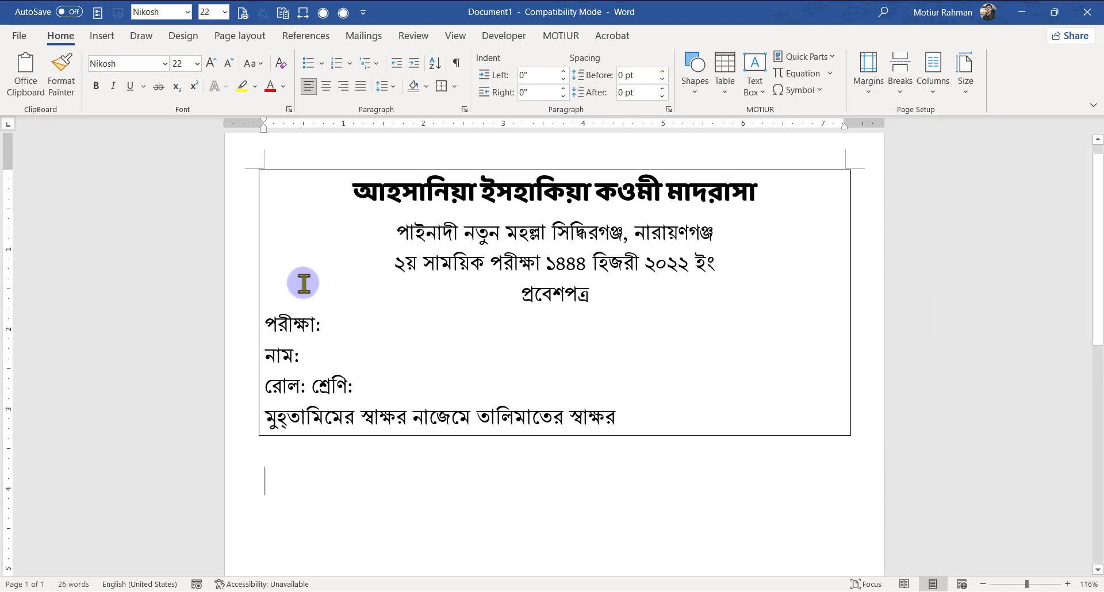
Step: Change the box border around the admit card text to a thin-thick-thin triple line with a 2 ¼ pt width
click(320, 325)
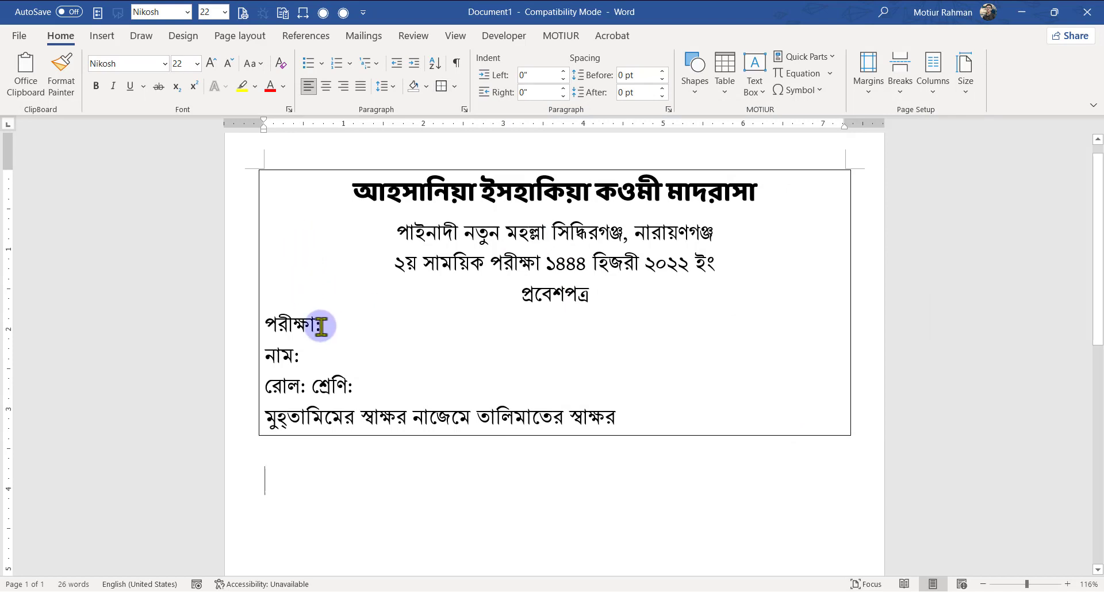
click(458, 86)
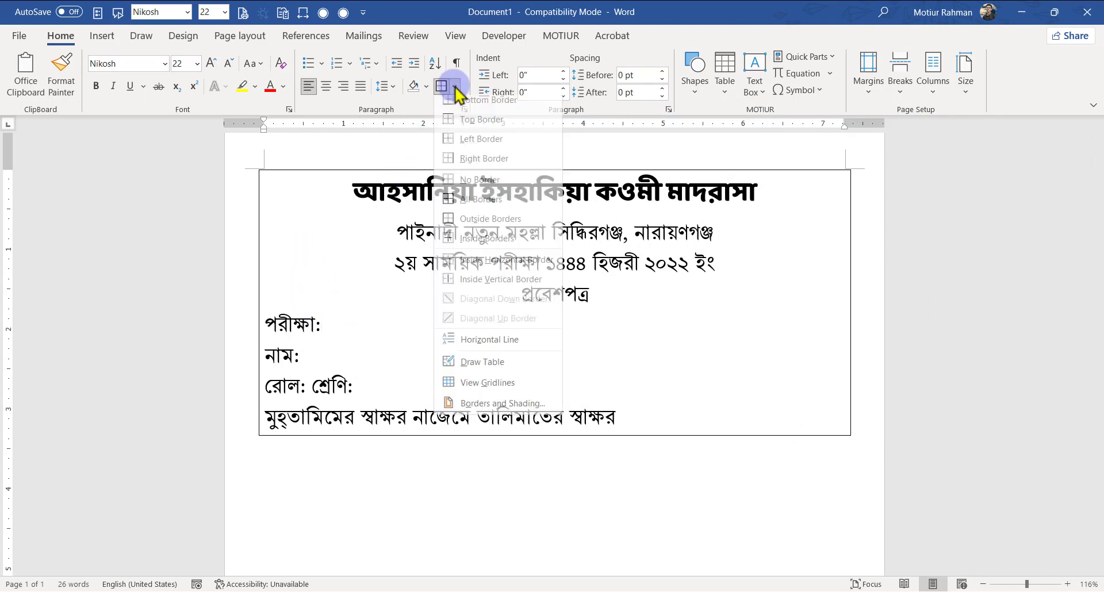
click(482, 411)
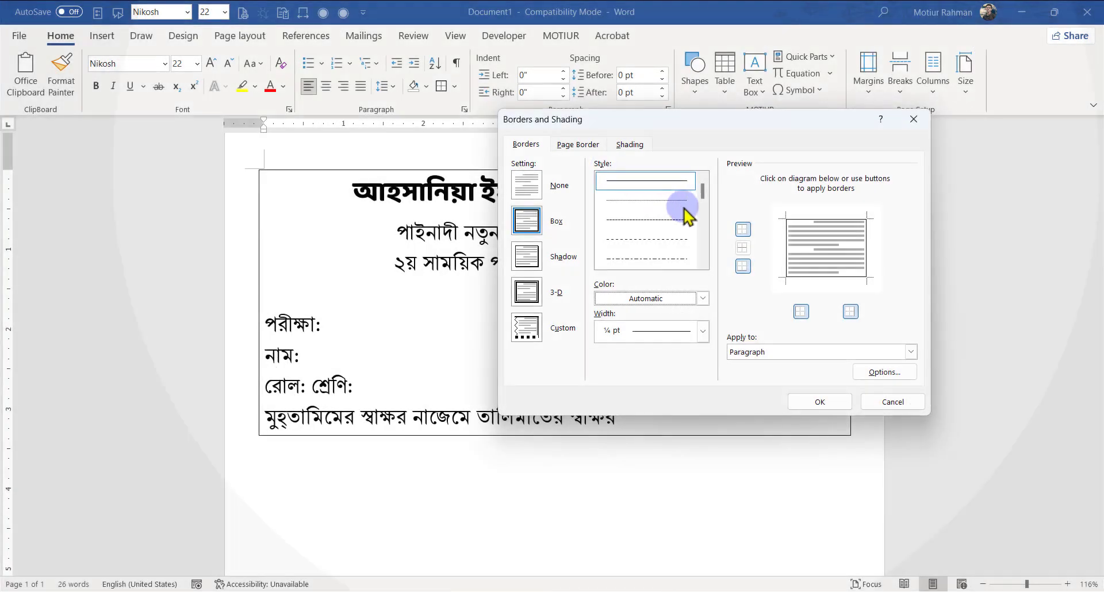
mouse_move(703, 193)
mouse_down()
mouse_move(706, 274)
mouse_move(697, 229)
mouse_up()
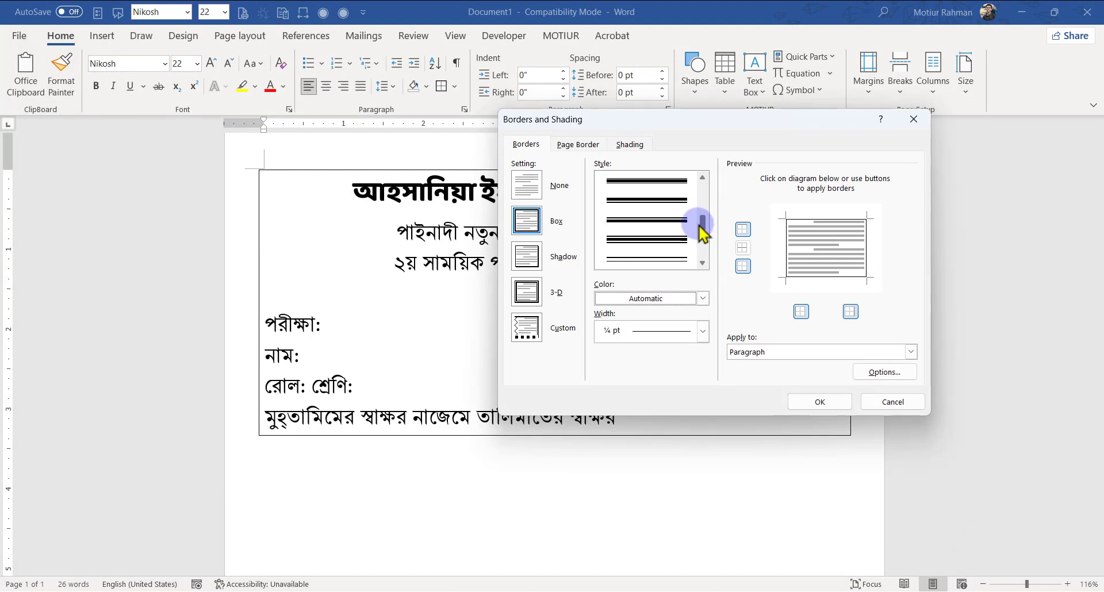
click(626, 241)
click(660, 261)
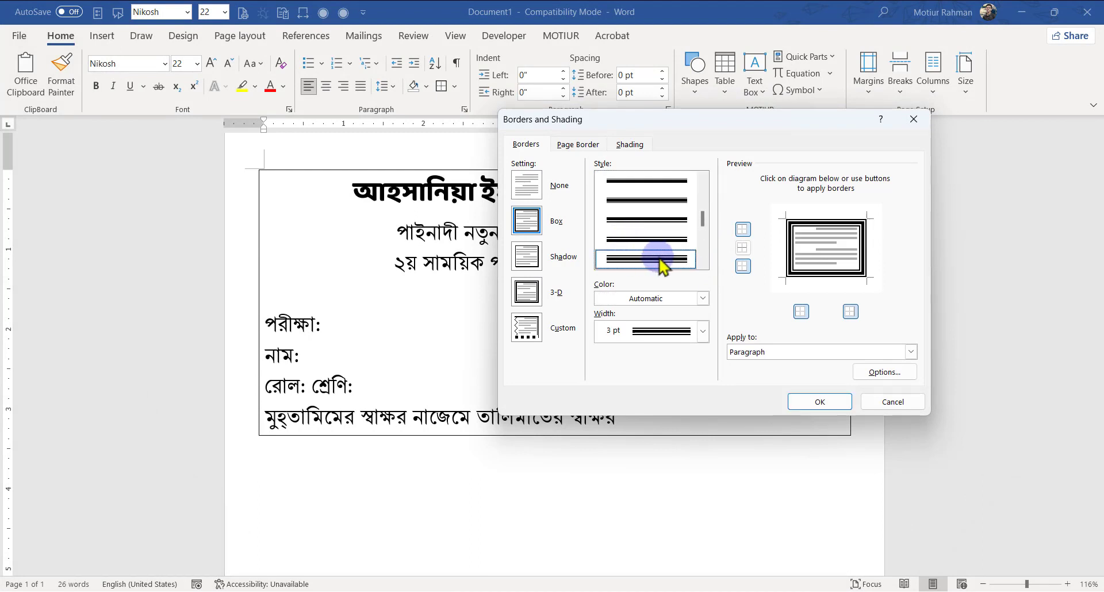
click(635, 336)
click(639, 450)
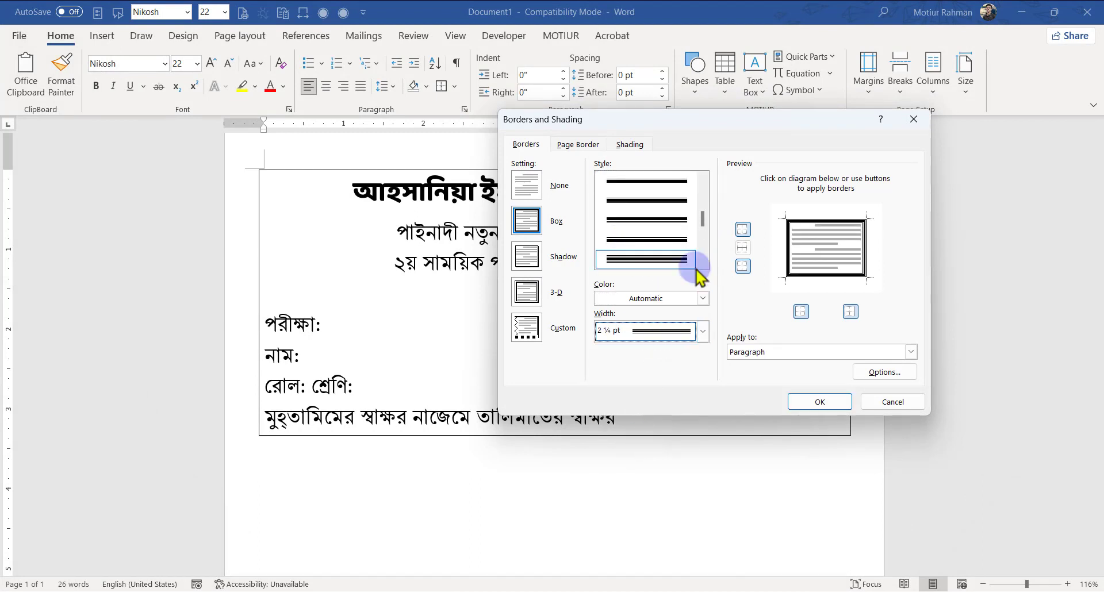
click(824, 401)
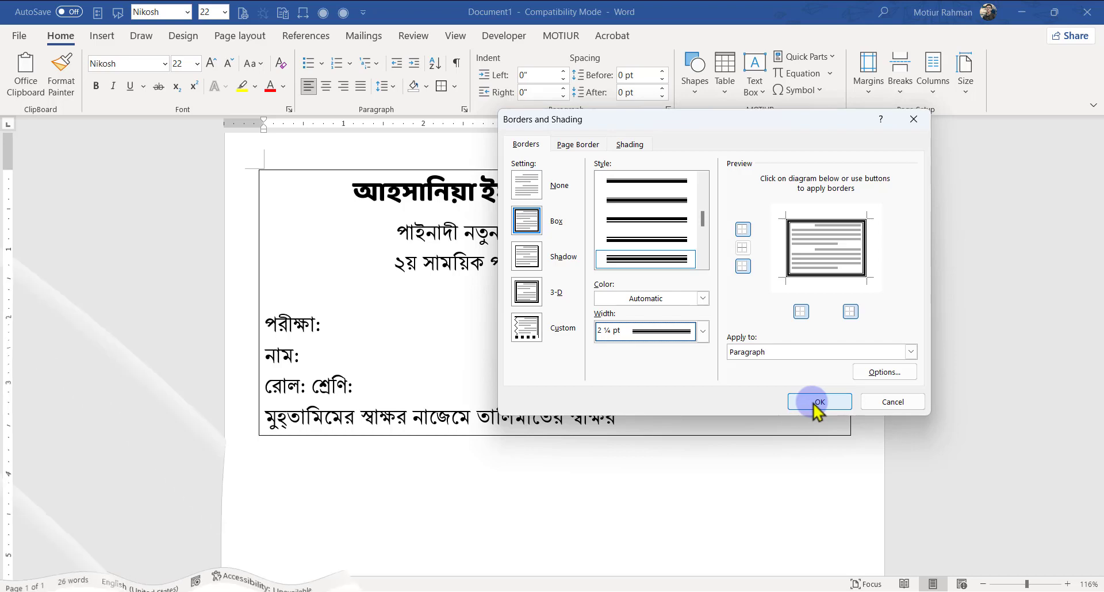
Step: Select the পরীক্ষা, নাম and রোল/শ্রেণি lines, and toggle the ruler off and back on
drag(358, 377, 274, 321)
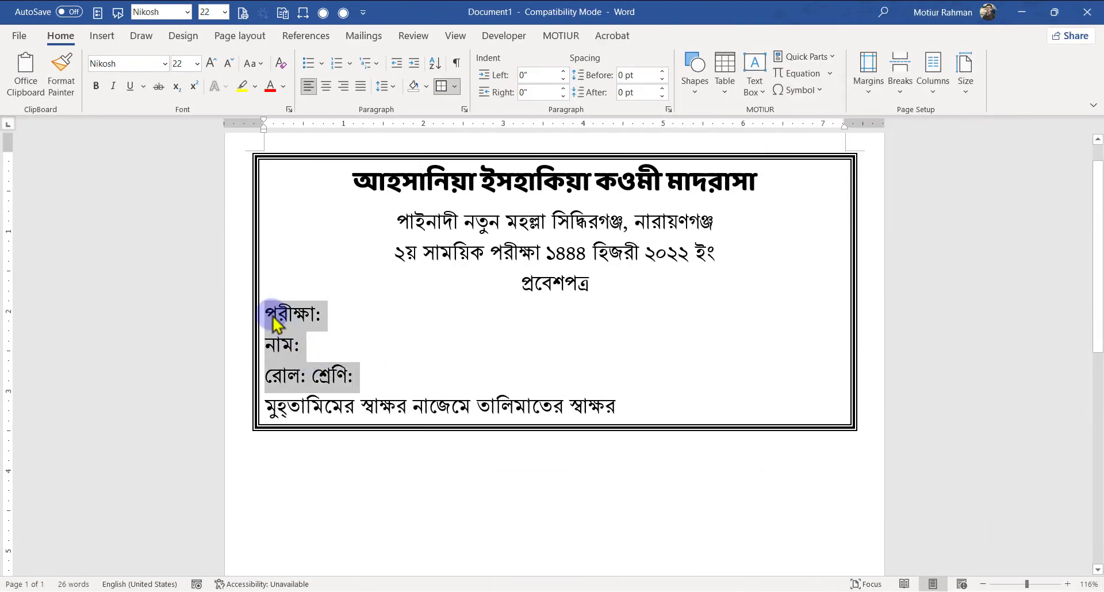
click(375, 377)
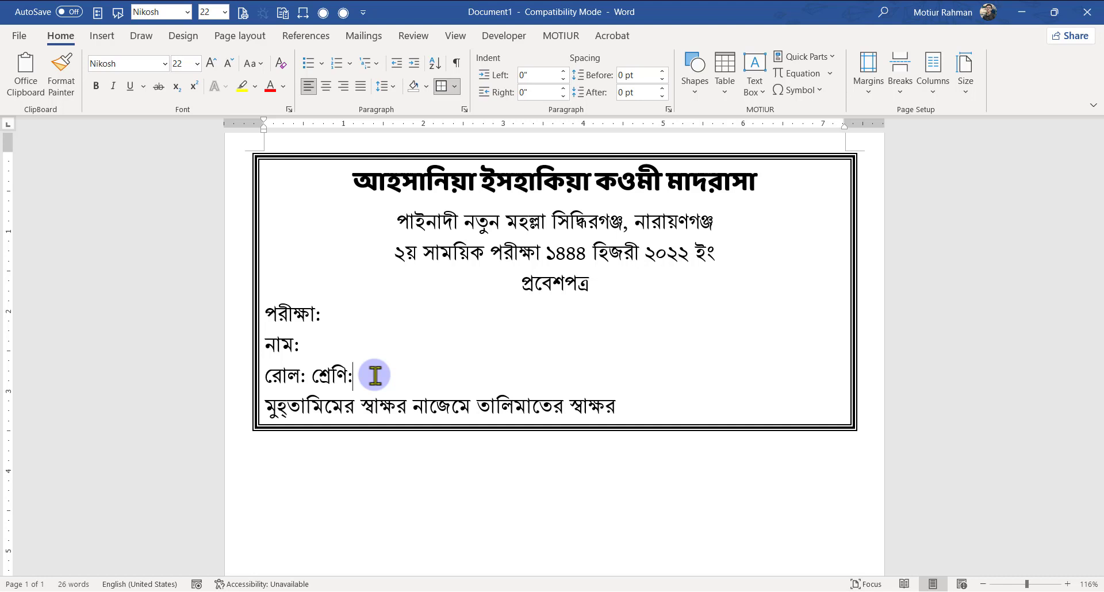
drag(375, 375, 264, 311)
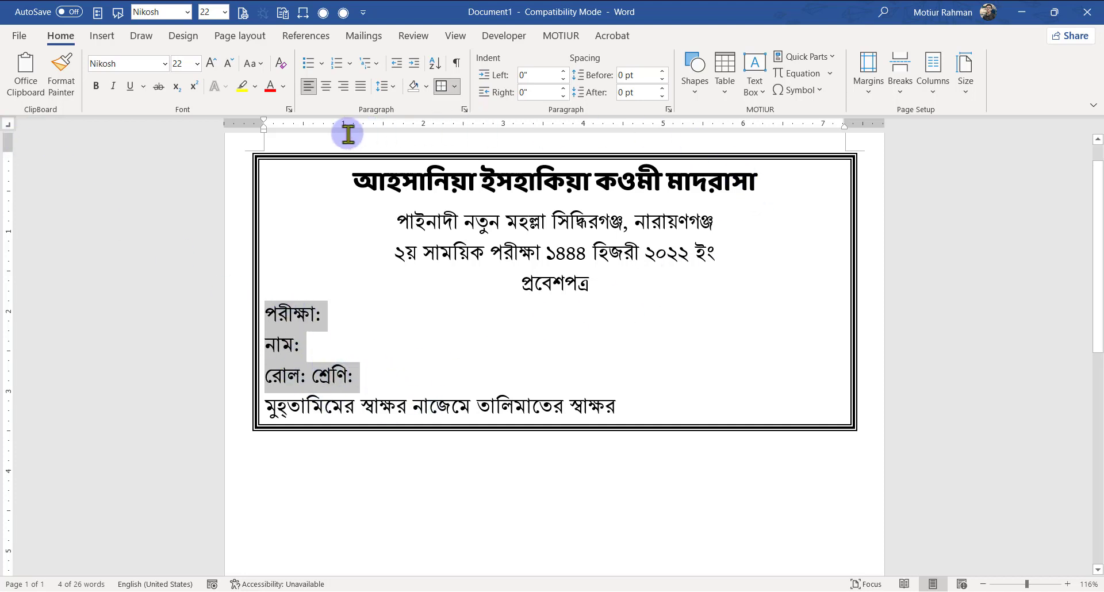
click(455, 36)
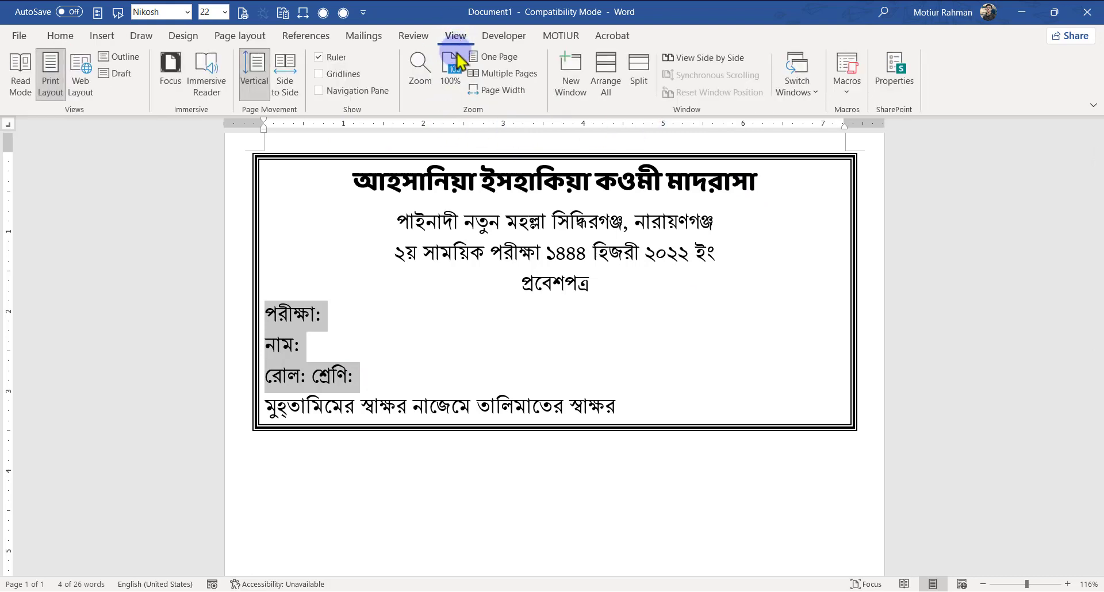
click(336, 58)
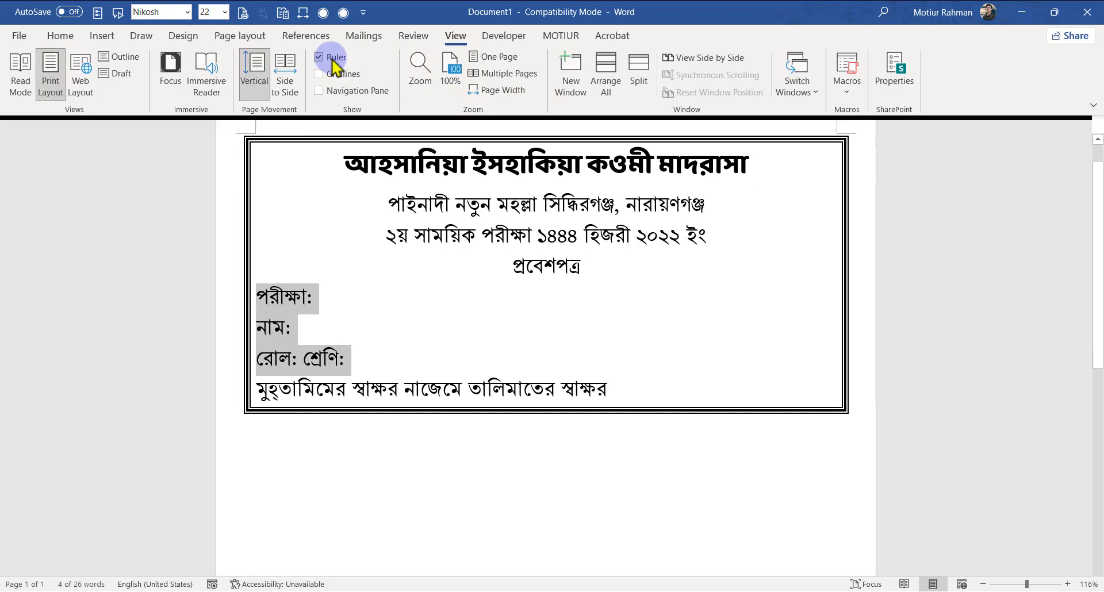
click(333, 57)
Step: Add a 7.25" right-aligned tab stop with a dotted leader to the selected পরীক্ষা, নাম and রোল/শ্রেণি lines
drag(692, 125, 819, 125)
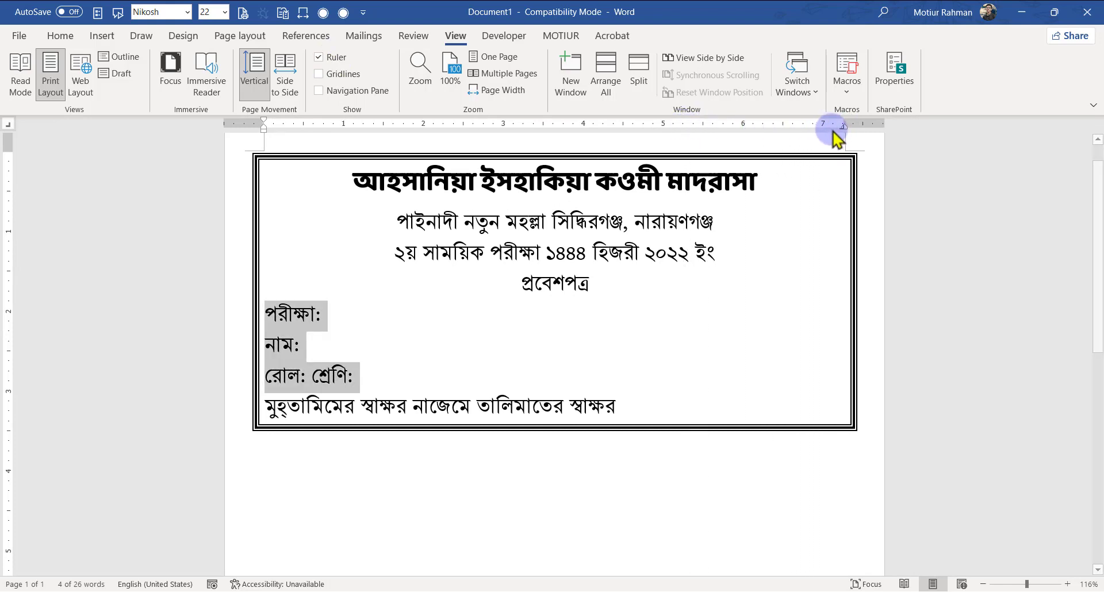
click(843, 125)
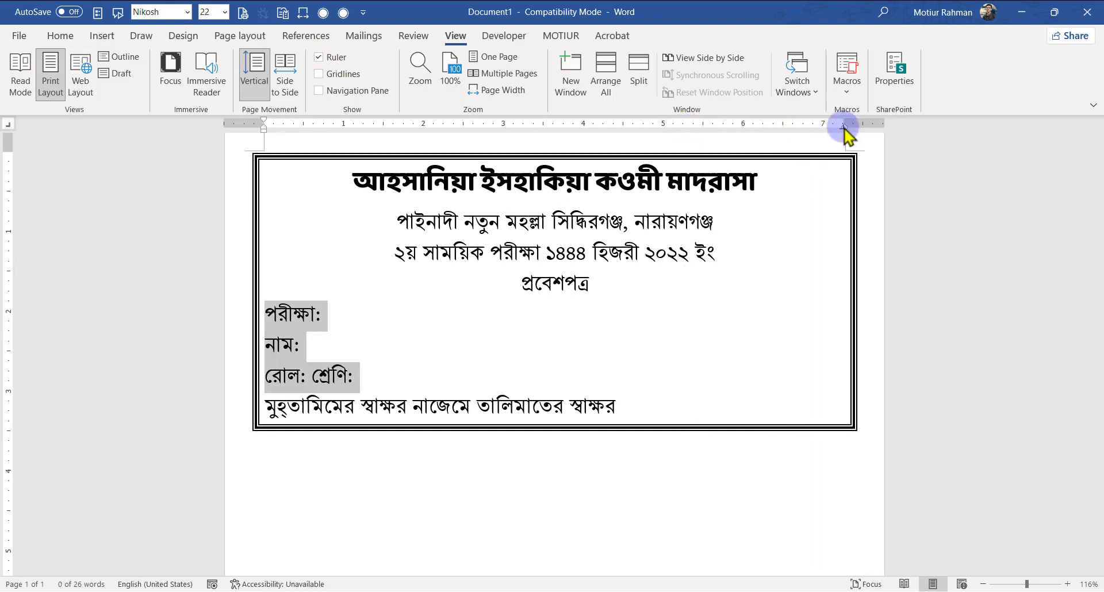
double_click(843, 125)
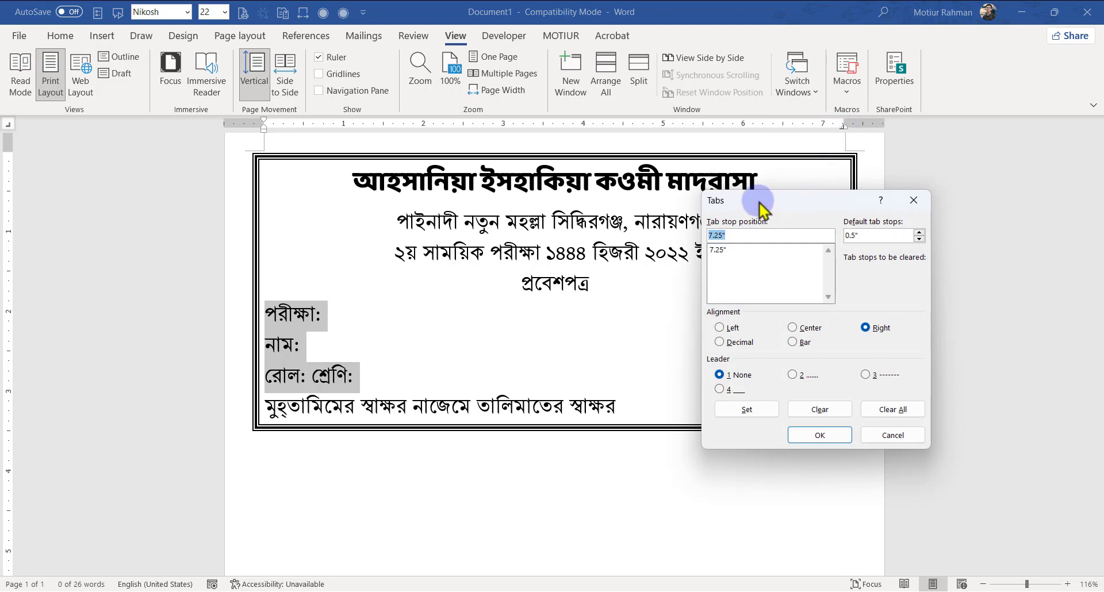
drag(762, 207, 726, 187)
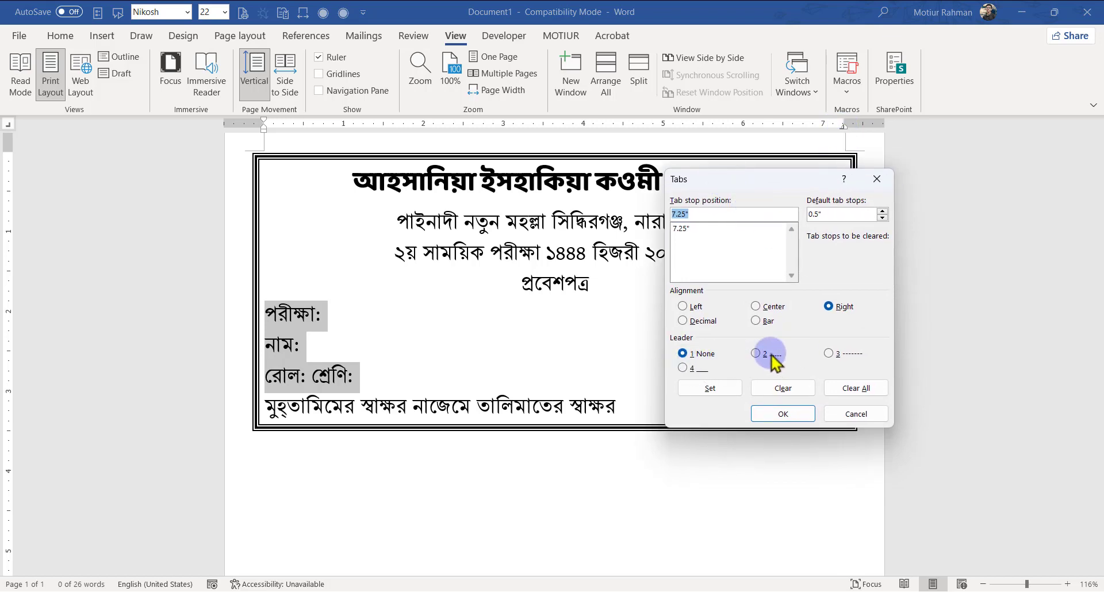
click(707, 389)
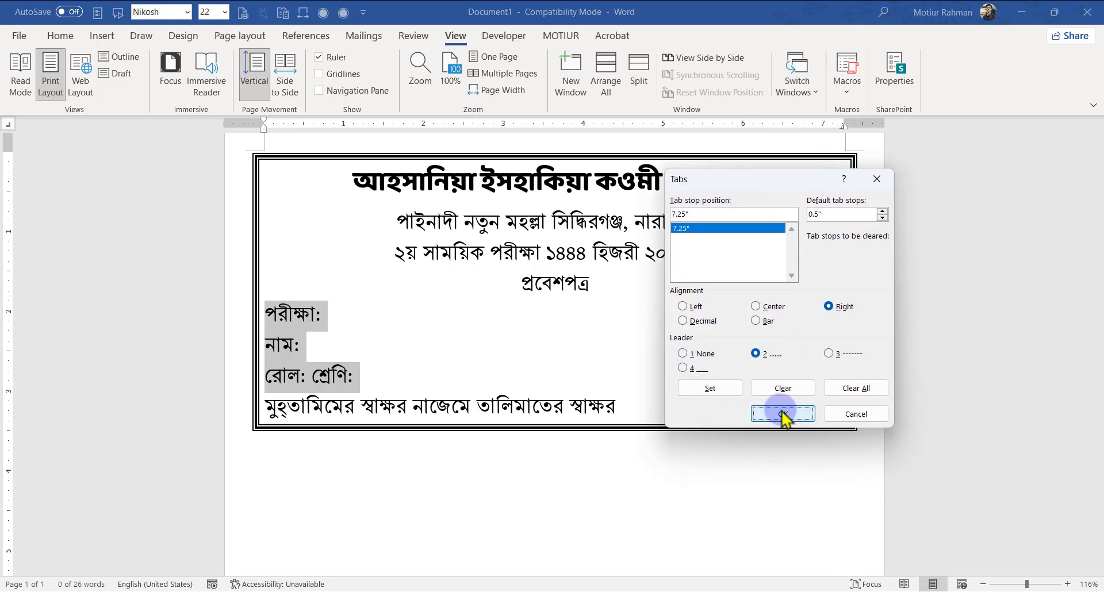
click(782, 415)
Step: Insert a tab after পরীক্ষা:, নাম: and রোল: to create their dotted fill-in lines
click(333, 316)
key(Tab)
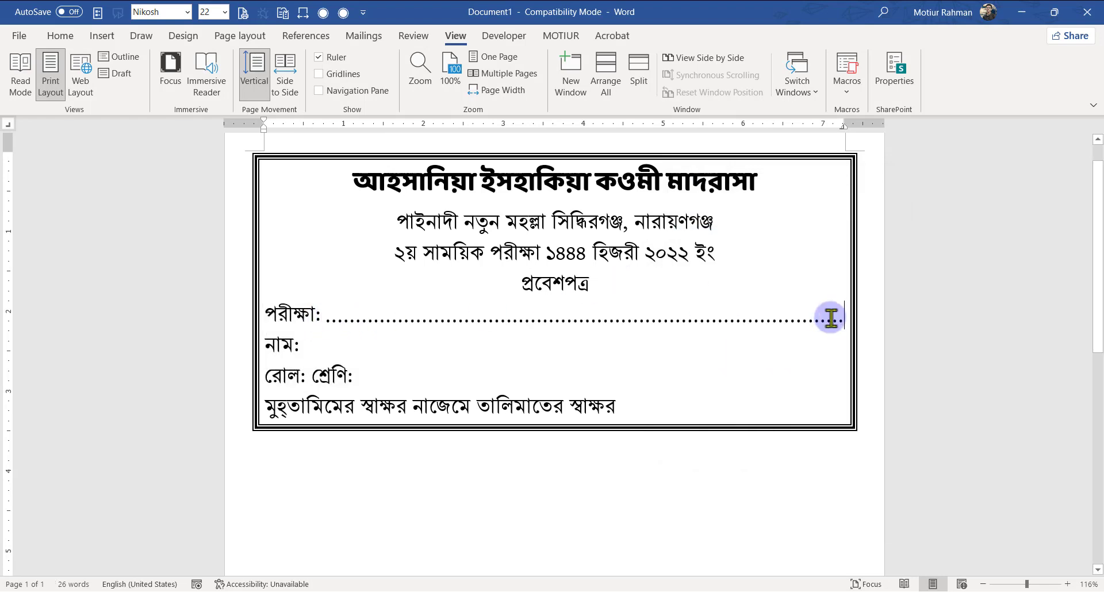
drag(846, 319, 320, 321)
click(359, 352)
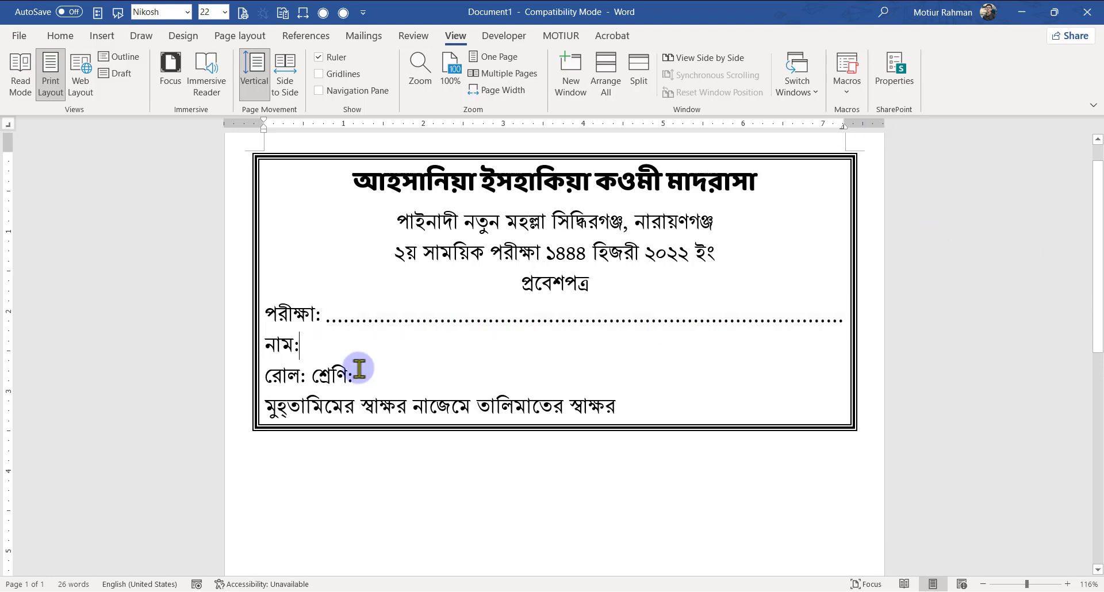
key(Tab)
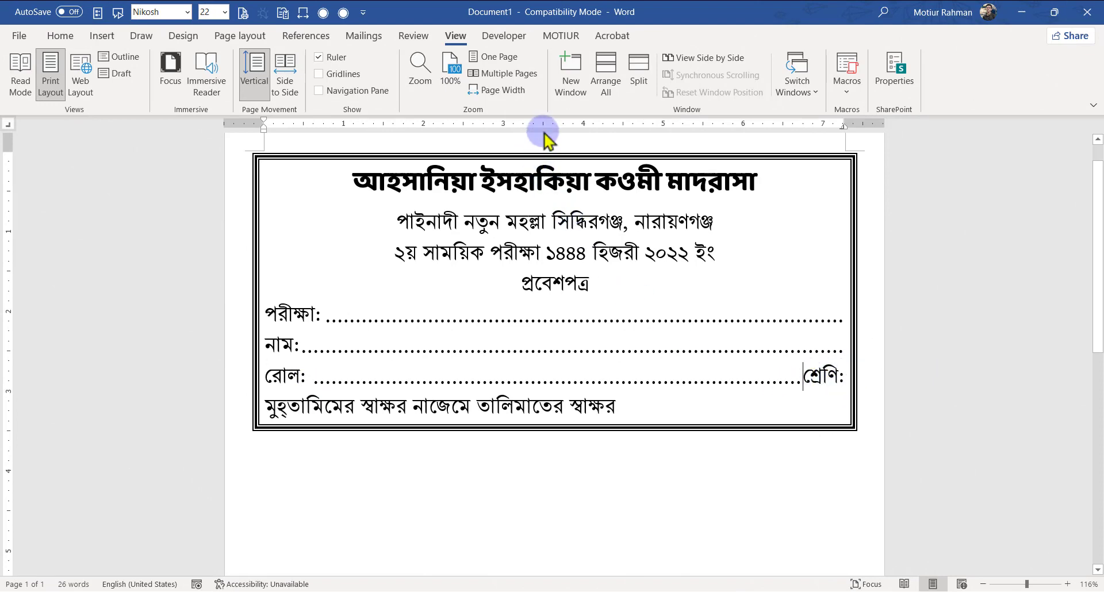
Step: Add a 3.5" right-aligned tab stop with a dotted leader to the রোল/শ্রেণি line
drag(543, 128, 543, 125)
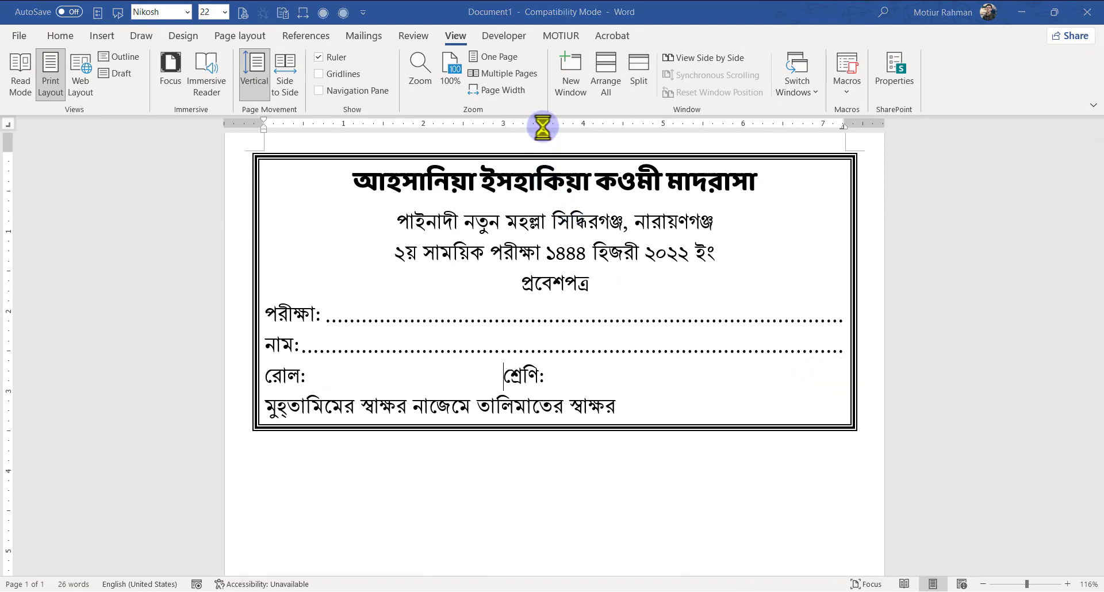
double_click(543, 124)
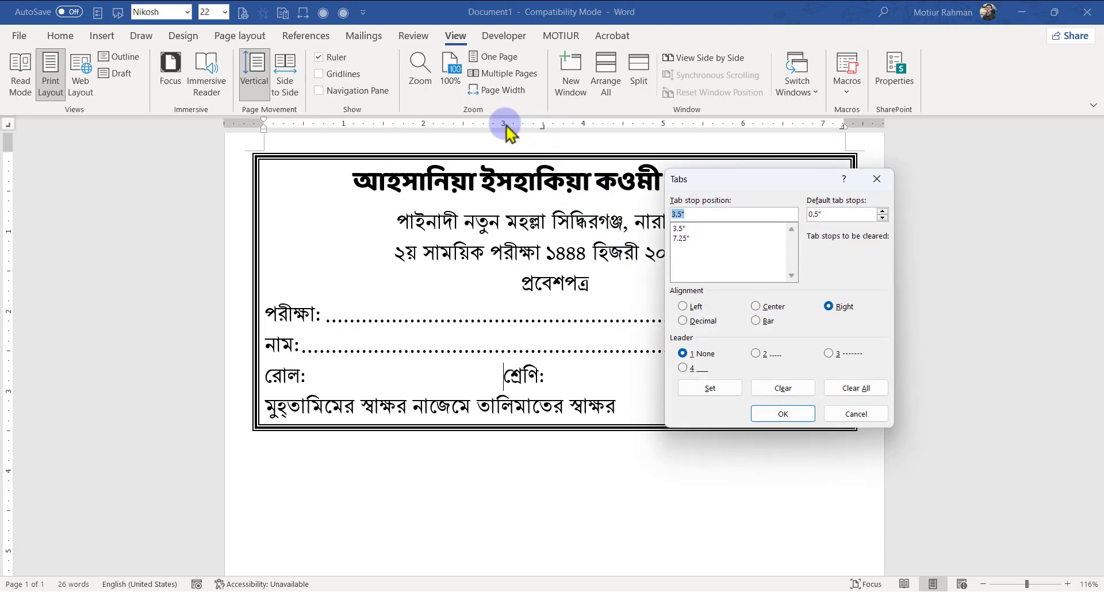
click(680, 229)
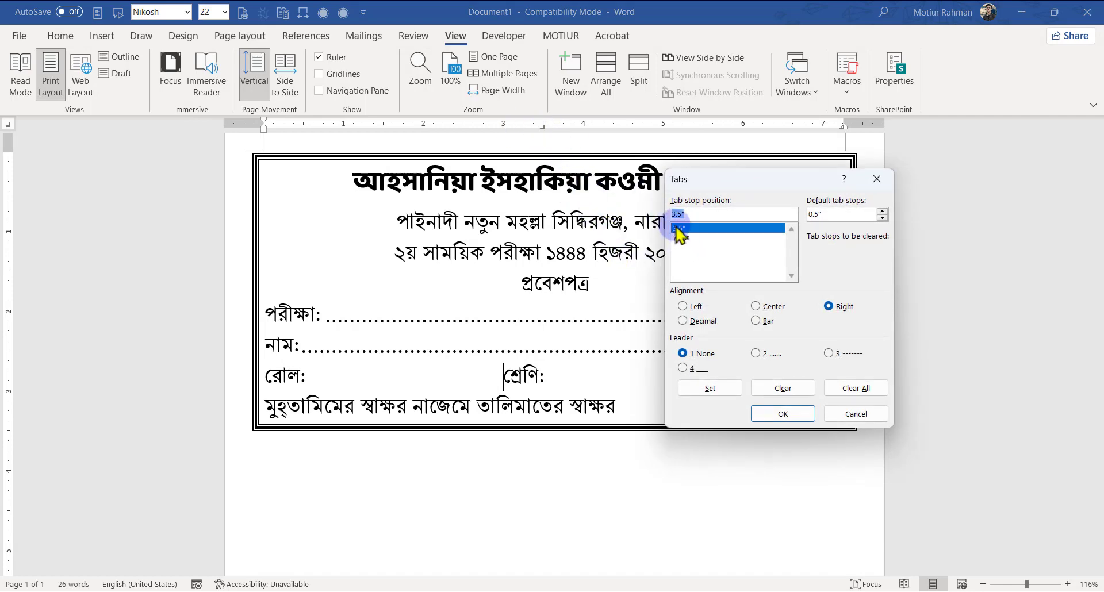
click(771, 356)
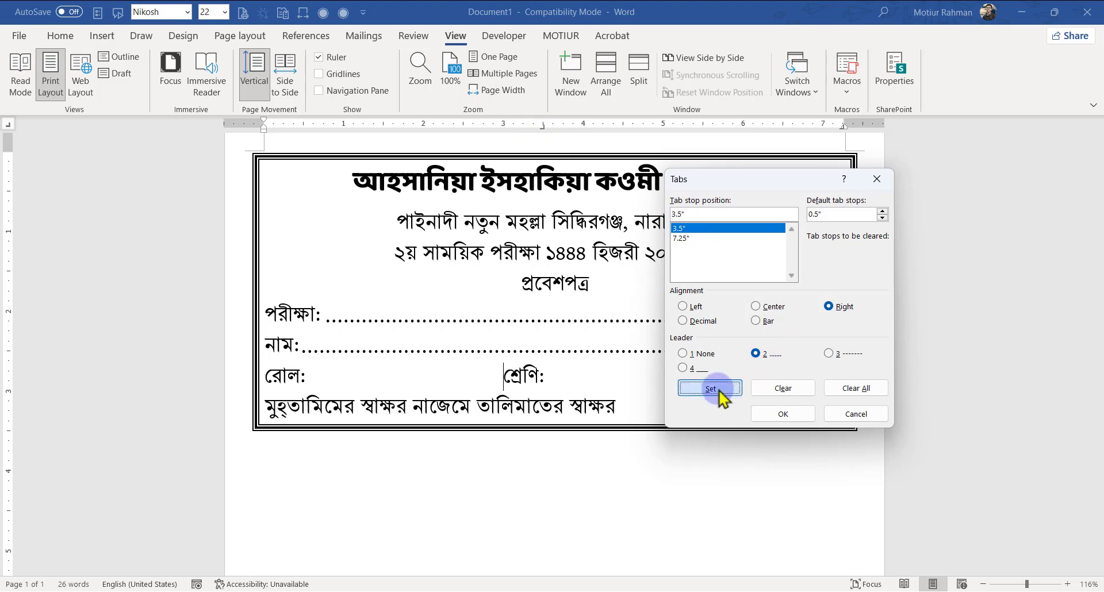
click(713, 389)
Step: Apply the dotted leader to the 7.25" tab stop of the রোল/শ্রেণি line and insert a tab after শ্রেণি:
click(682, 239)
click(768, 352)
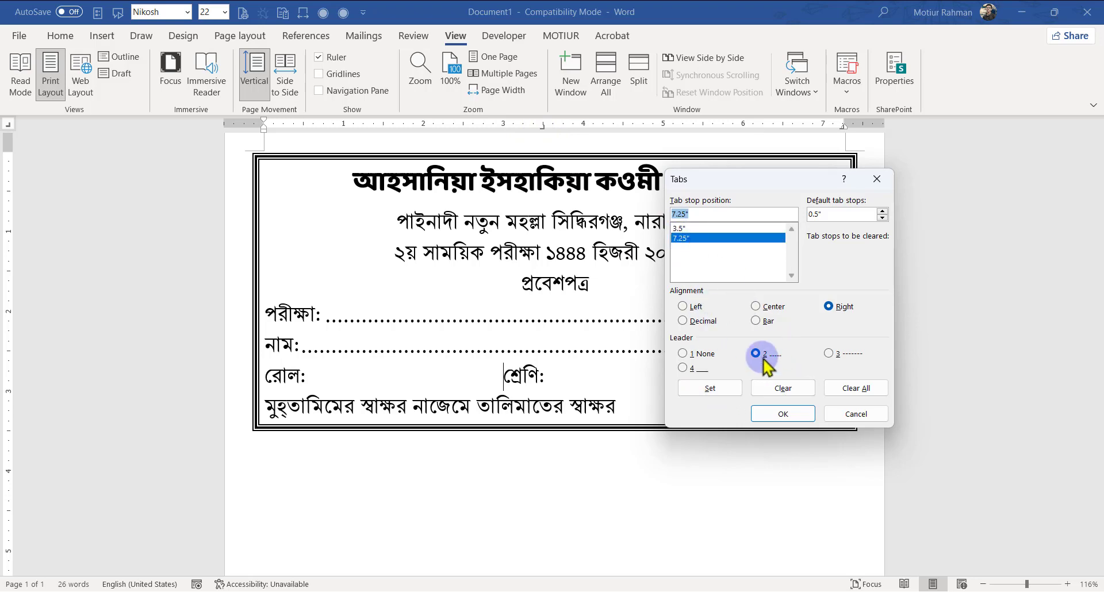
click(711, 388)
click(781, 414)
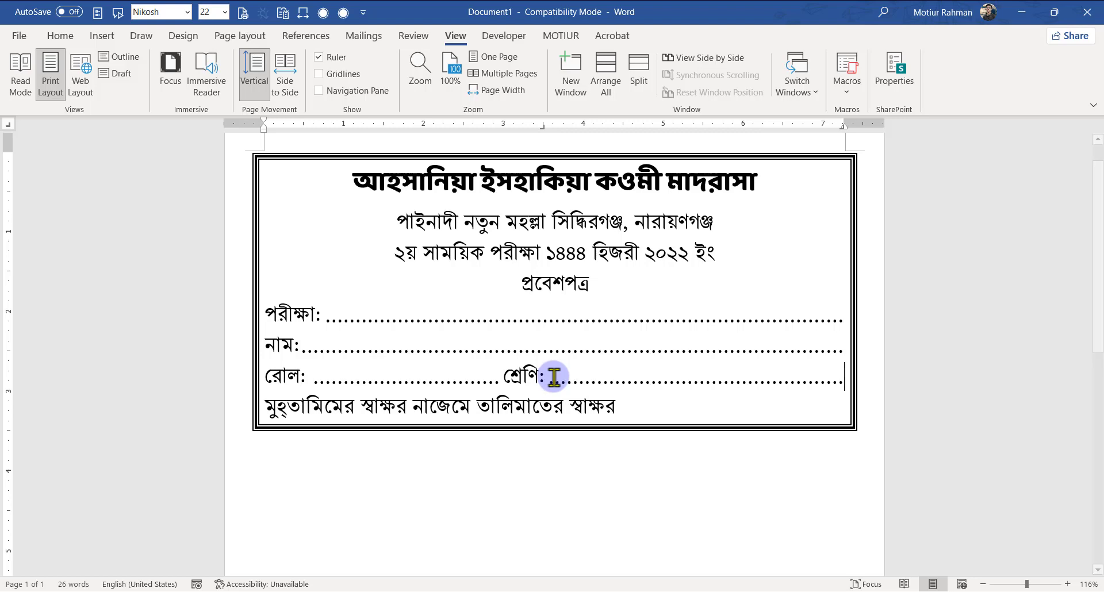
key(Tab)
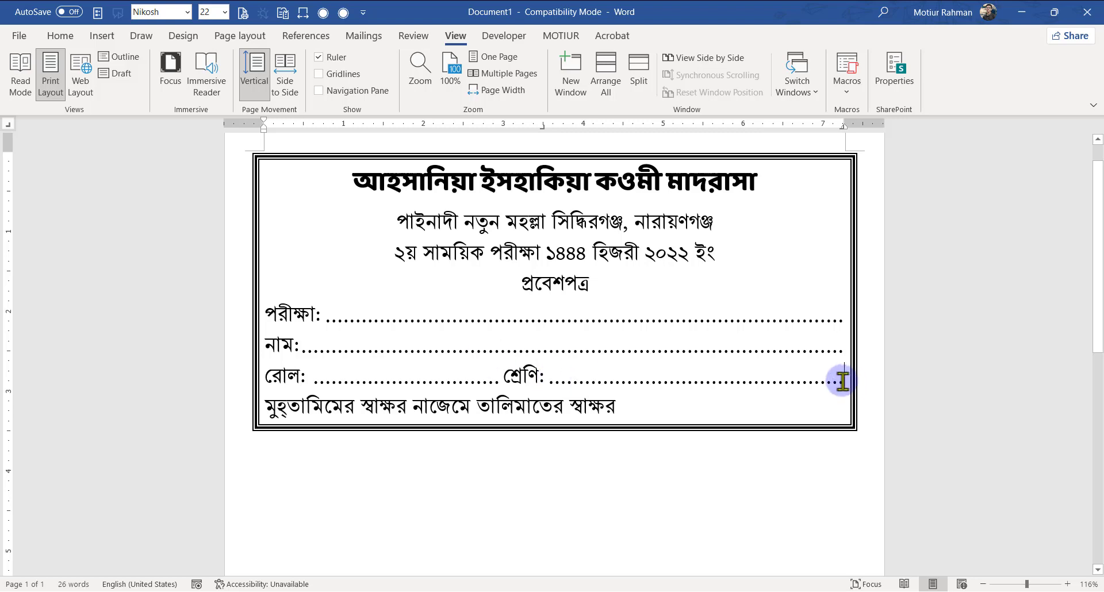
drag(841, 378, 298, 322)
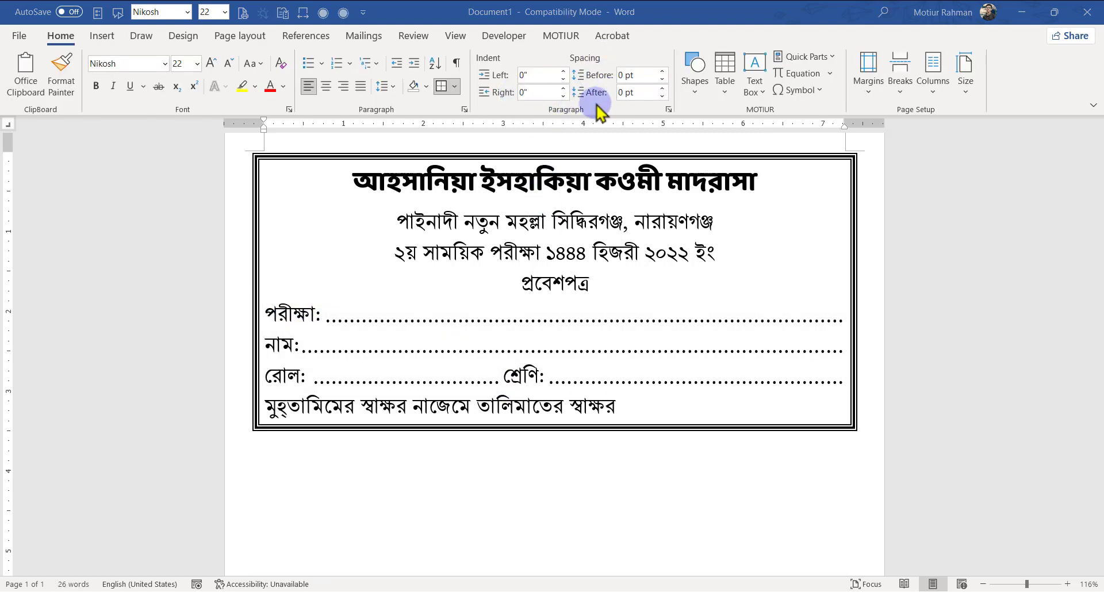
Step: Set the spacing before the signature line to 24 pt
click(240, 36)
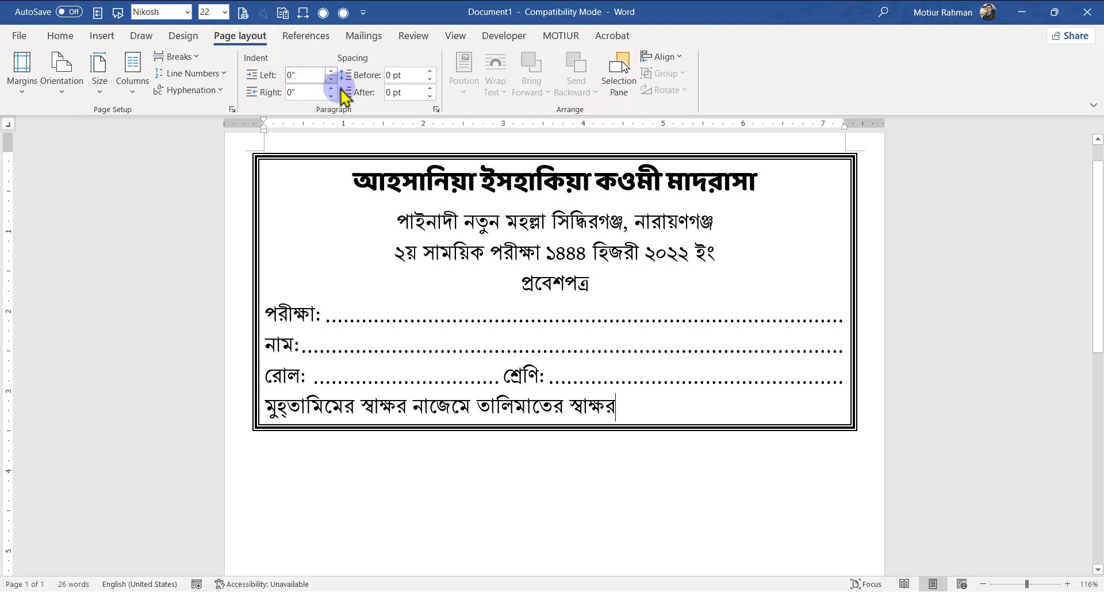
click(59, 35)
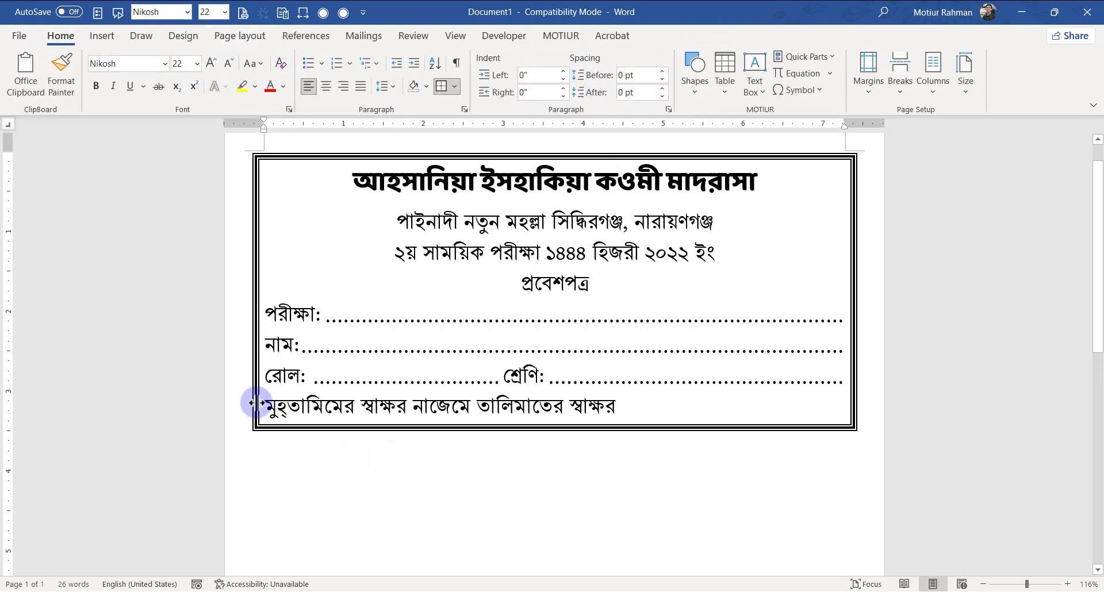
click(662, 71)
click(663, 71)
click(663, 72)
click(662, 71)
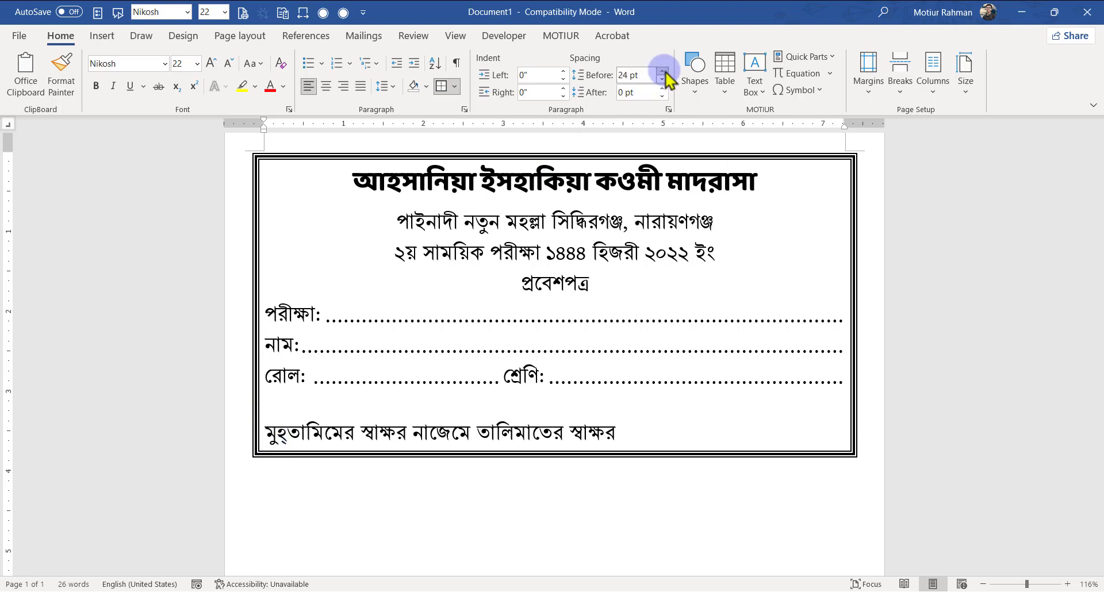
Step: Set the spacing before and after the পরীক্ষা, নাম and রোল/শ্রেণি lines to 6 pt
drag(251, 308, 874, 381)
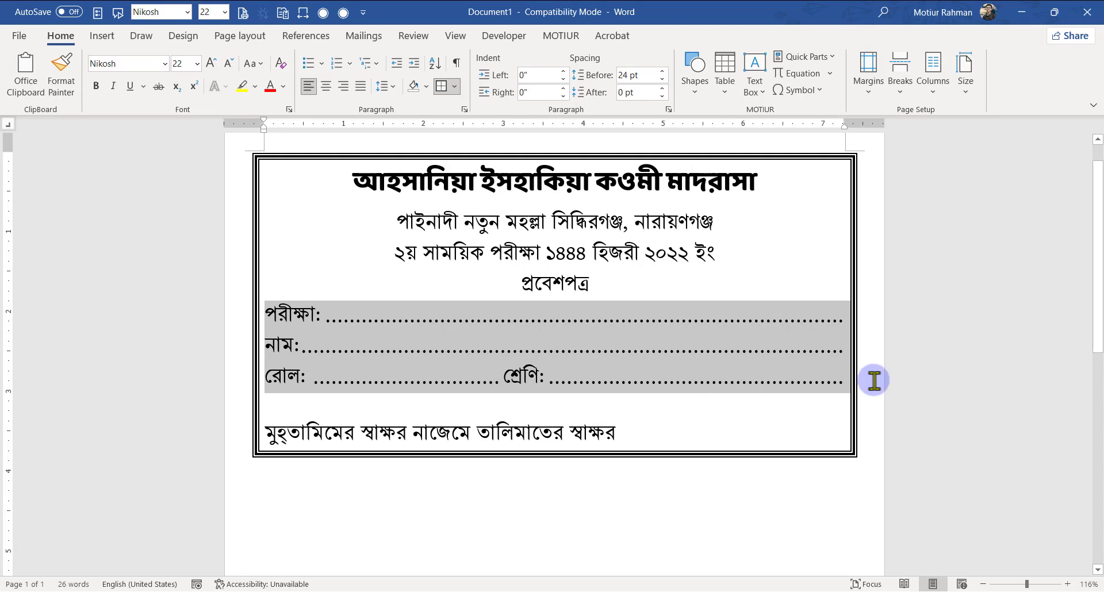
click(663, 71)
click(663, 89)
click(354, 345)
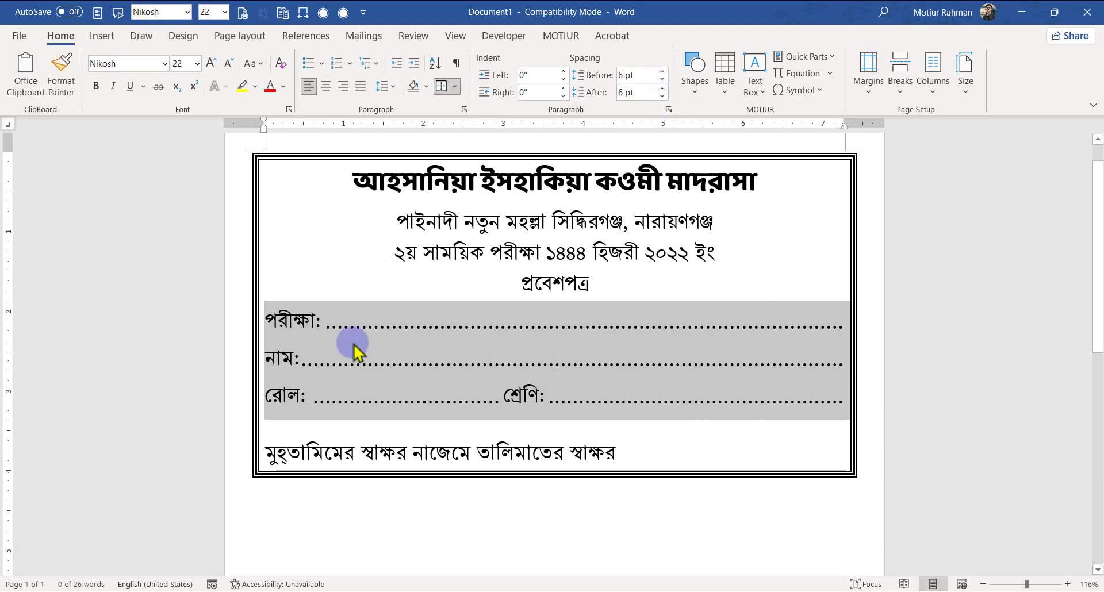
Step: Try drawing a horizontal line about 1.76" long above মুহ্তামিমের স্বাক্ষর and undo it
scroll(536, 384, down, 1)
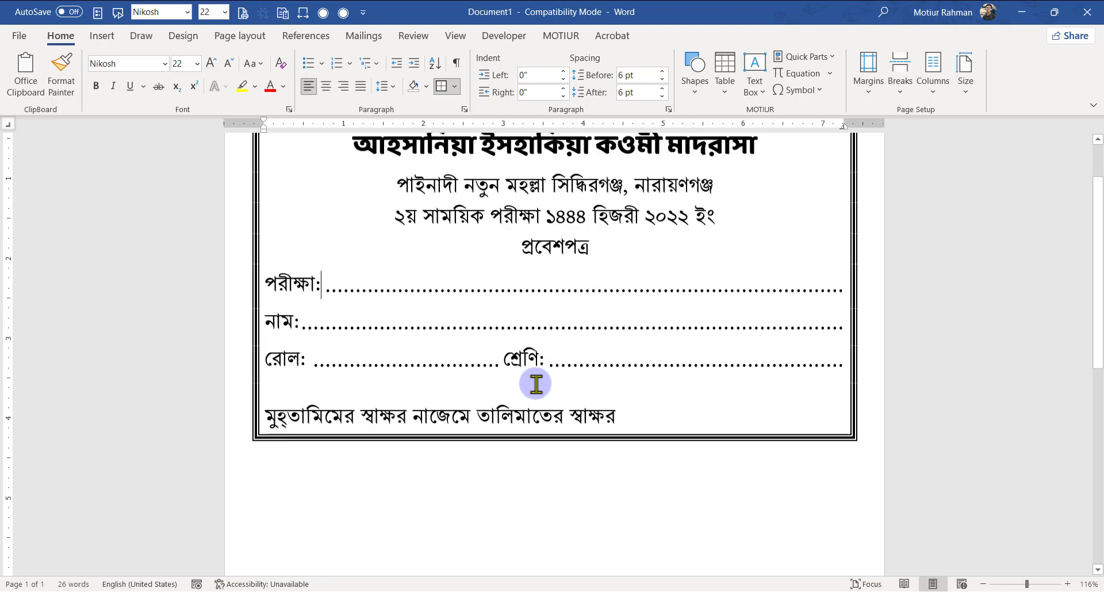
scroll(536, 384, down, 1)
drag(268, 398, 396, 405)
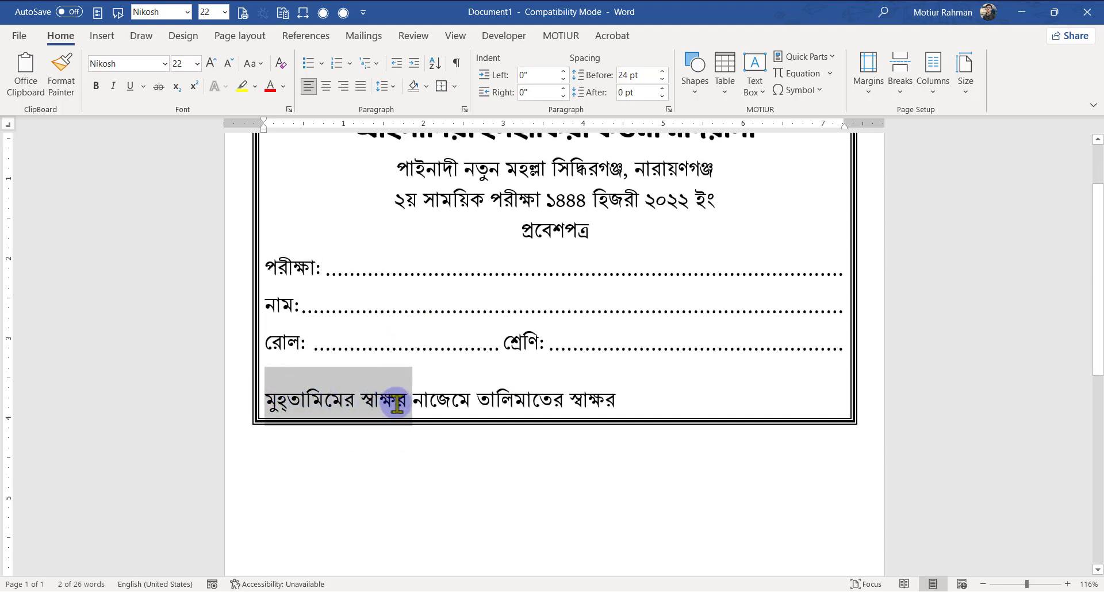
click(286, 397)
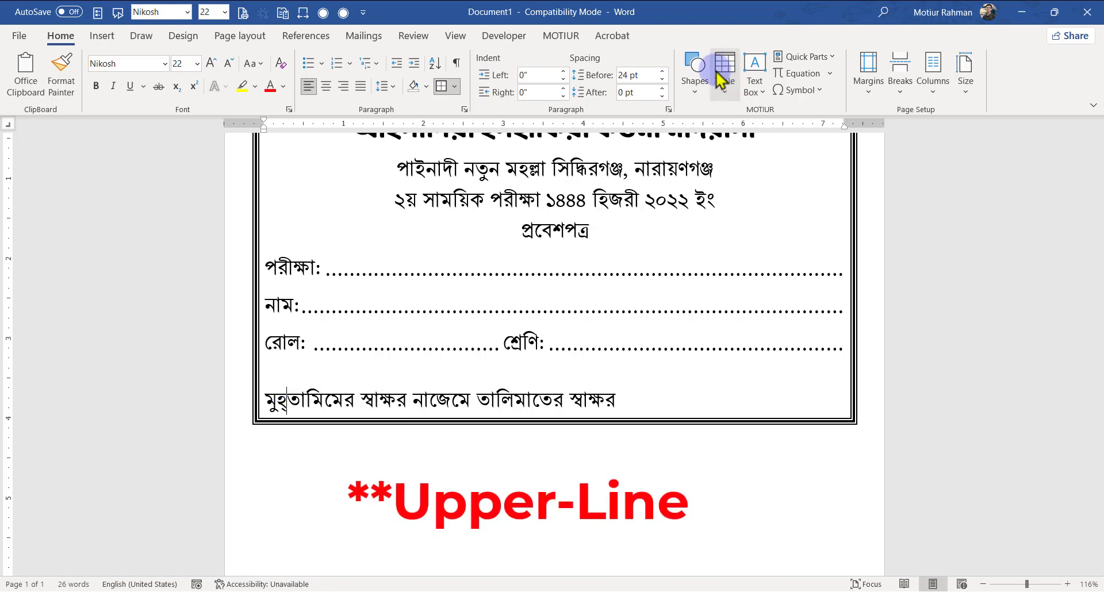
click(695, 72)
click(703, 141)
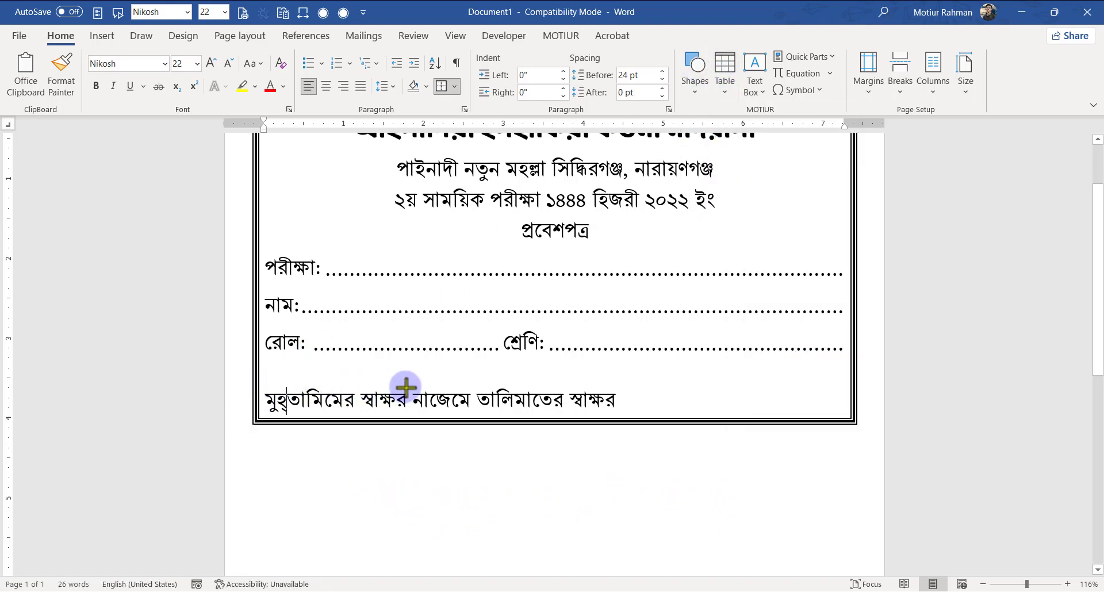
drag(405, 381, 264, 381)
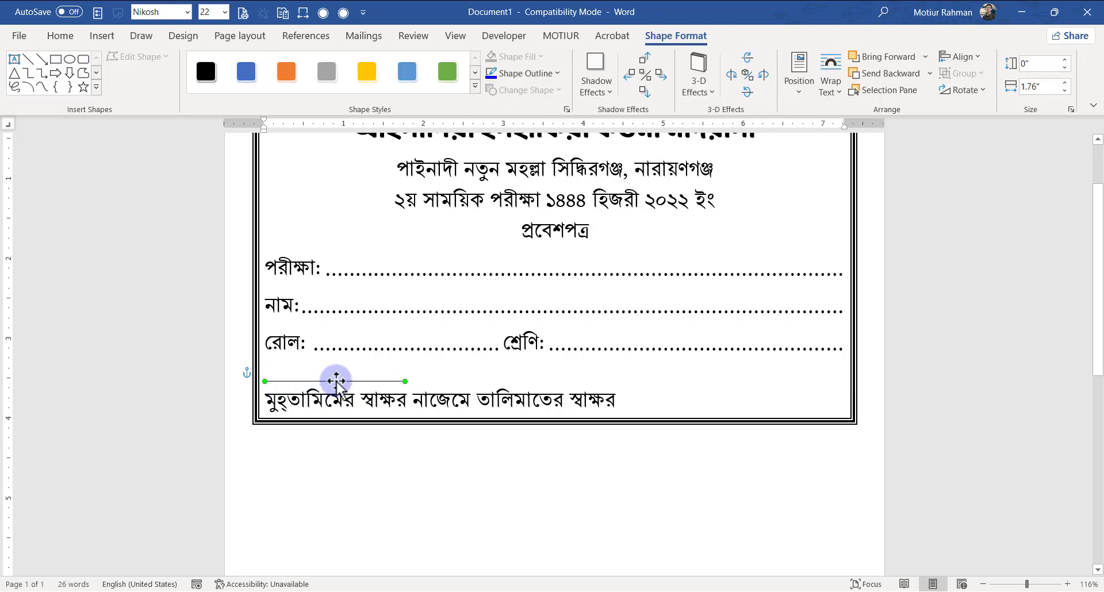
key(ctrl+z)
Step: Try separating the two signature labels with a run of spaces and delete those spaces
drag(618, 449, 416, 456)
click(636, 460)
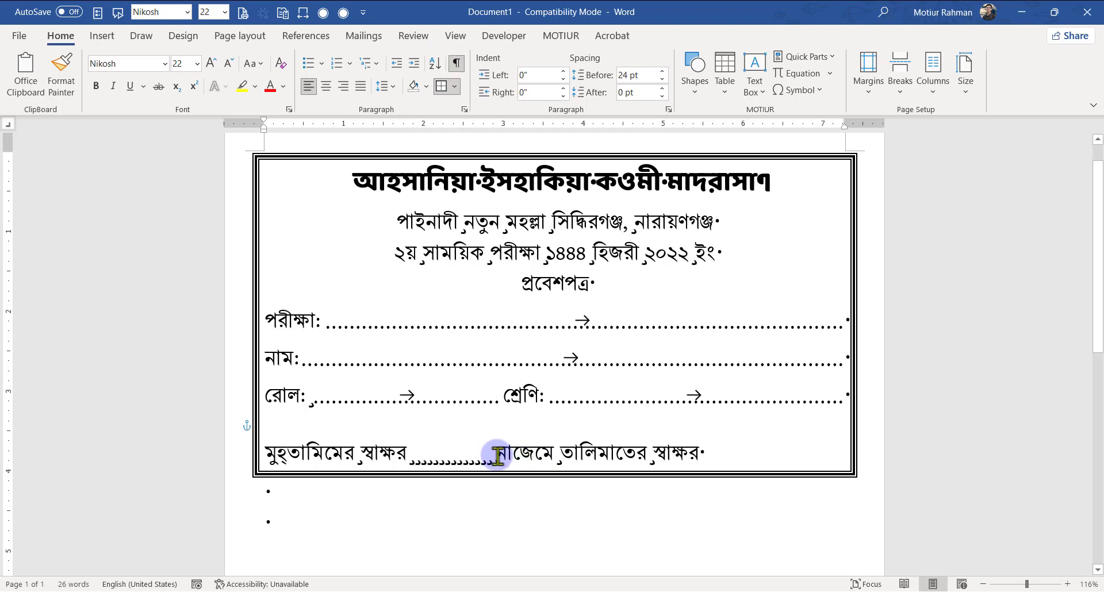
drag(495, 460, 414, 465)
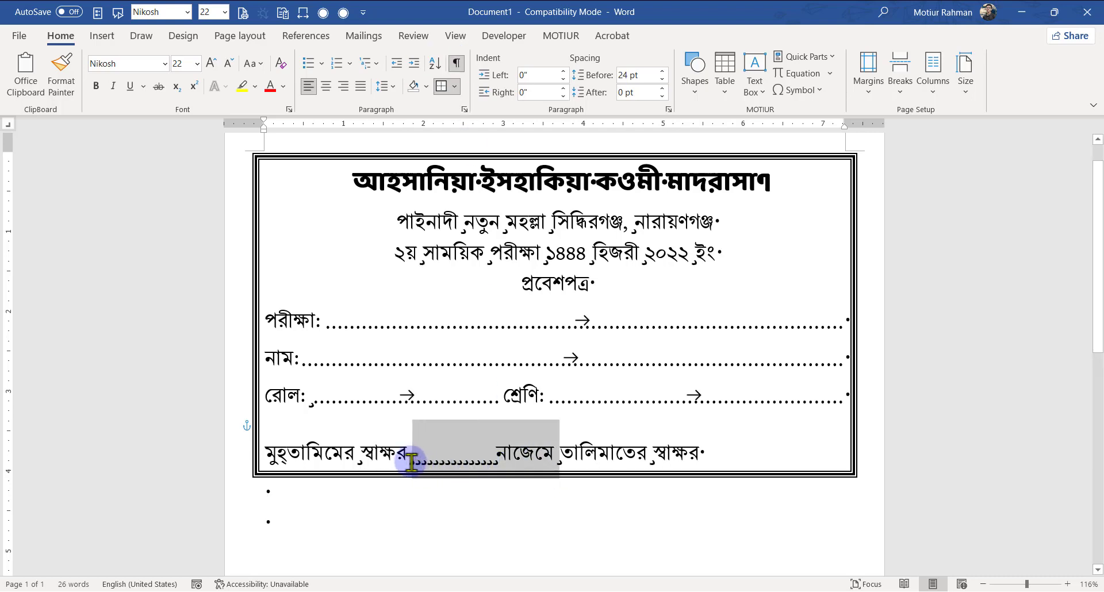
key(Delete)
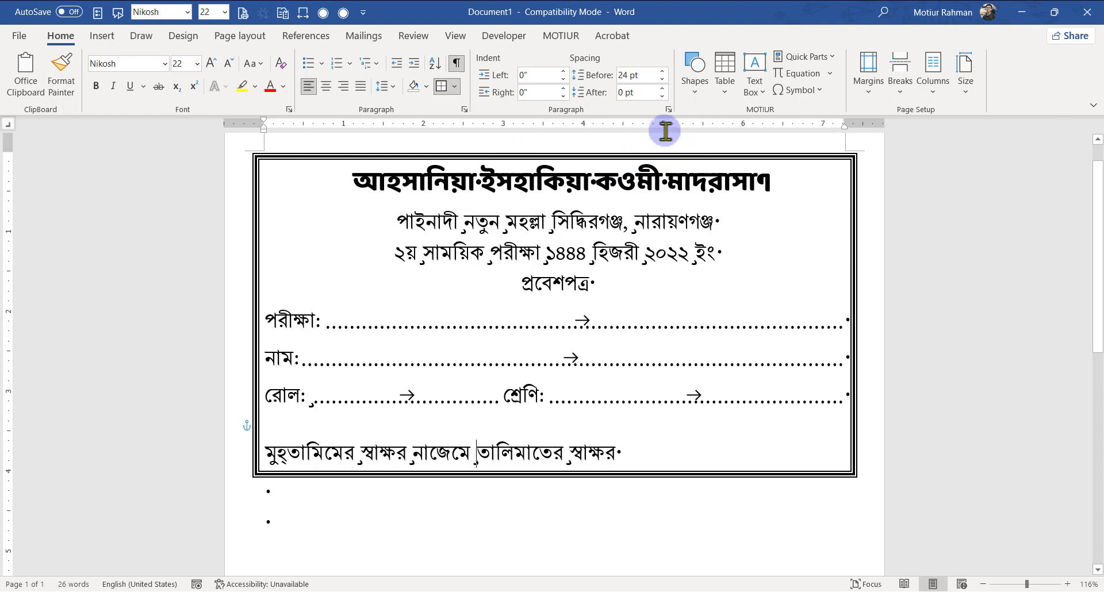
Step: Add a 7.25" right-aligned tab stop to the signature line and insert a tab before নাজেমে তালিমাতের স্বাক্ষর
drag(661, 126, 845, 128)
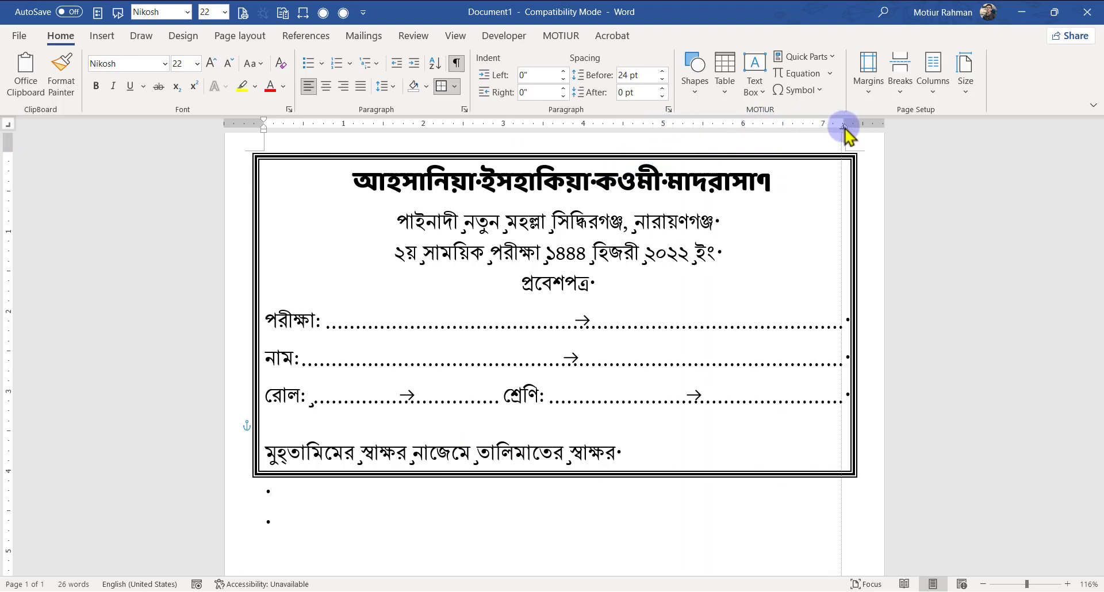
click(412, 447)
key(Tab)
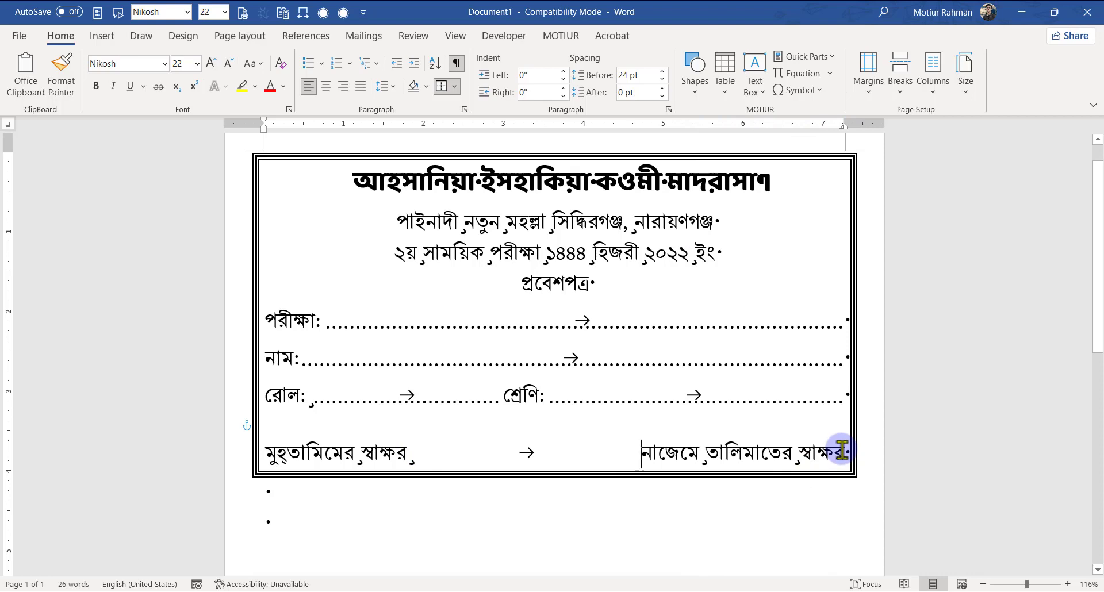
Step: Try a dotted leader on the signature line's 7.25" tab stop and discard the change
drag(414, 454, 562, 451)
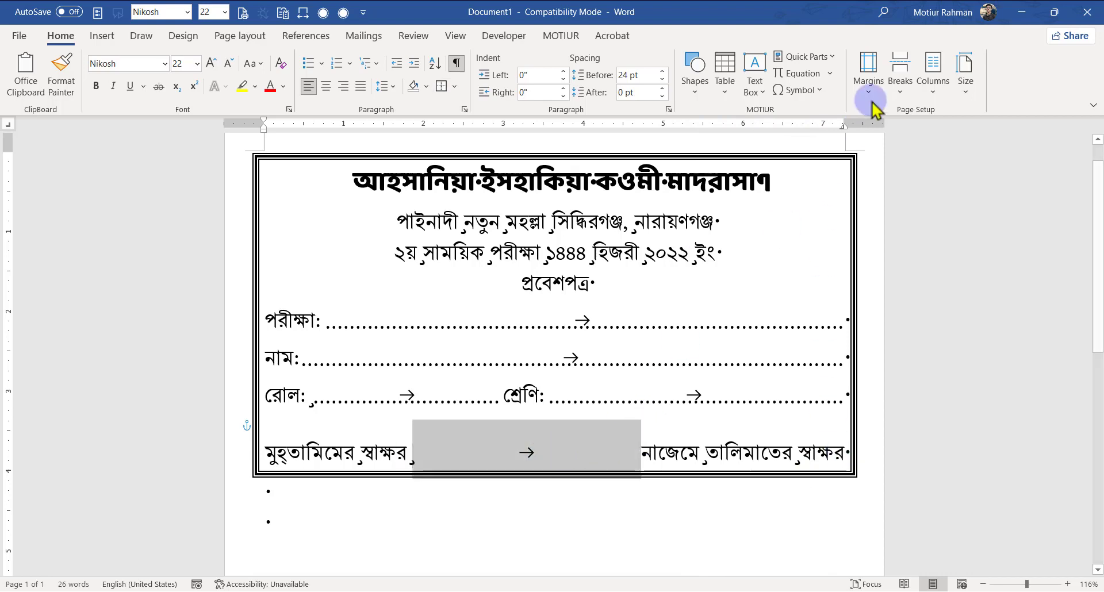
double_click(843, 126)
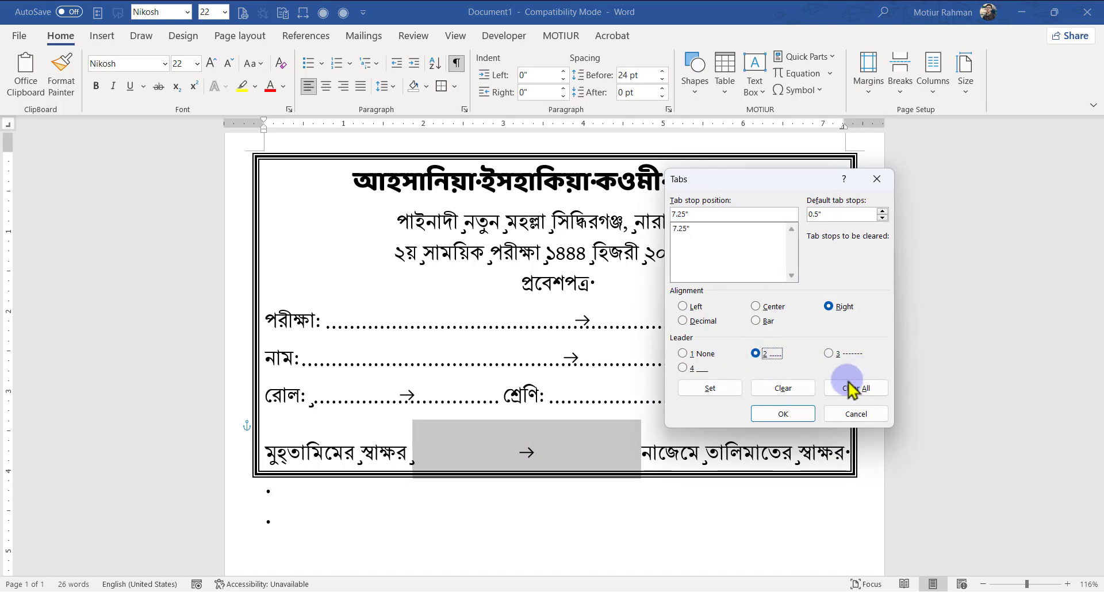
click(856, 414)
Step: Copy the signature label মুহ্তামিমের স্বাক্ষর
drag(434, 449, 267, 457)
key(ctrl+c)
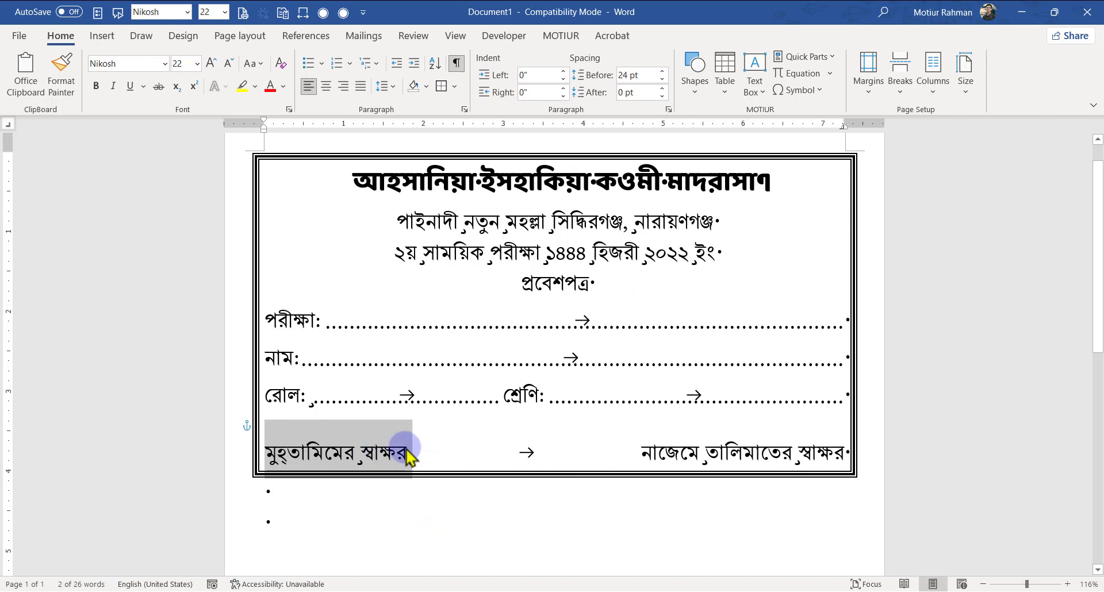
Step: Try to convert the selected মুহ্তামিমের স্বাক্ষর label into an equation with an overbar
click(114, 38)
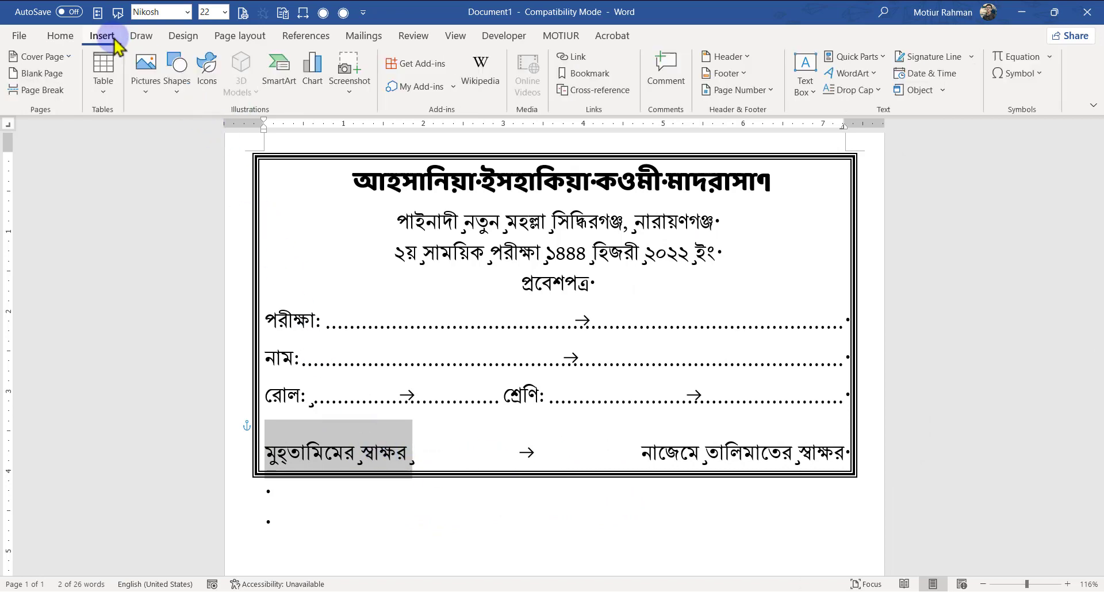
click(1015, 58)
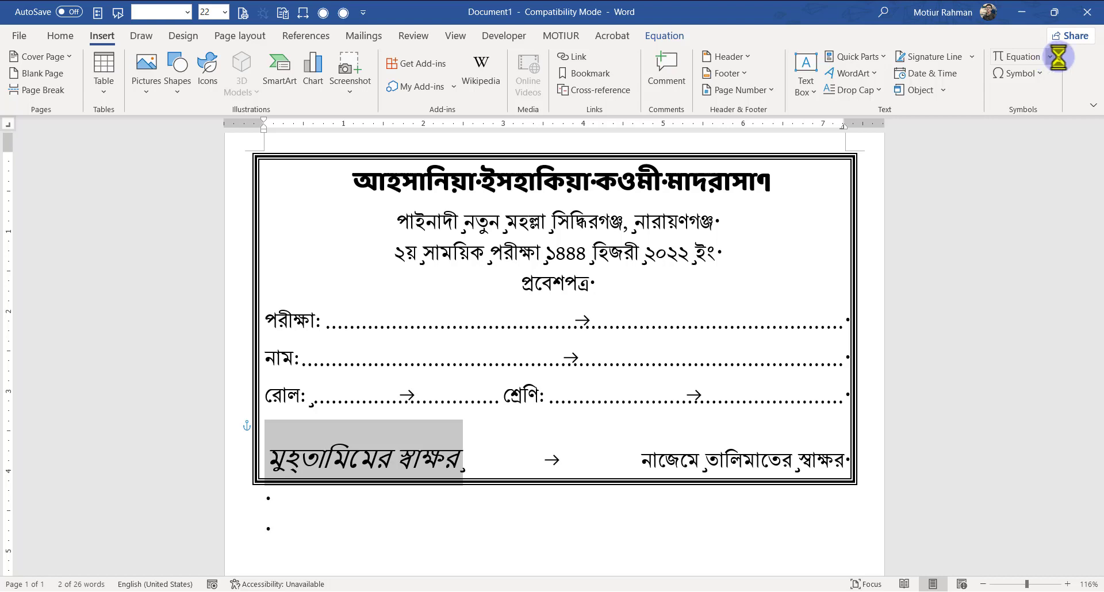
click(674, 37)
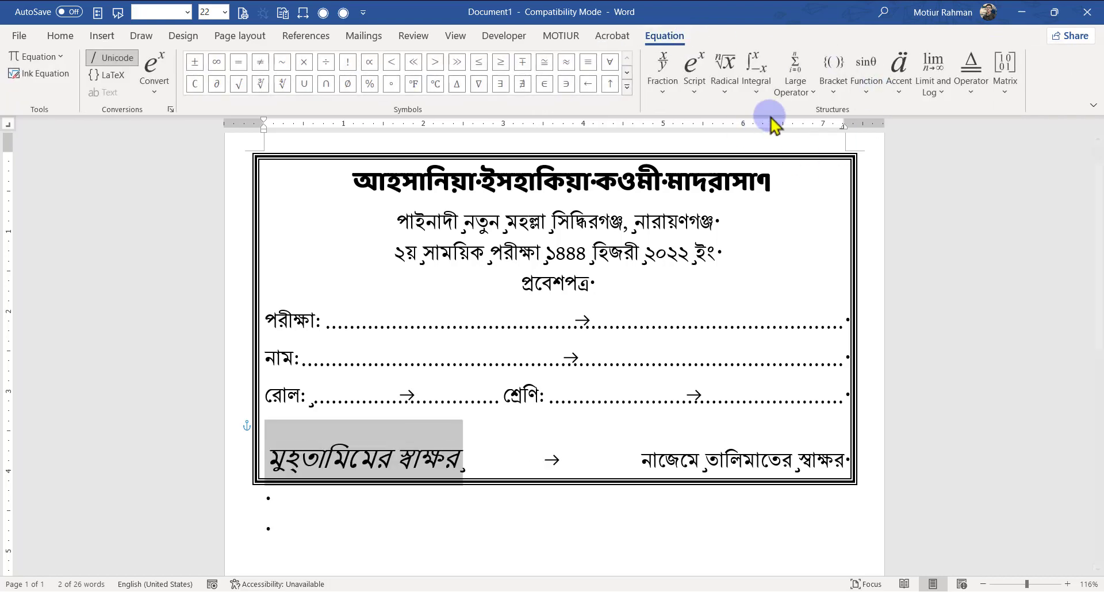
click(899, 83)
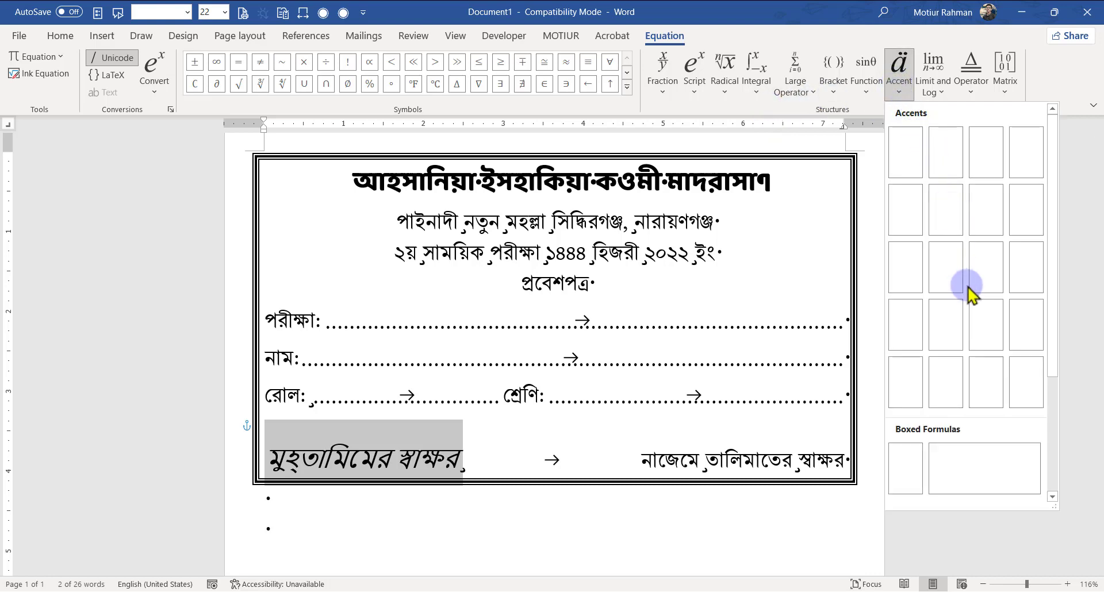
scroll(971, 294, down, 3)
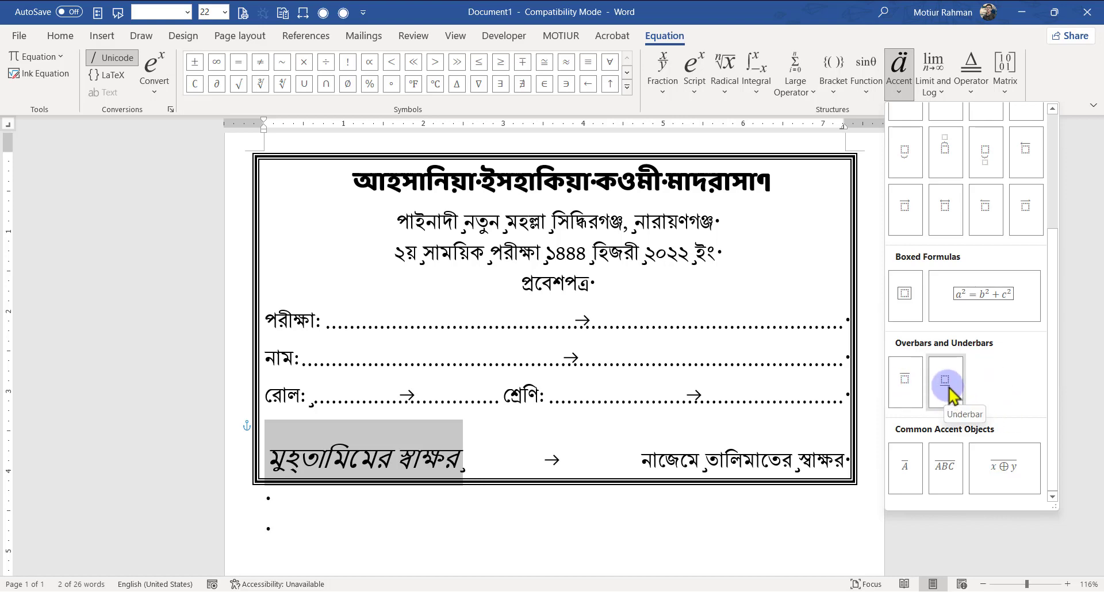
click(903, 381)
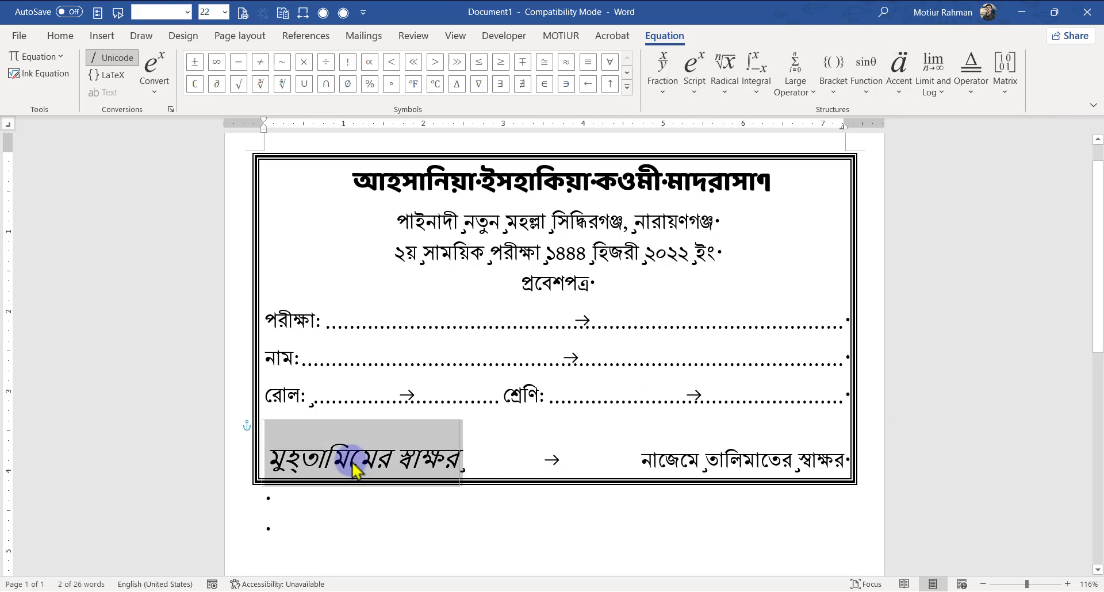
Step: Replace the মুহ্তামিমের স্বাক্ষর label with an overbar equation containing the copied label text
key(Delete)
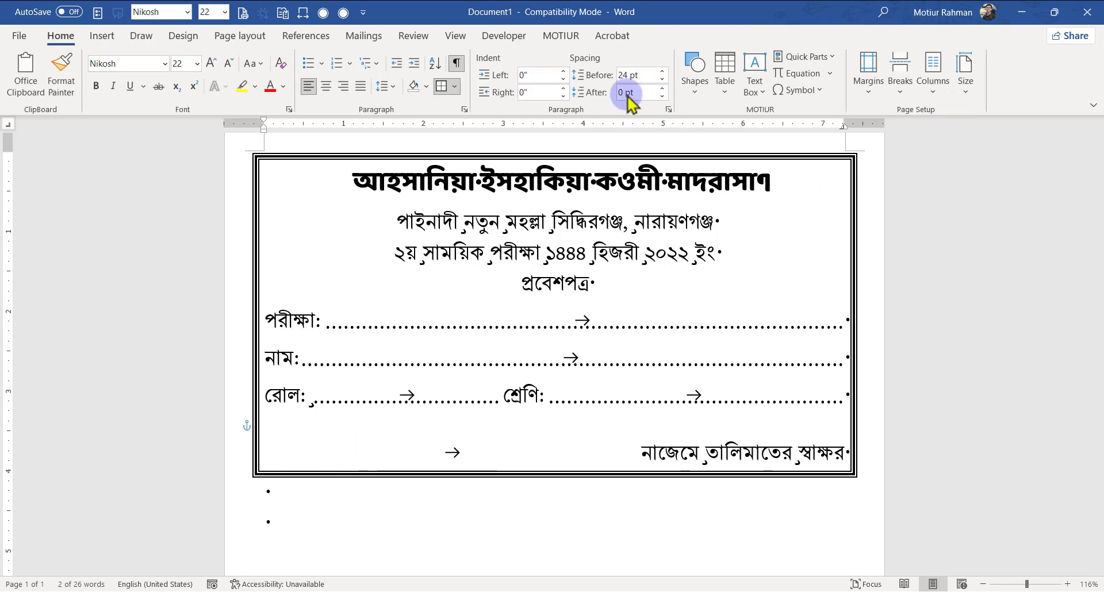
click(102, 36)
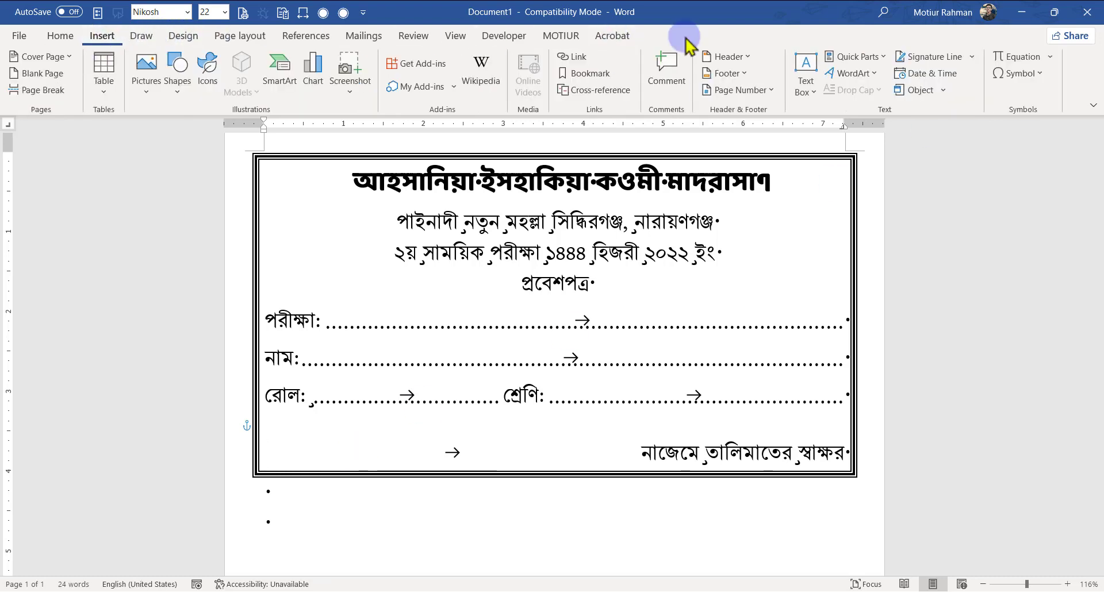
click(988, 60)
click(898, 64)
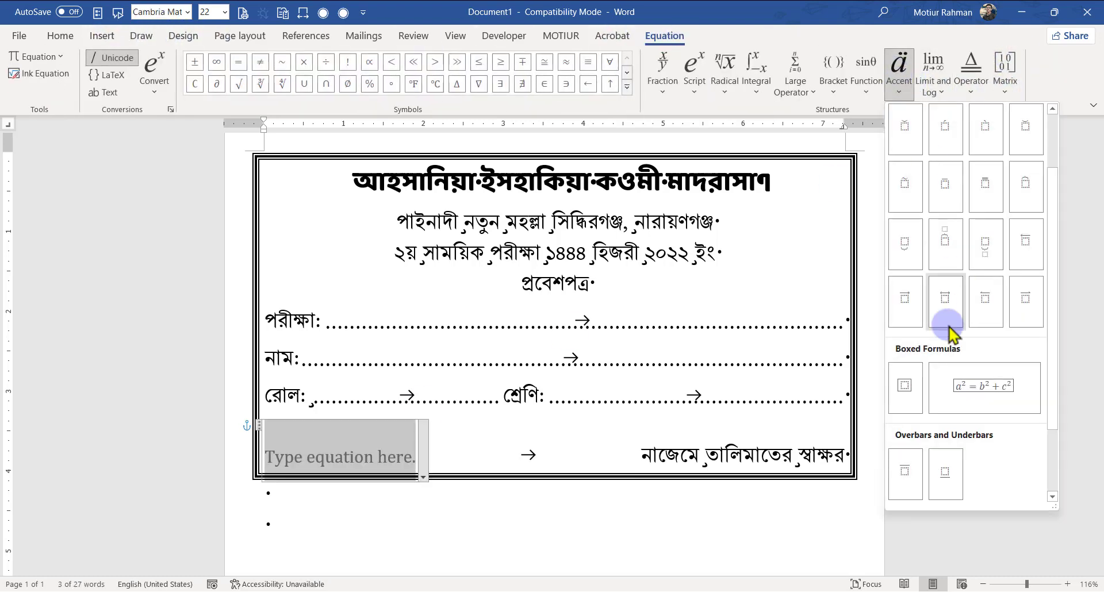
scroll(966, 345, down, 2)
click(909, 384)
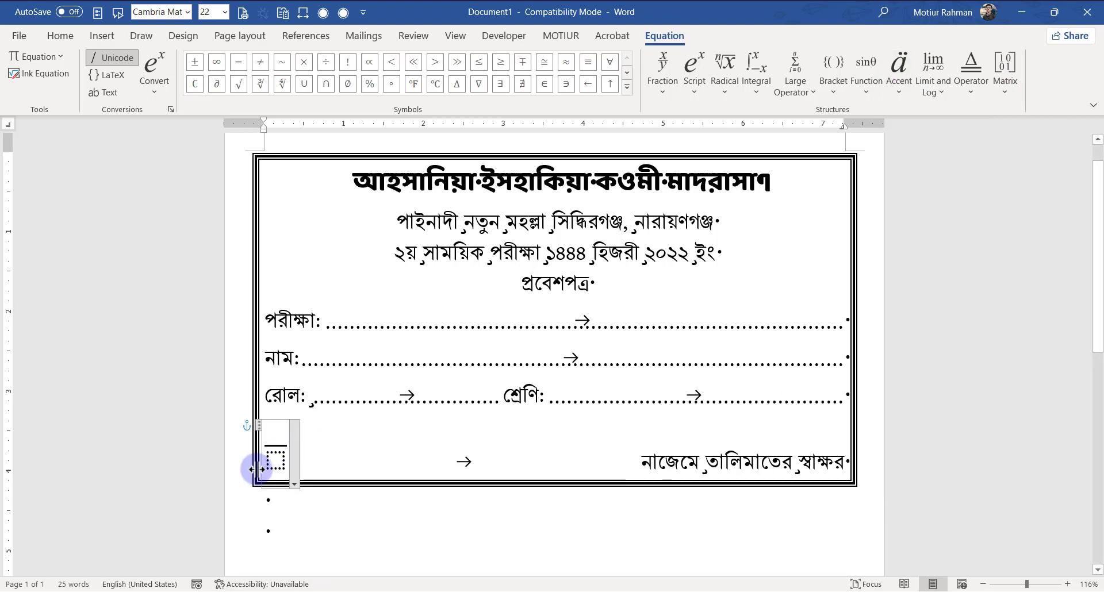
key(ctrl+v)
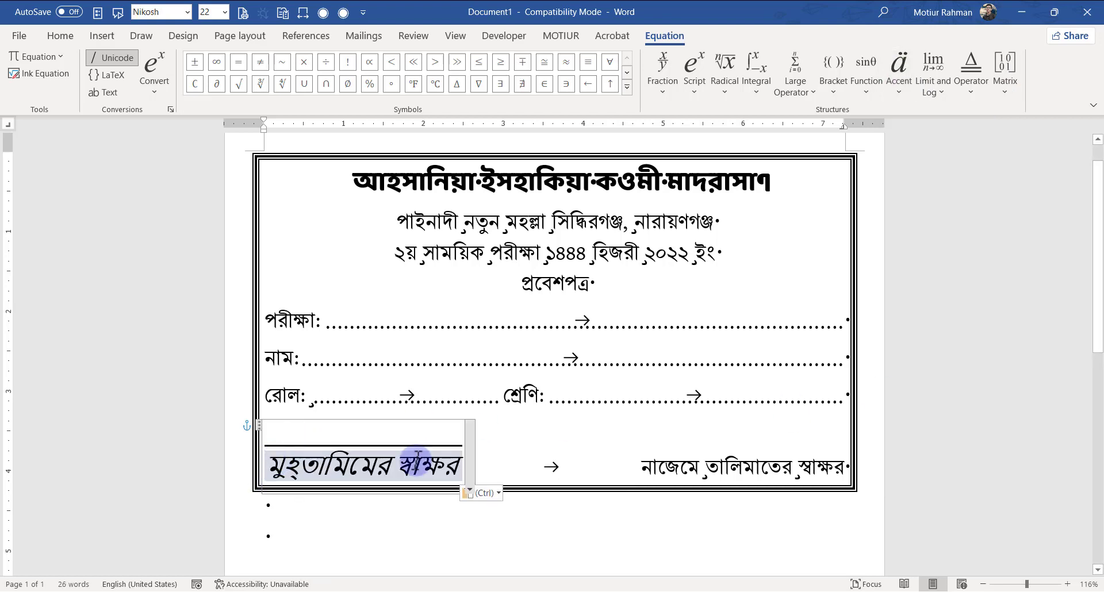
Step: Cut নাজেমে তালিমাতের স্বাক্ষর and paste it into an overbar equation inserted in its place
drag(641, 467, 834, 468)
key(ctrl+x)
click(808, 73)
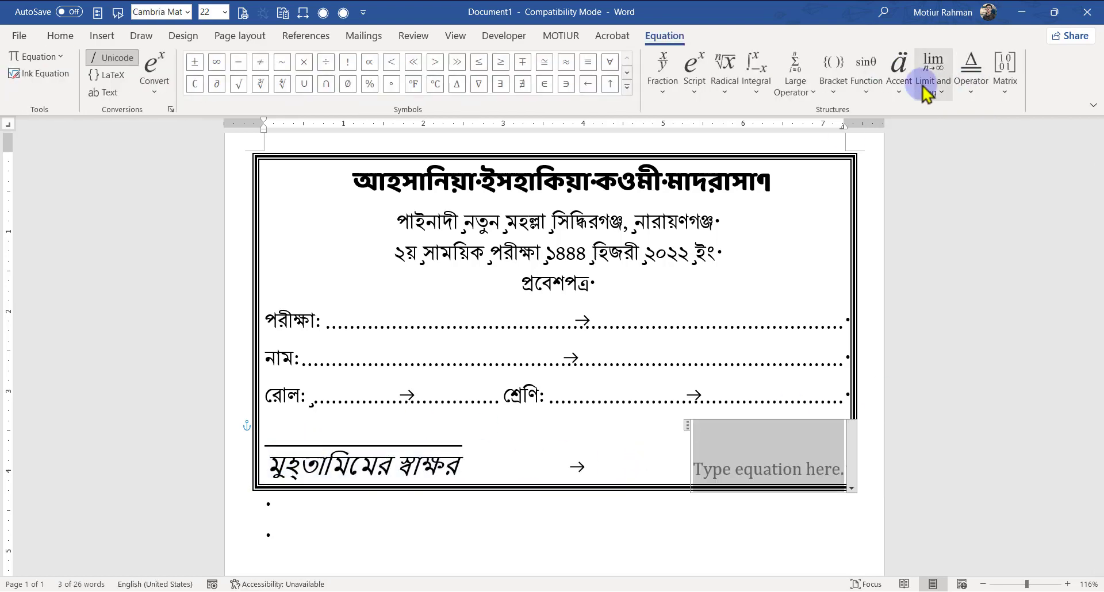
click(901, 72)
scroll(961, 345, down, 1)
click(905, 480)
key(ctrl+v)
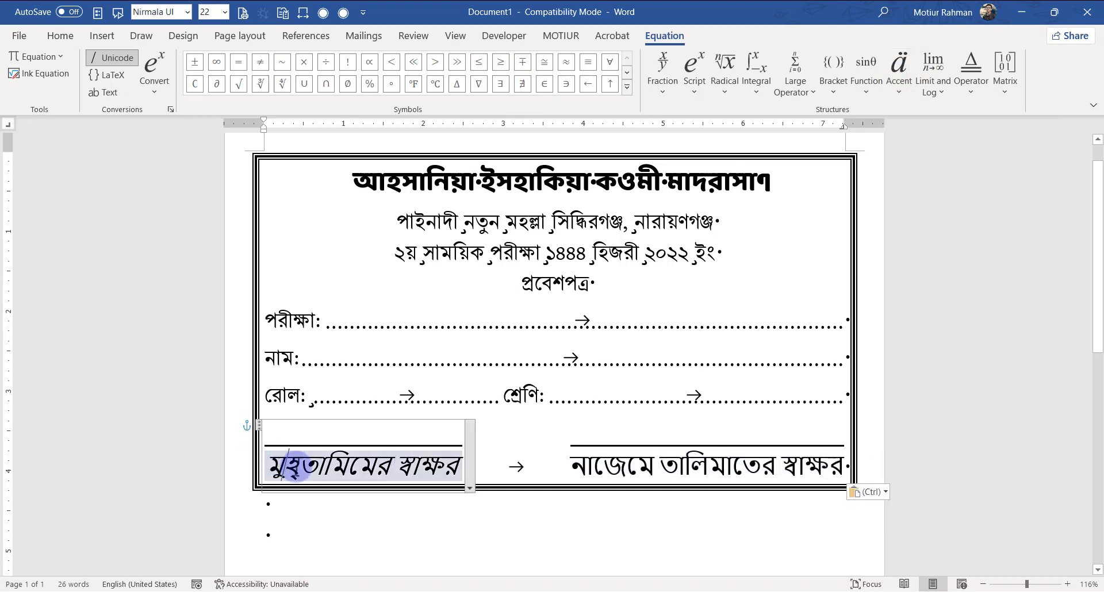
Step: Try changing the font of part of the overlined মুহ্তামিমের স্বাক্ষর label
drag(289, 463, 442, 467)
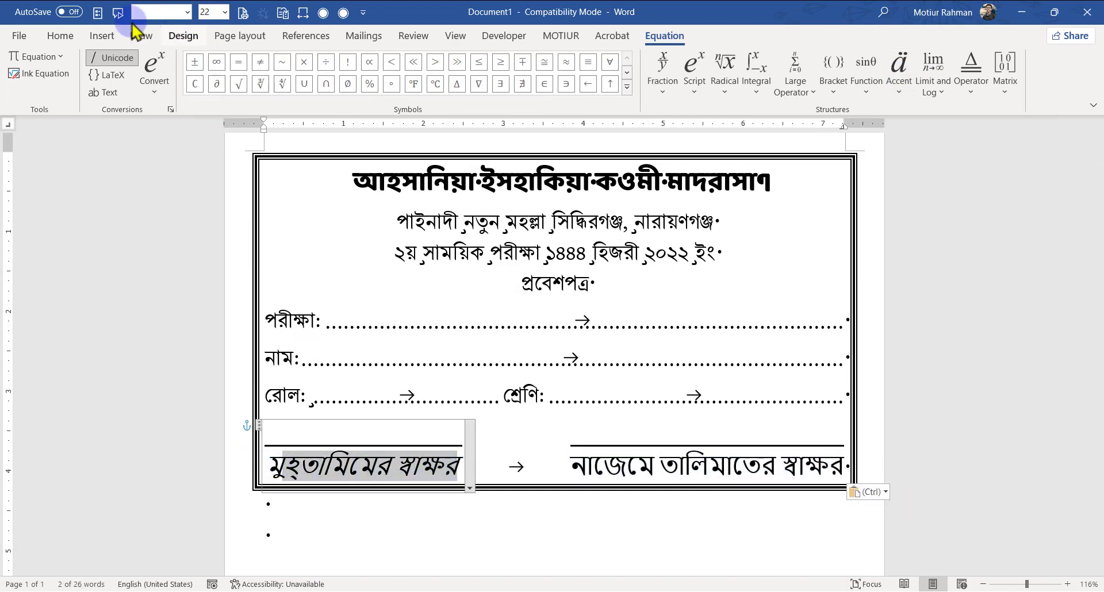
click(188, 12)
click(168, 131)
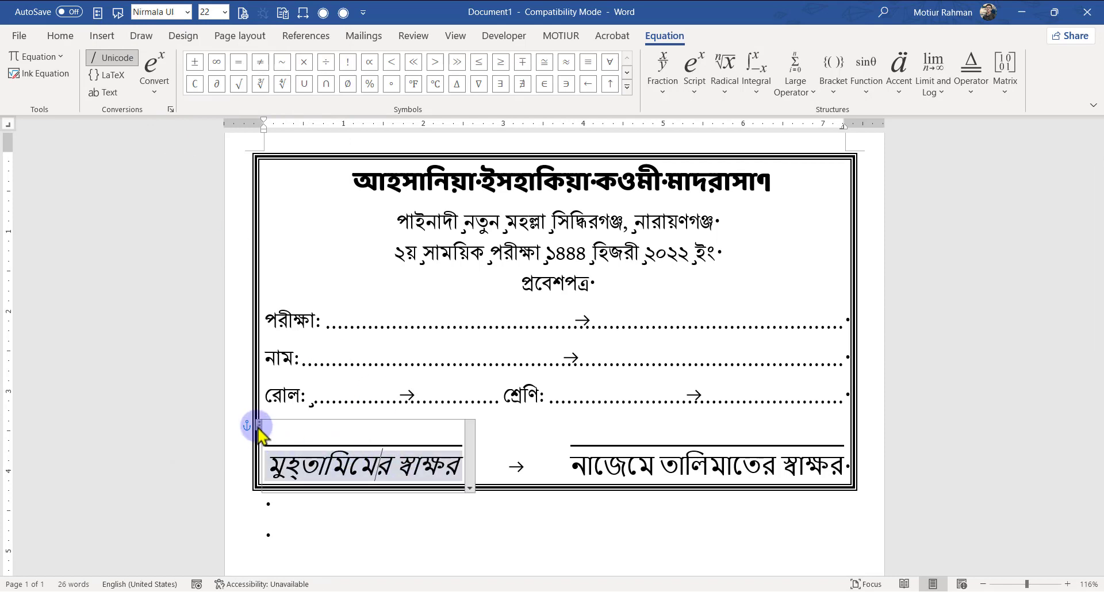
Step: Convert the whole overlined মুহ্তামিমের স্বাক্ষর equation to normal text and set its font to Nikosh
click(258, 429)
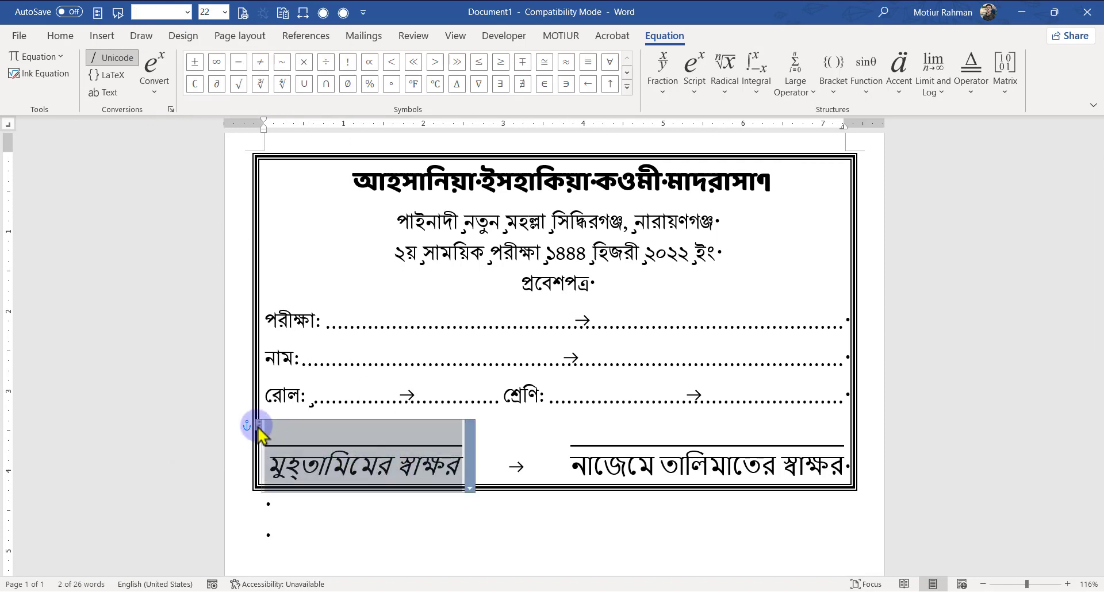
click(99, 99)
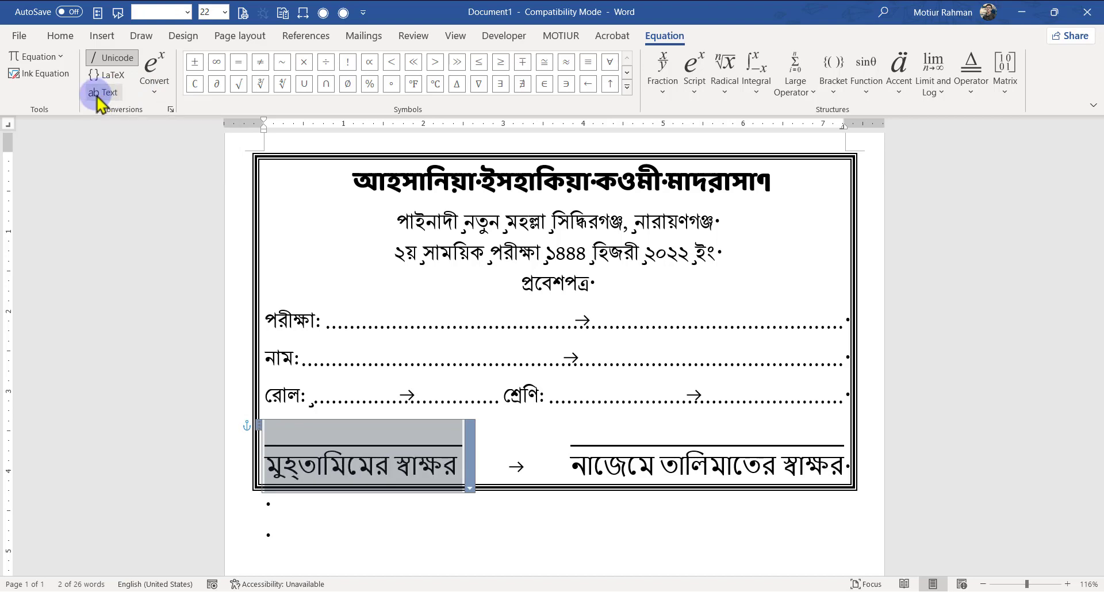
click(187, 12)
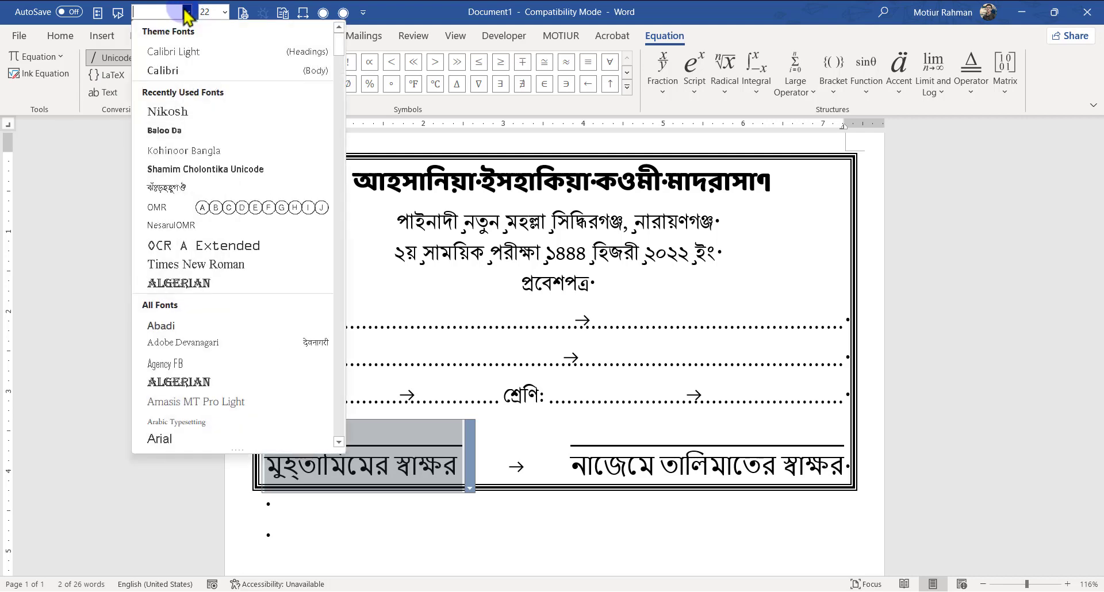
click(171, 112)
Step: Convert the overlined নাজেমে তালিমাতের স্বাক্ষর equation to normal text in the Nikosh font
click(655, 470)
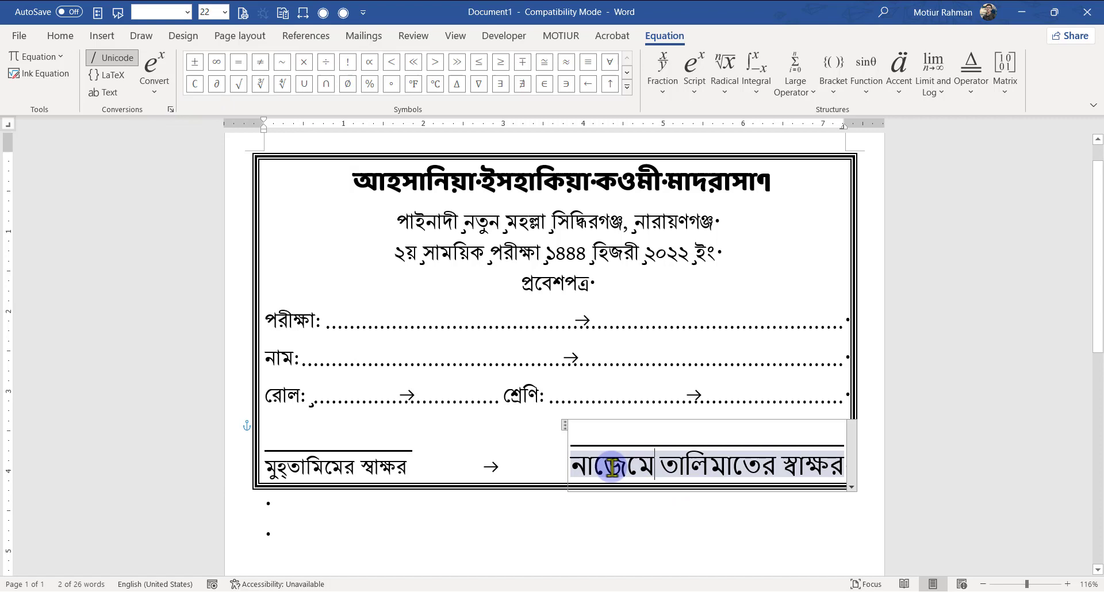
click(563, 426)
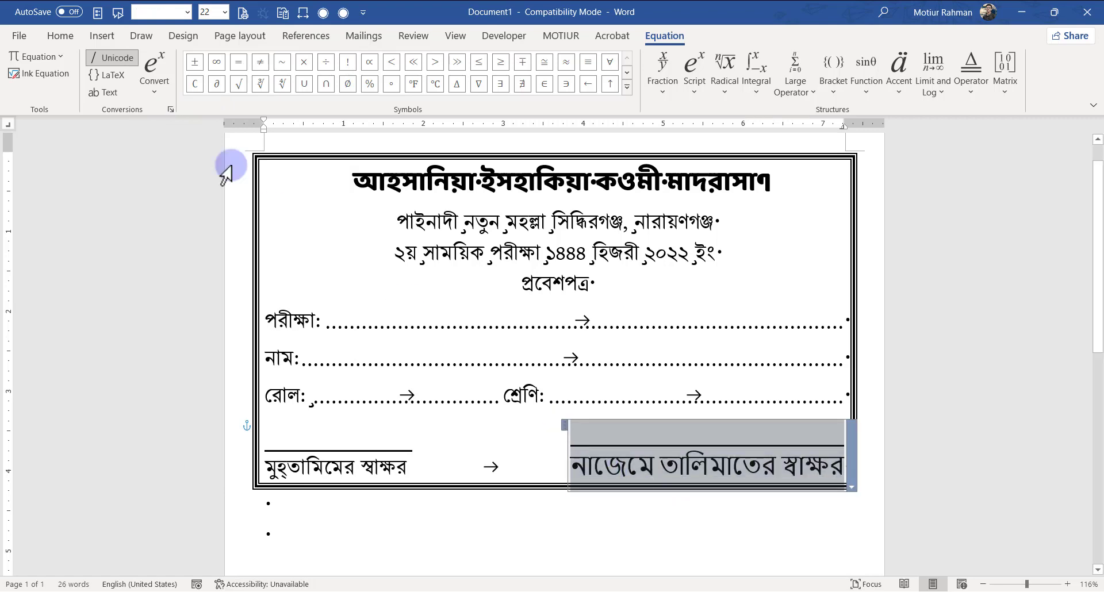
click(106, 93)
click(187, 12)
click(175, 110)
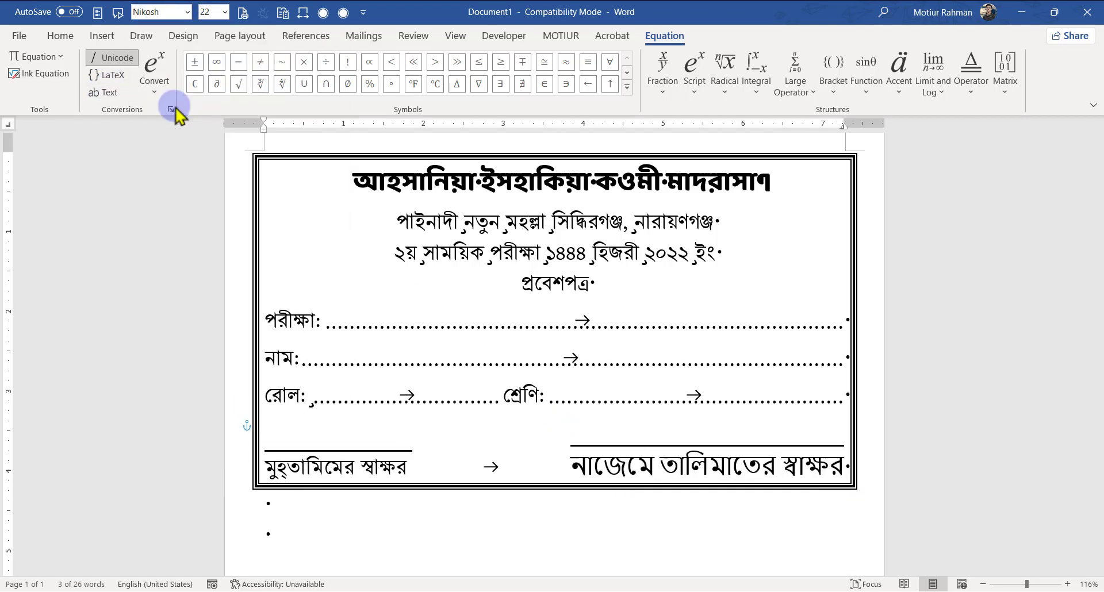
click(582, 458)
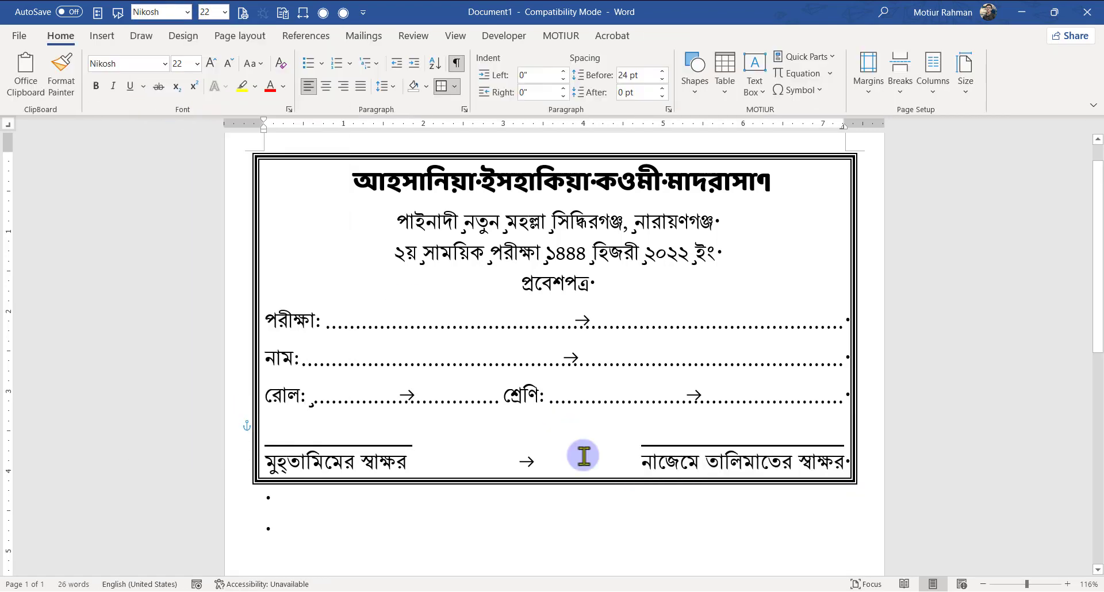
Step: Hide the formatting marks and change the year in the exam line to ২০২৩
click(457, 65)
scroll(632, 345, up, 1)
click(681, 286)
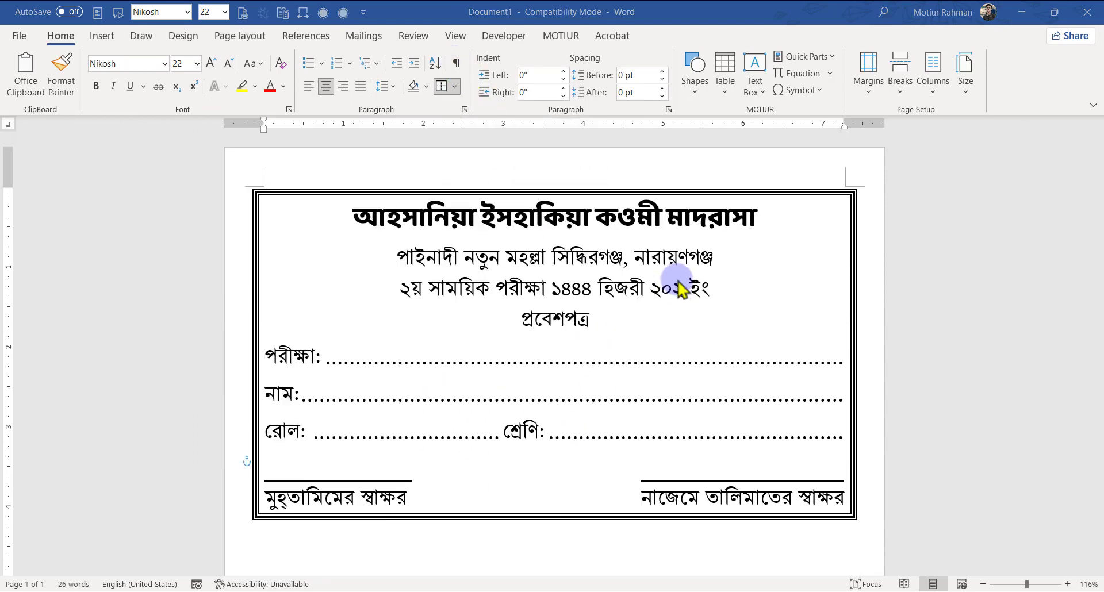
text(৩)
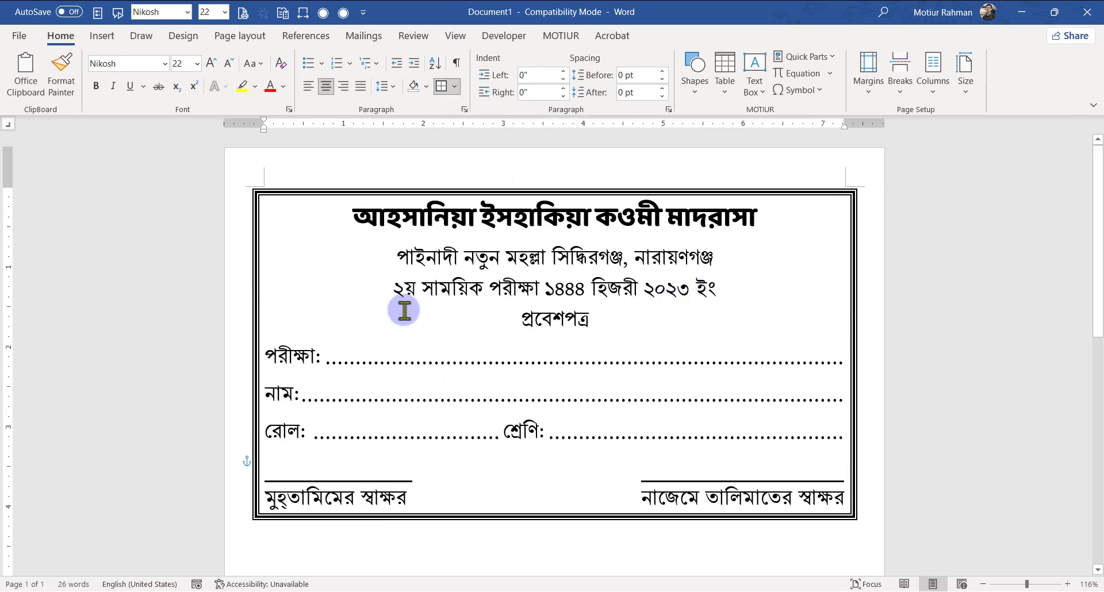
Step: Delete ২য় সাময়িক পরীক্ষা from the line above প্রবেশপত্র, leaving ১৪৪৪ হিজরী ২০২৩ ইং
drag(403, 288, 546, 288)
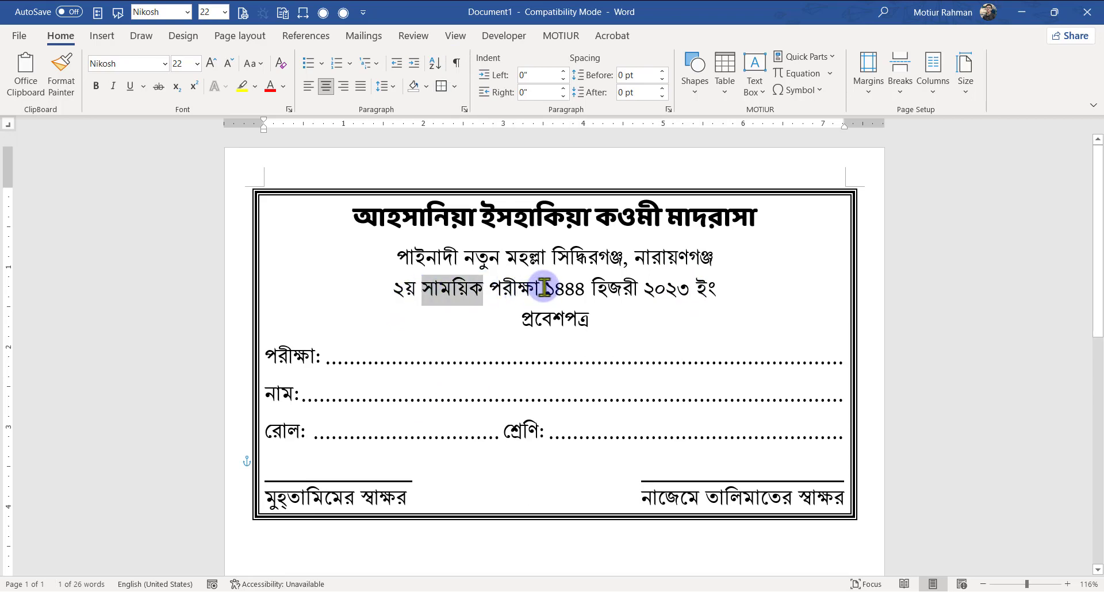
key(BackSpace)
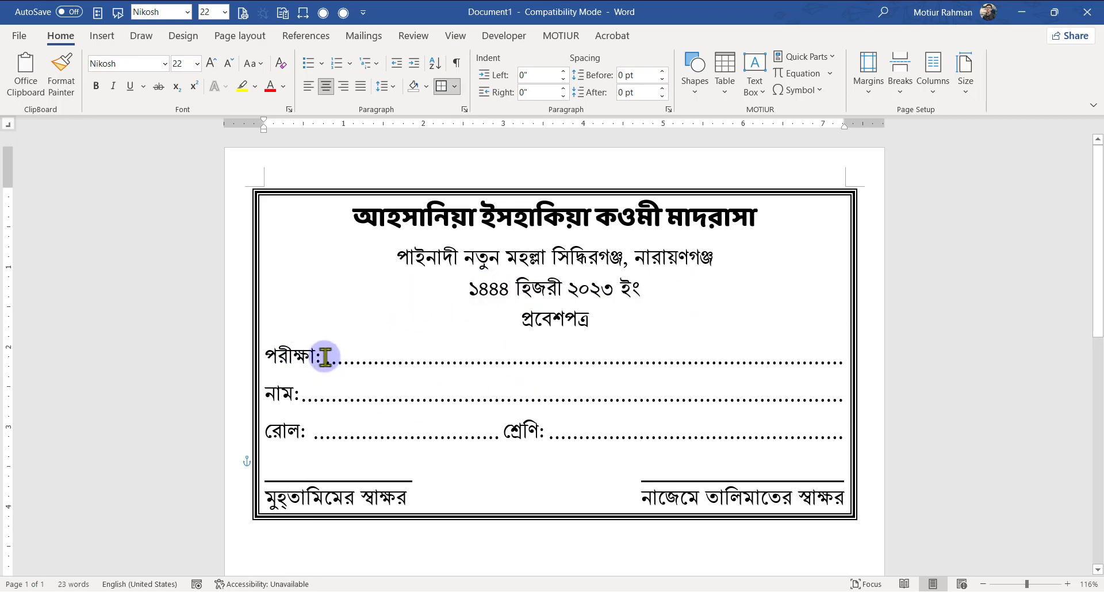
drag(325, 357, 747, 360)
key(Tab)
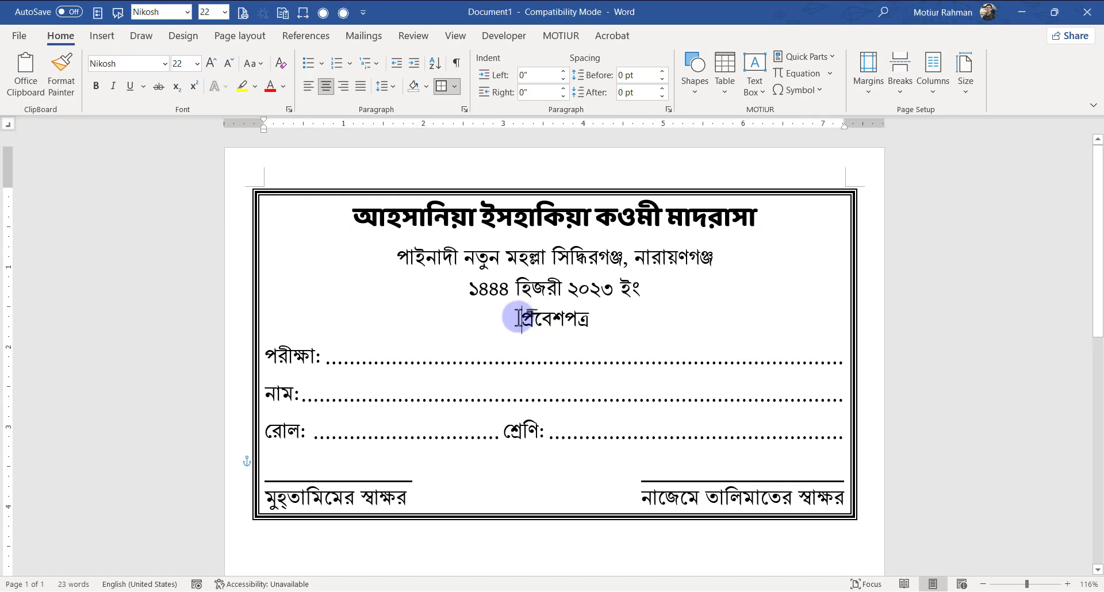
Step: Convert the প্রবেশপত্র heading into an equation and enclose it in a boxed formula
drag(521, 318, 611, 317)
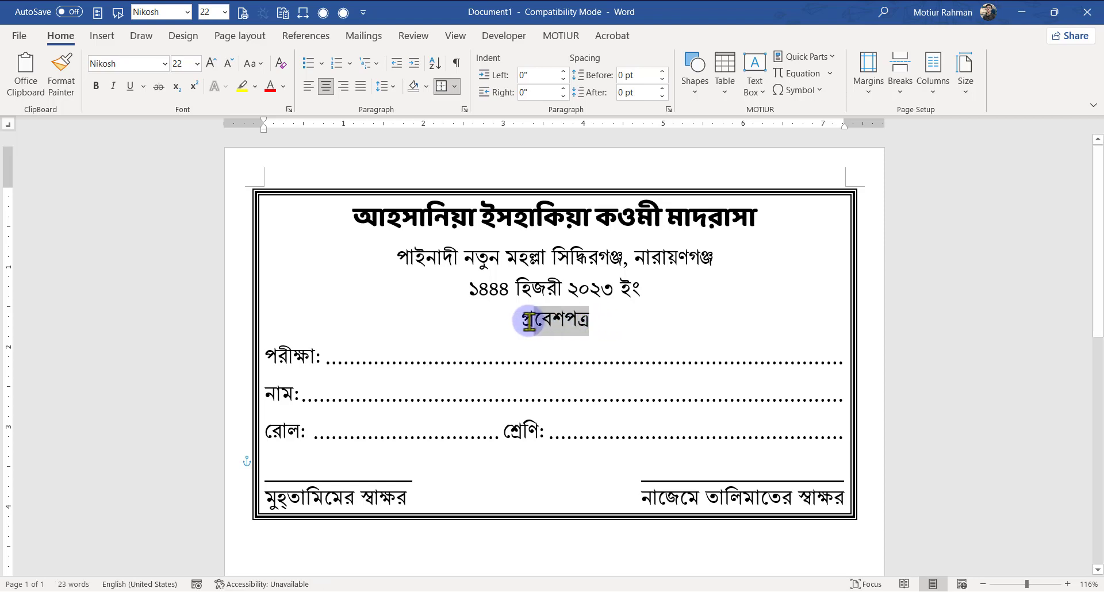
click(102, 35)
click(1015, 62)
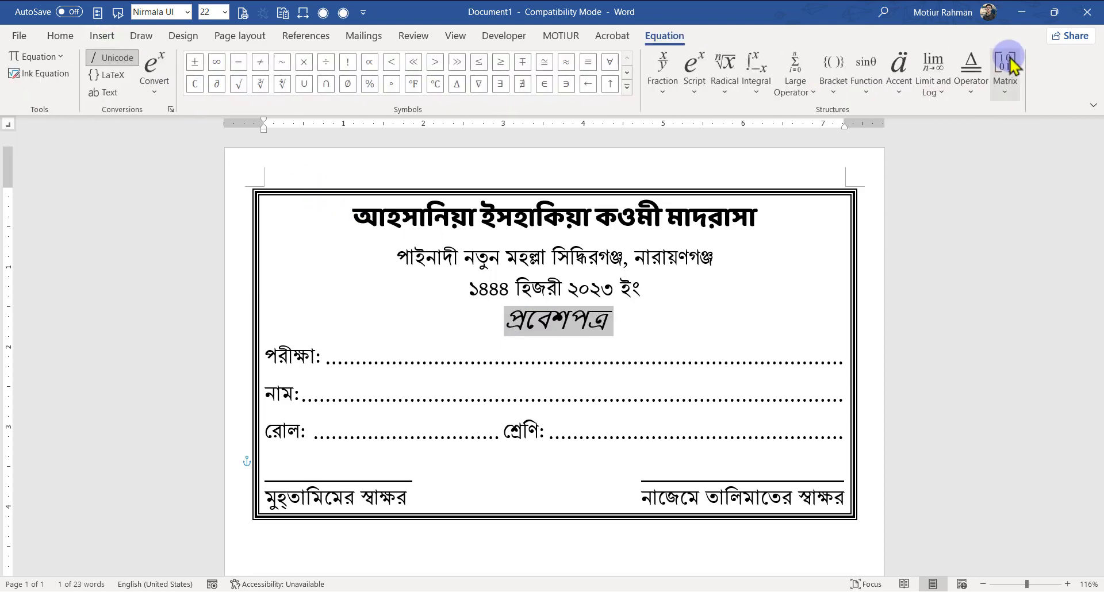
click(901, 79)
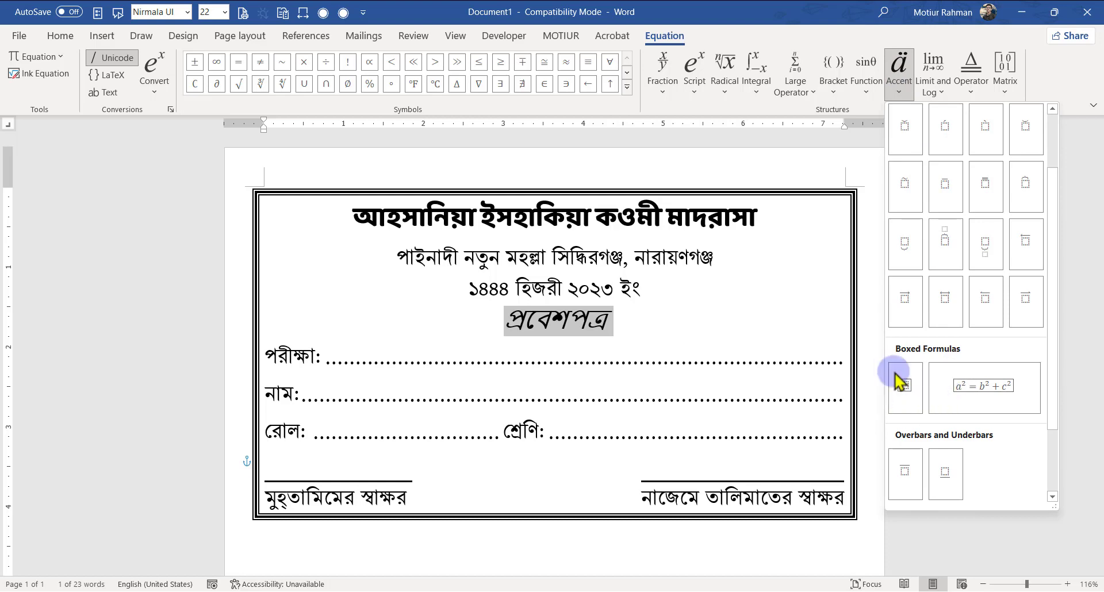
click(906, 396)
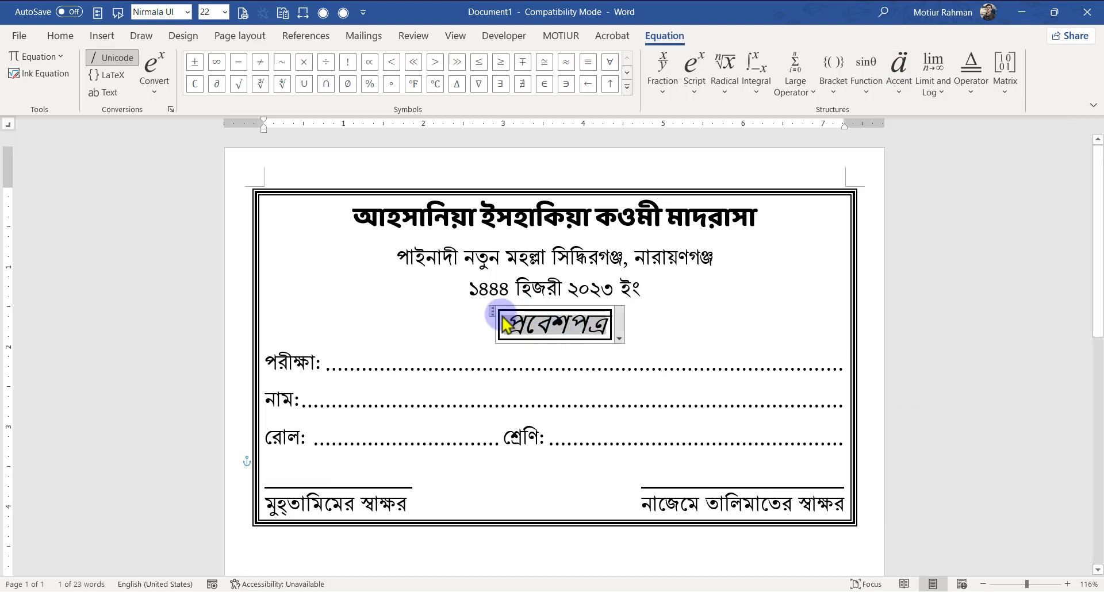
Step: Convert the boxed প্রবেশপত্র equation to normal text and set its font to Nikosh
drag(505, 325, 587, 332)
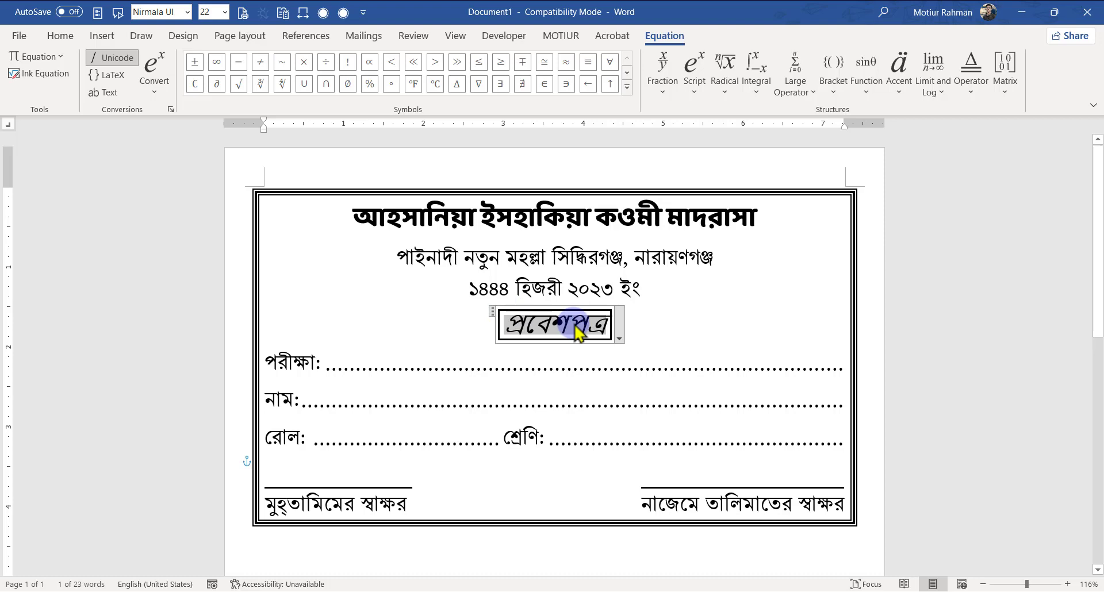
click(120, 95)
click(188, 12)
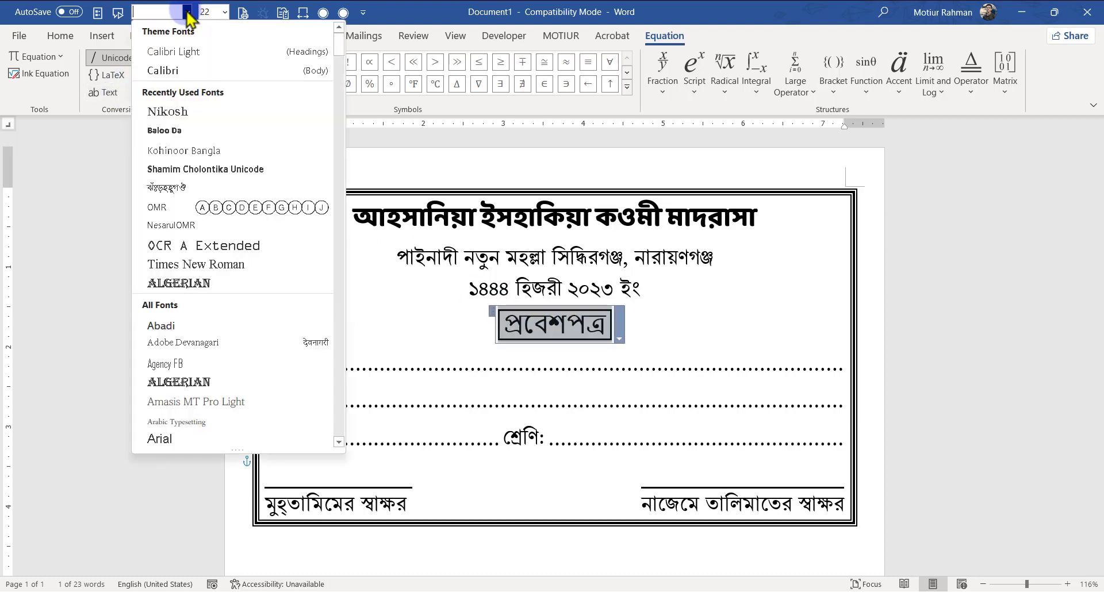
click(183, 112)
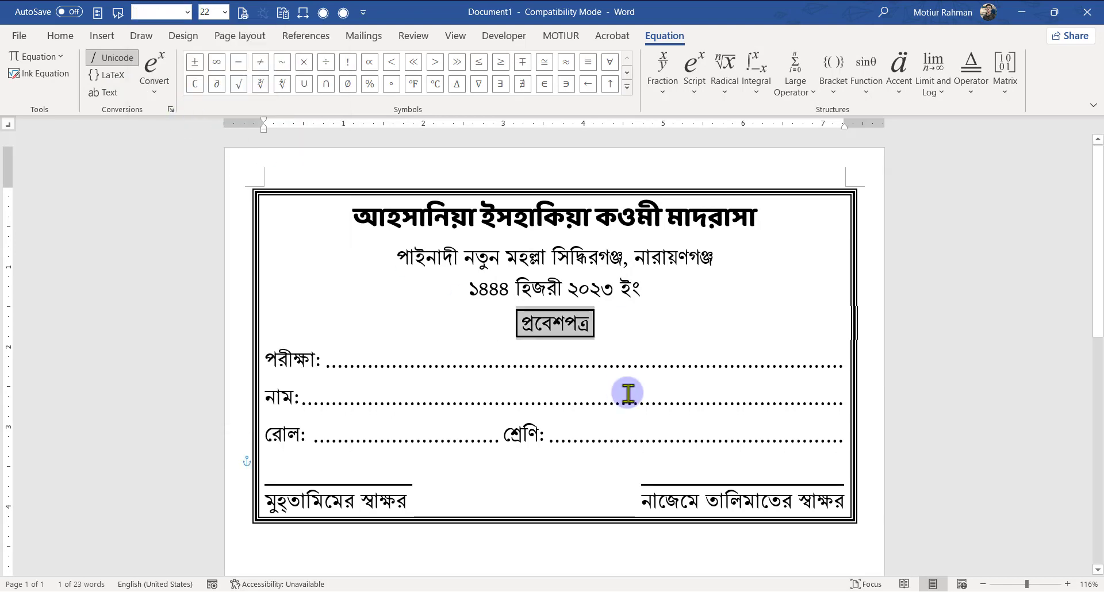
Step: Select the whole boxed প্রবেশপত্র equation and shade it grey
click(528, 325)
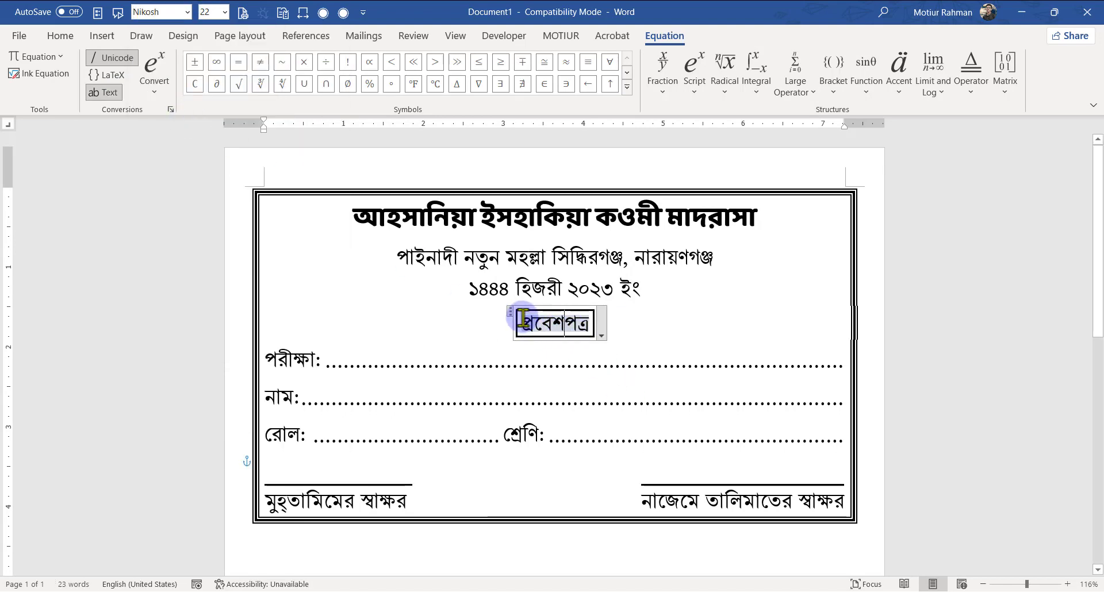
mouse_move(524, 320)
mouse_down()
mouse_move(571, 325)
mouse_move(513, 316)
mouse_up()
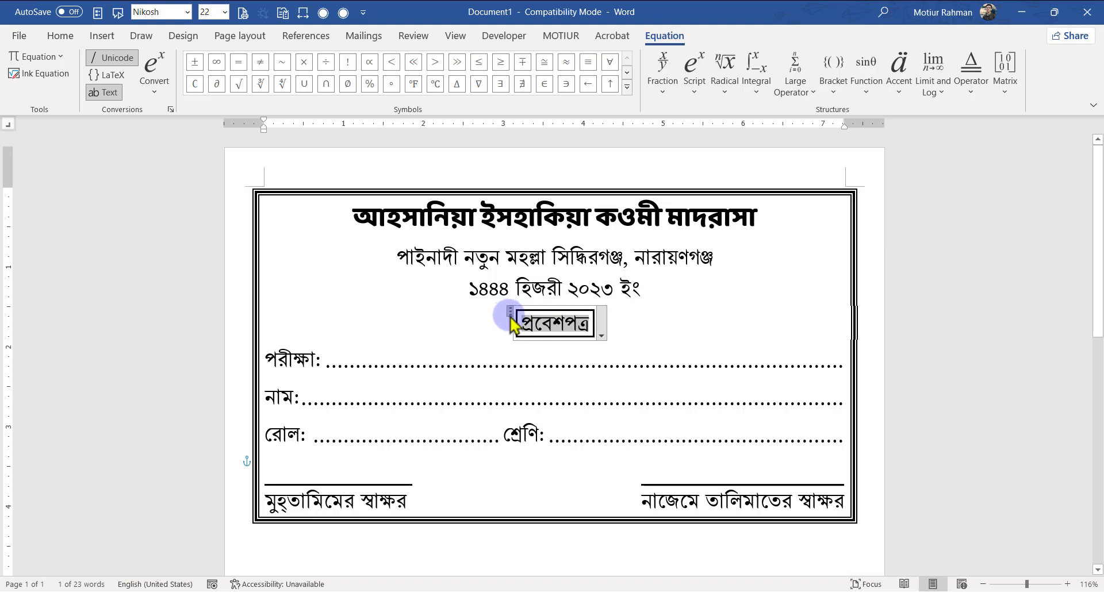
click(510, 315)
click(509, 313)
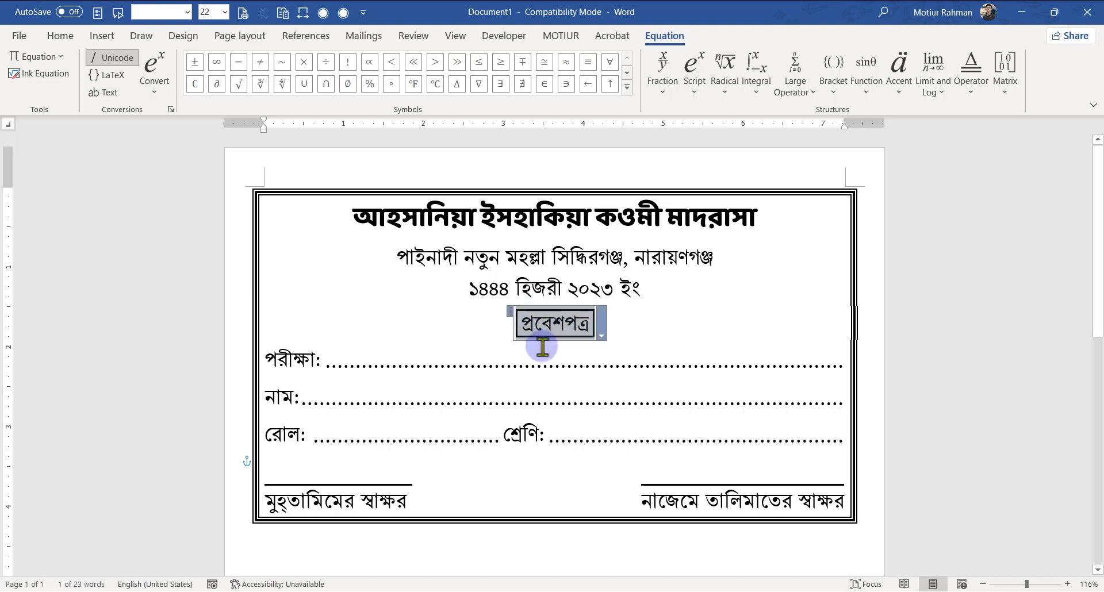
click(60, 37)
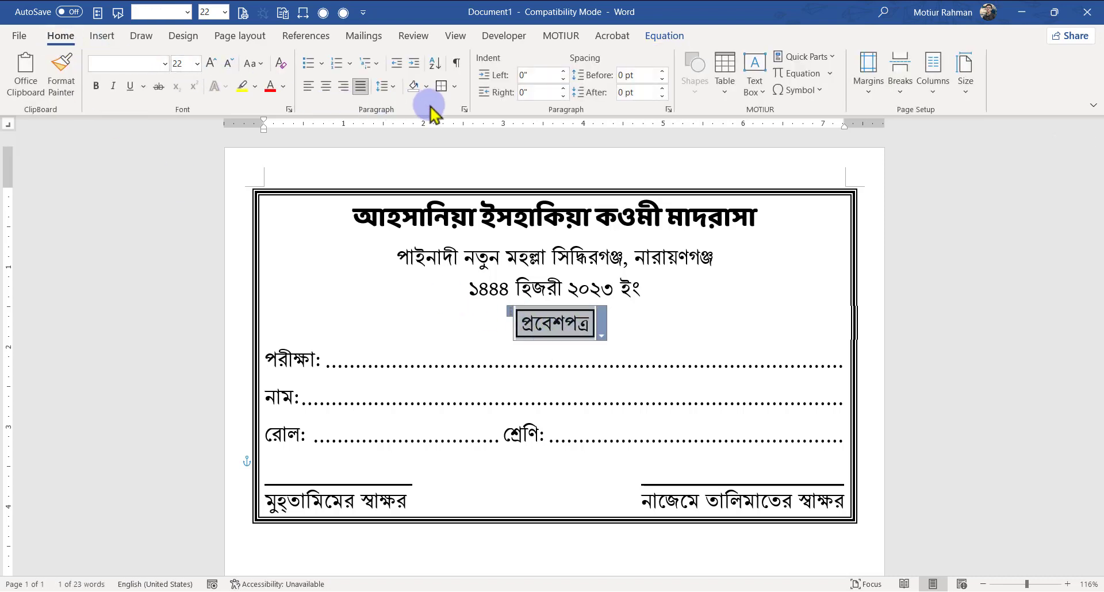
click(426, 87)
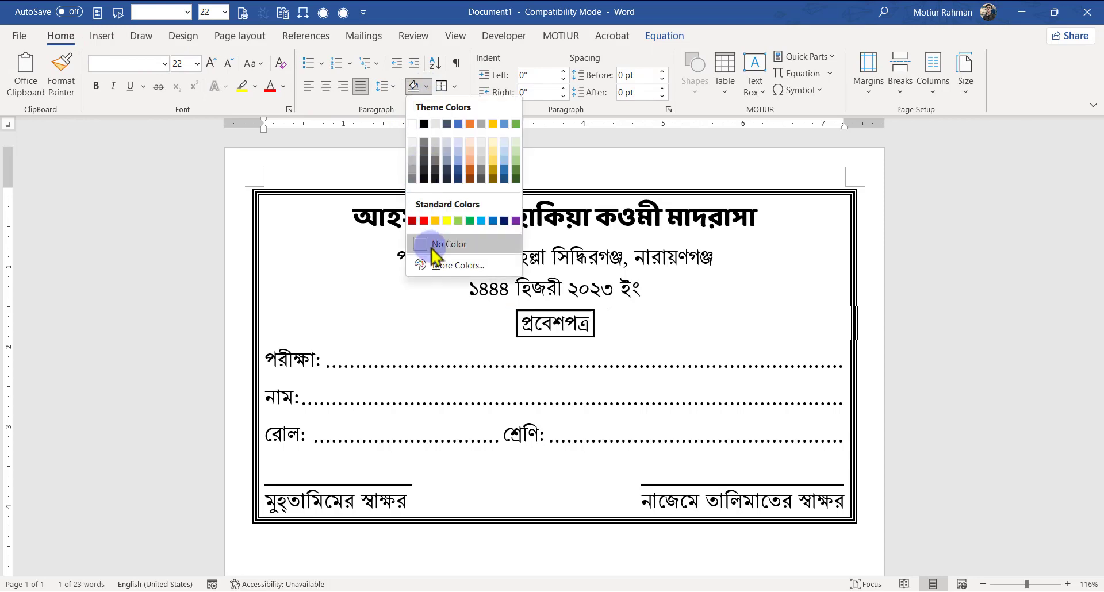
click(412, 170)
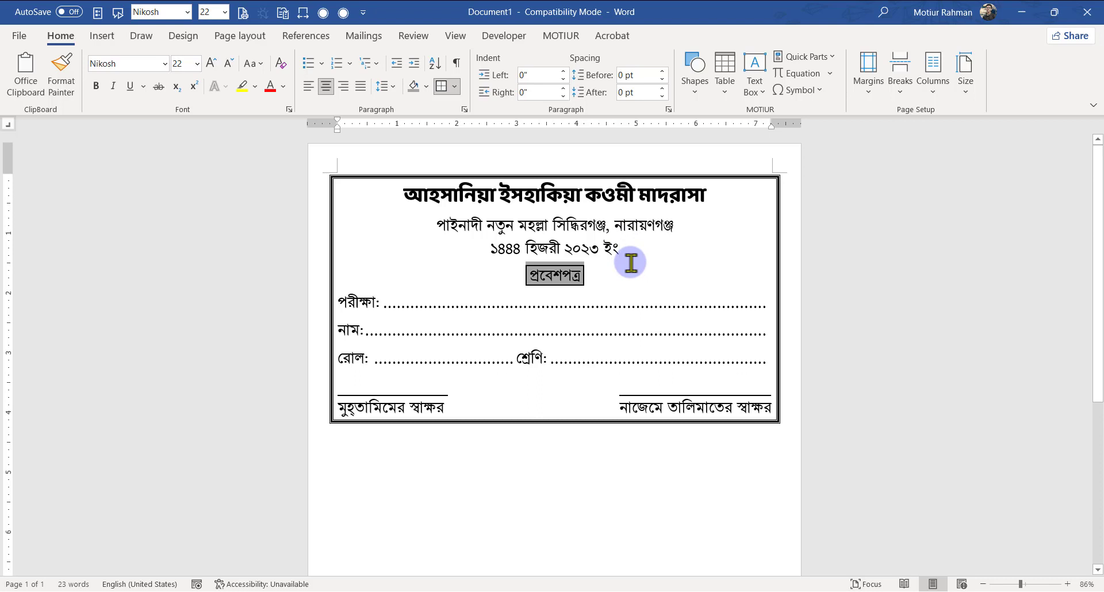
drag(645, 253, 378, 199)
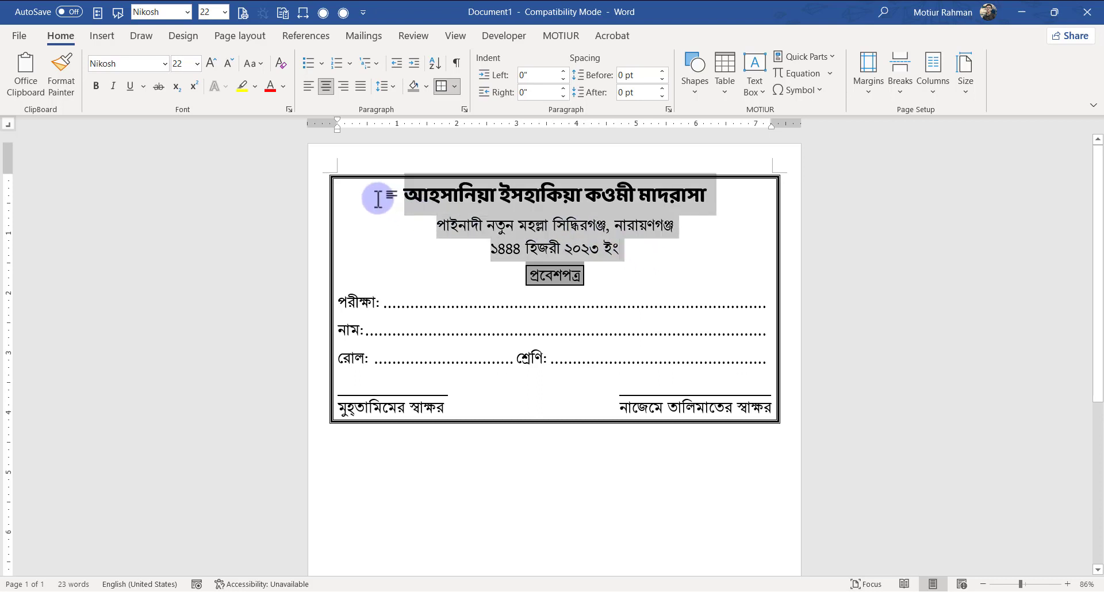
drag(631, 265, 420, 225)
drag(395, 189, 645, 262)
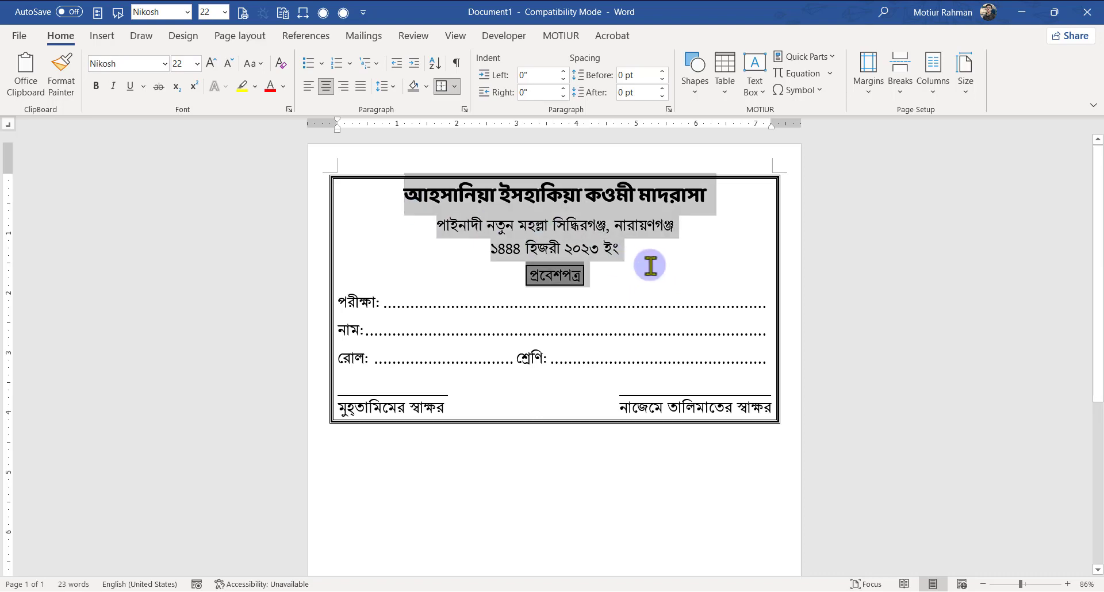
Step: Examine the exam rules on the second page of the প্রবেশপত্র document and return to Document1
mouse_move(604, 5)
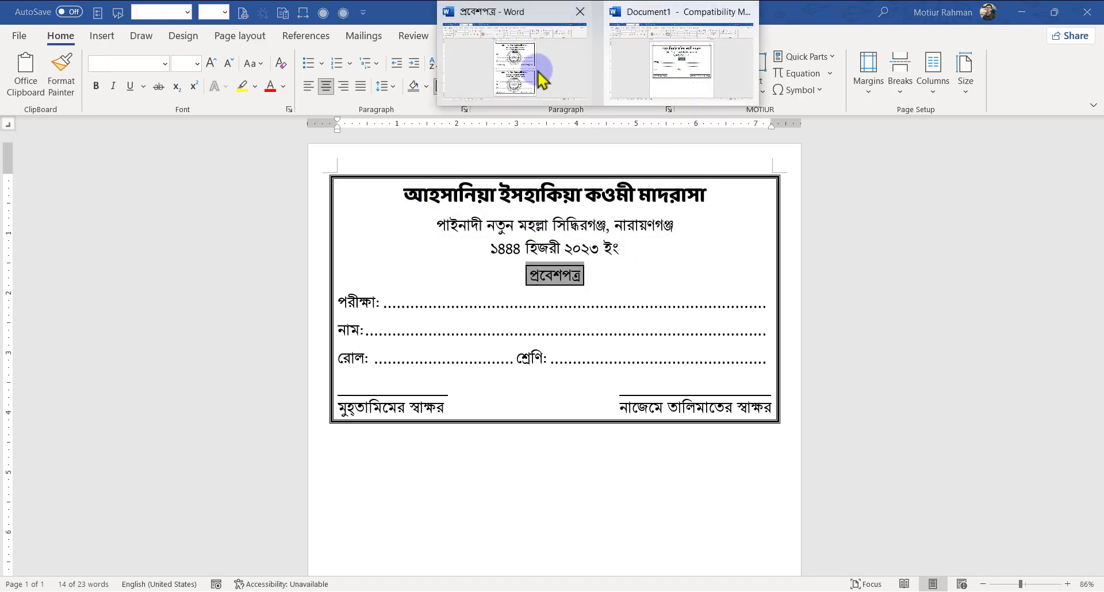
click(540, 78)
scroll(580, 419, down, 5)
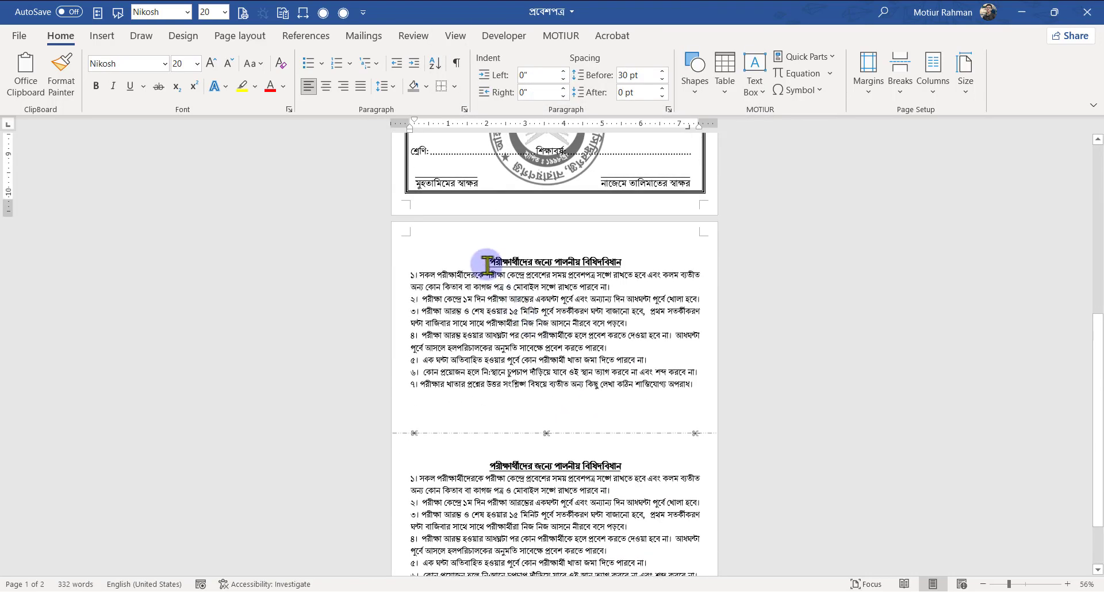
drag(487, 262, 682, 380)
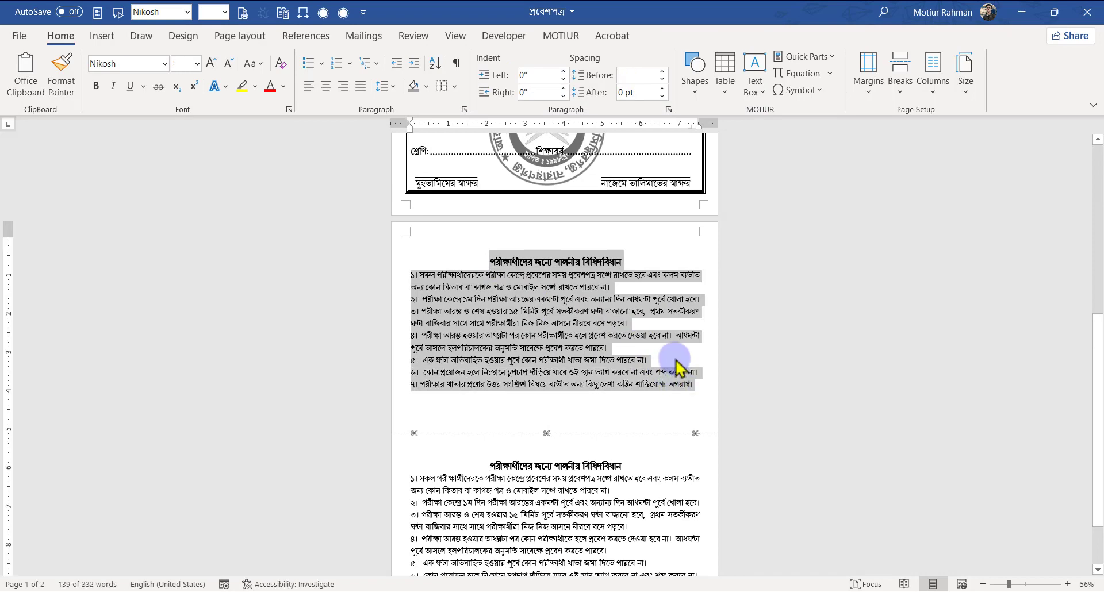
click(598, 0)
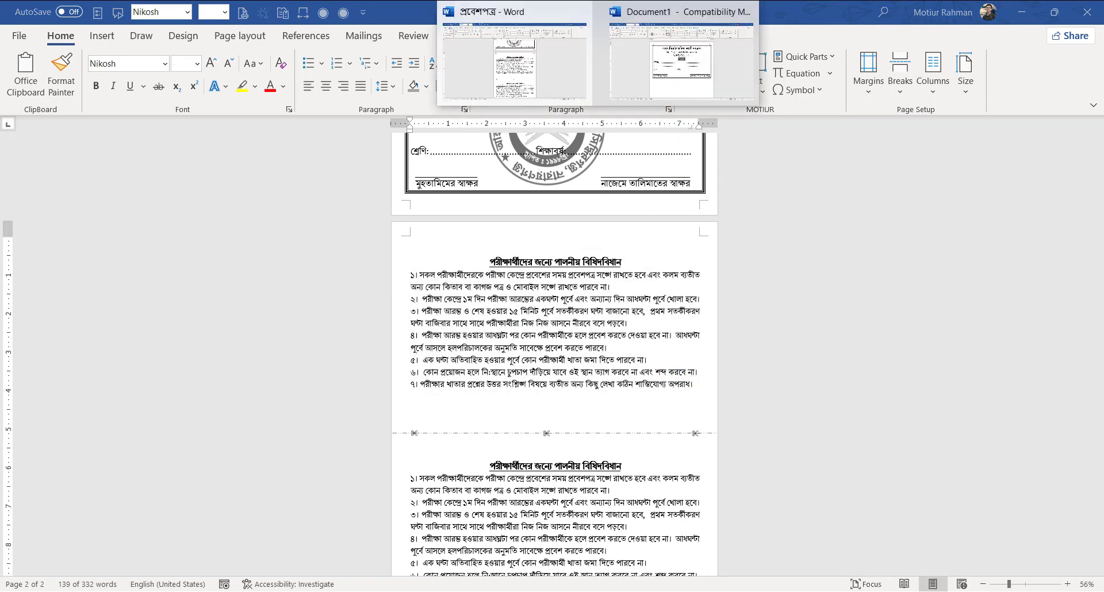
click(685, 94)
Step: Copy the complete bordered admit card, from the madrasa name to the signature labels, and place the cursor below it
click(363, 453)
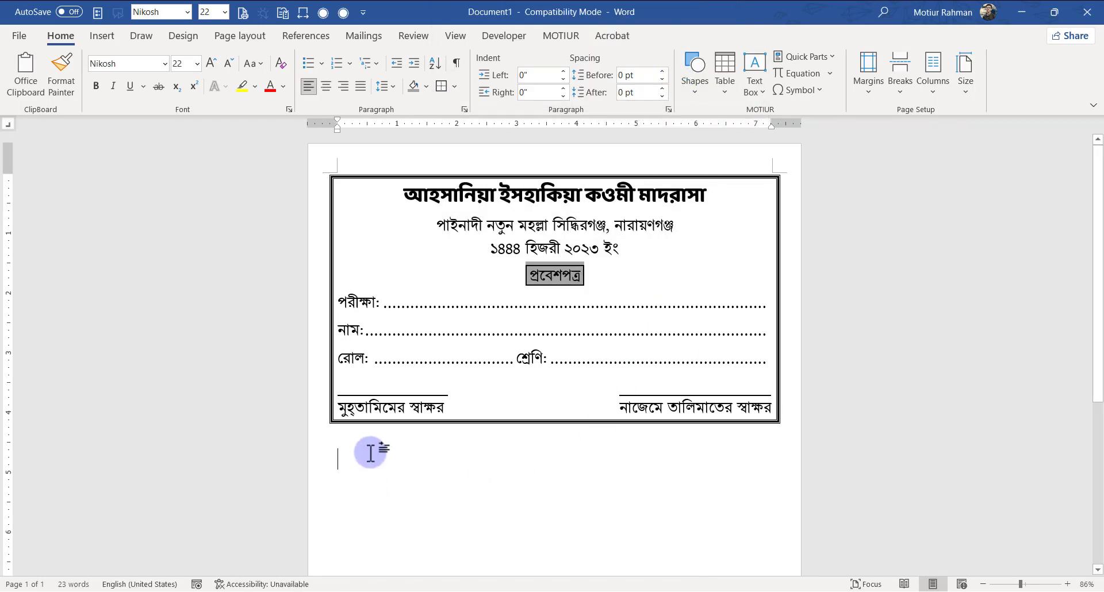
scroll(500, 414, down, 2)
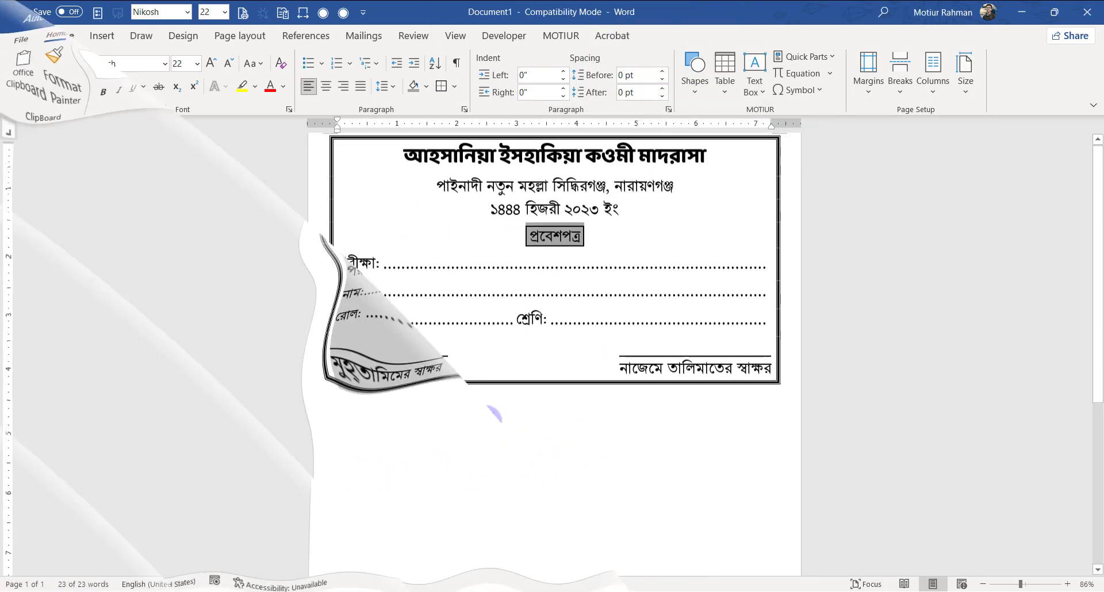
right_click(437, 170)
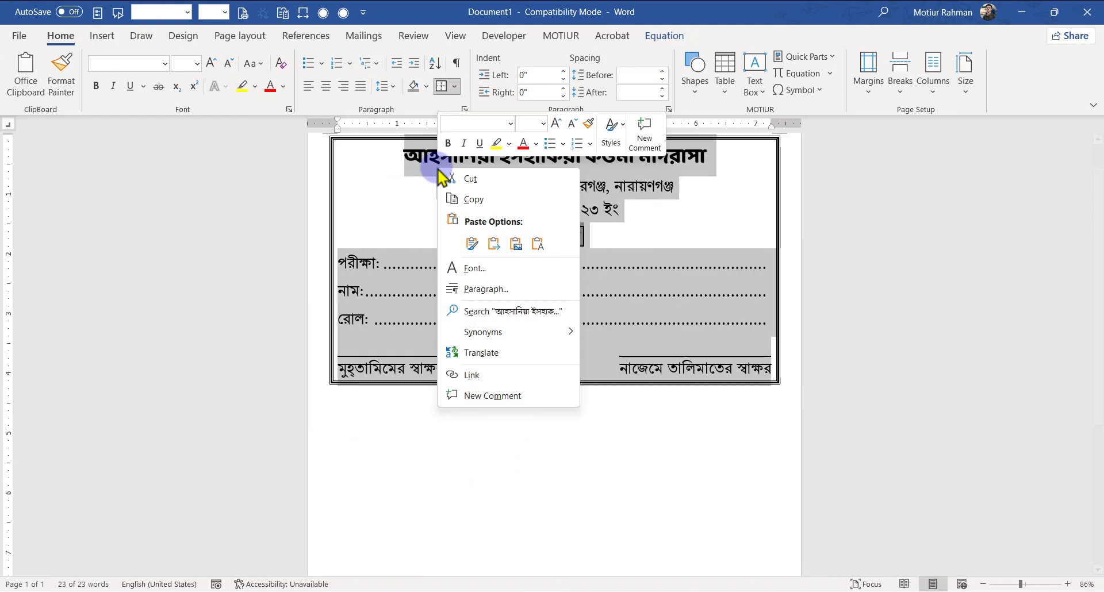
click(506, 201)
click(348, 419)
scroll(352, 406, down, 1)
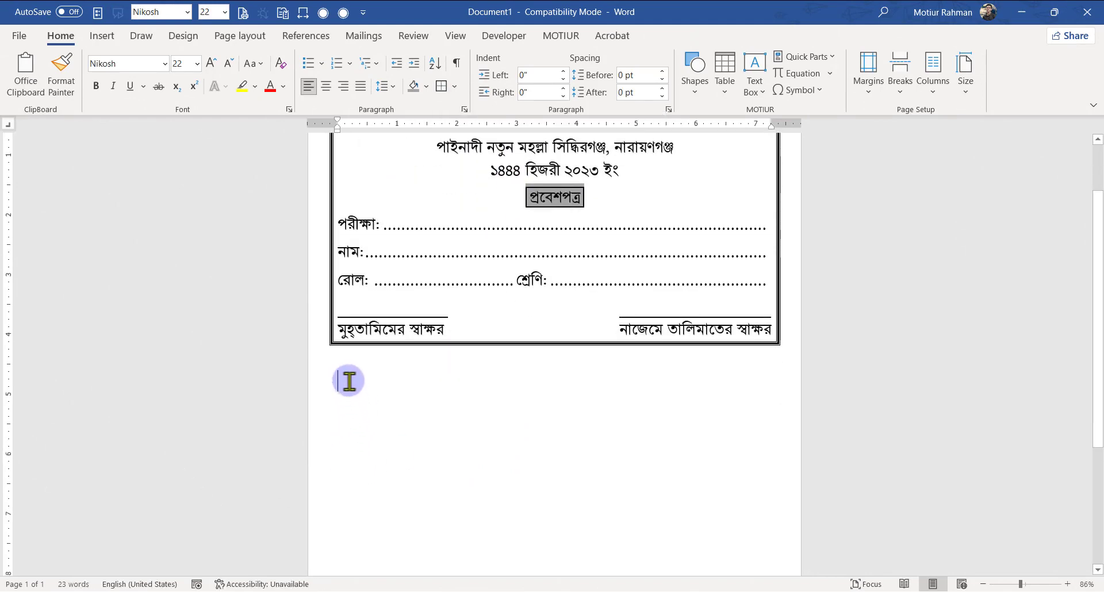
Step: Show the formatting marks and paste the copied admit card below the first, leaving one empty paragraph between them
click(456, 63)
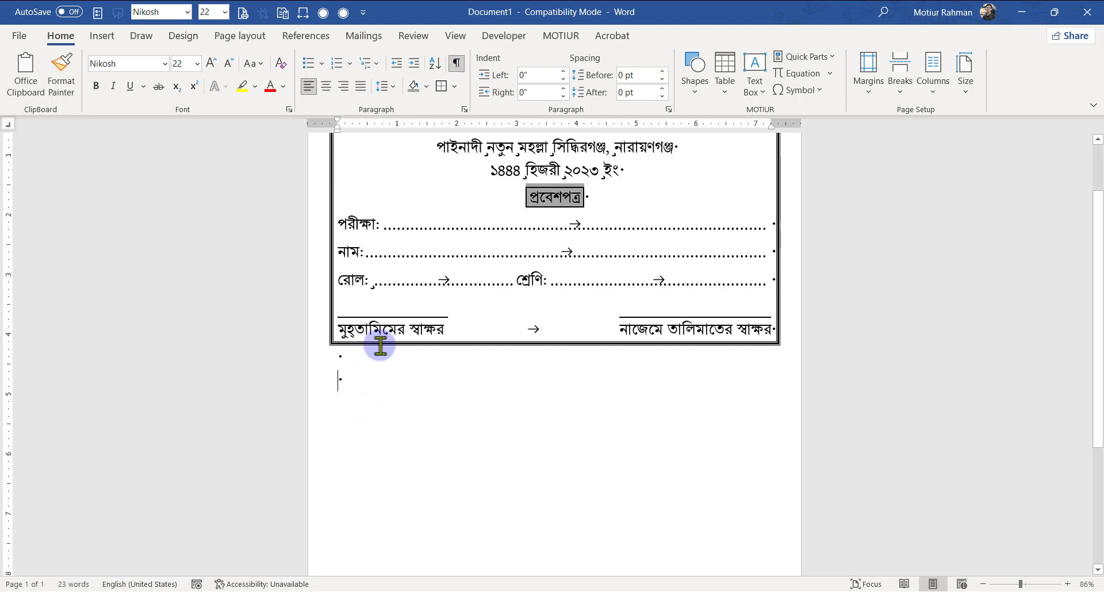
click(360, 382)
scroll(359, 383, down, 1)
scroll(359, 383, down, 2)
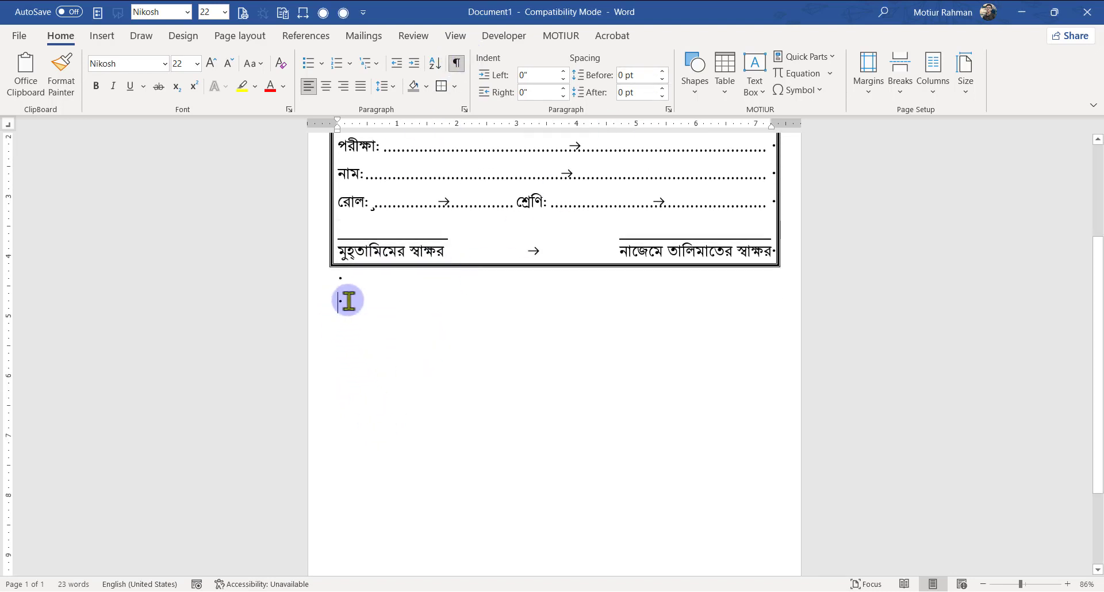
key(ctrl+v)
scroll(592, 385, down, 3)
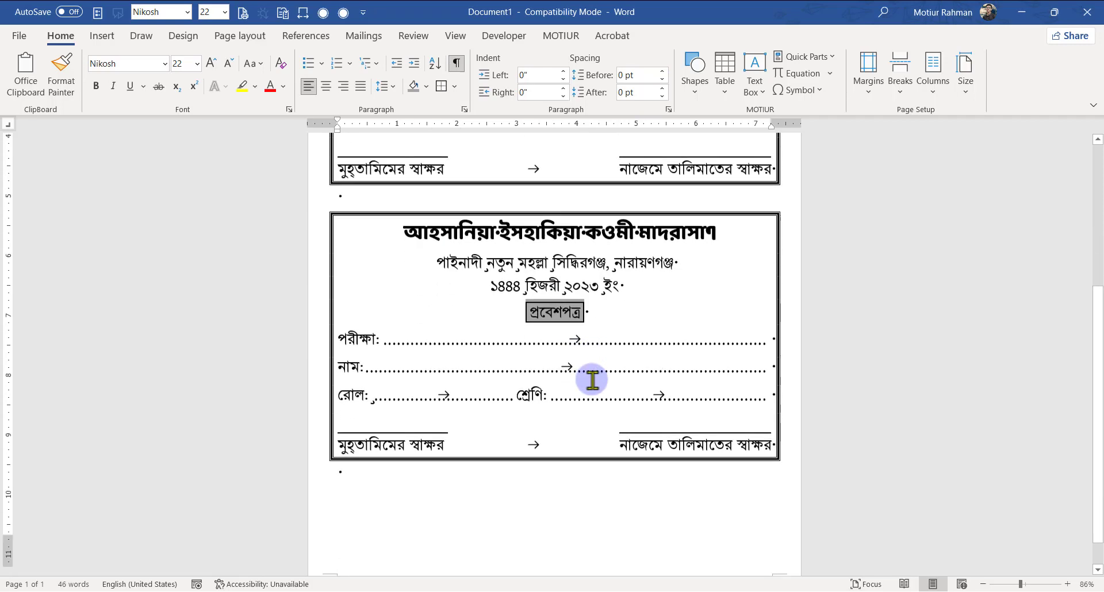
ctrl+scroll(592, 377, down, 3)
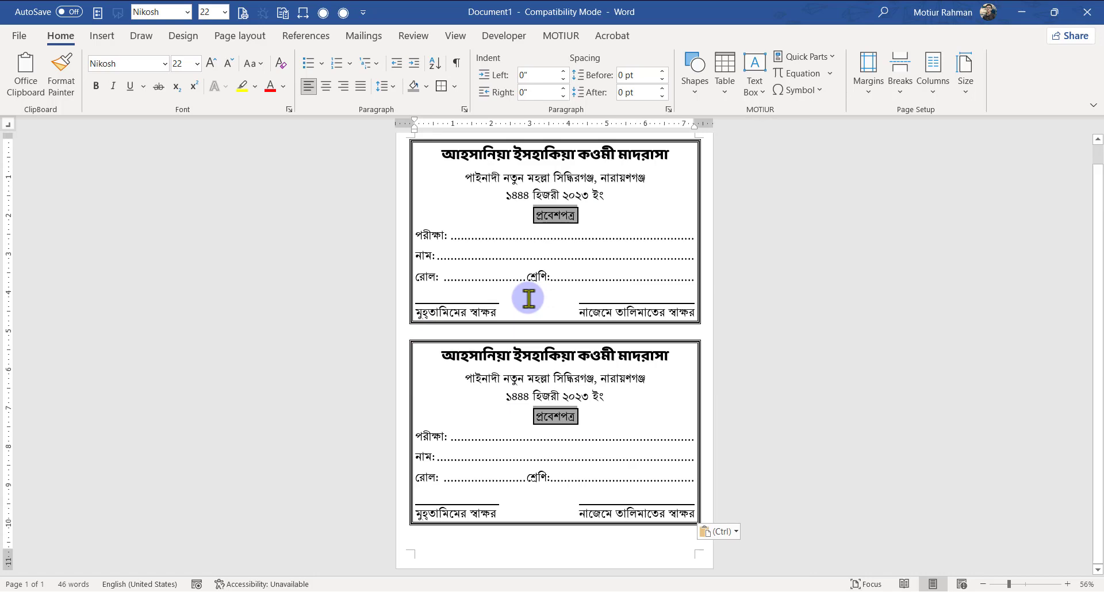
Step: Increase the spacing before the empty paragraph that separates the two admit cards
click(663, 73)
click(663, 72)
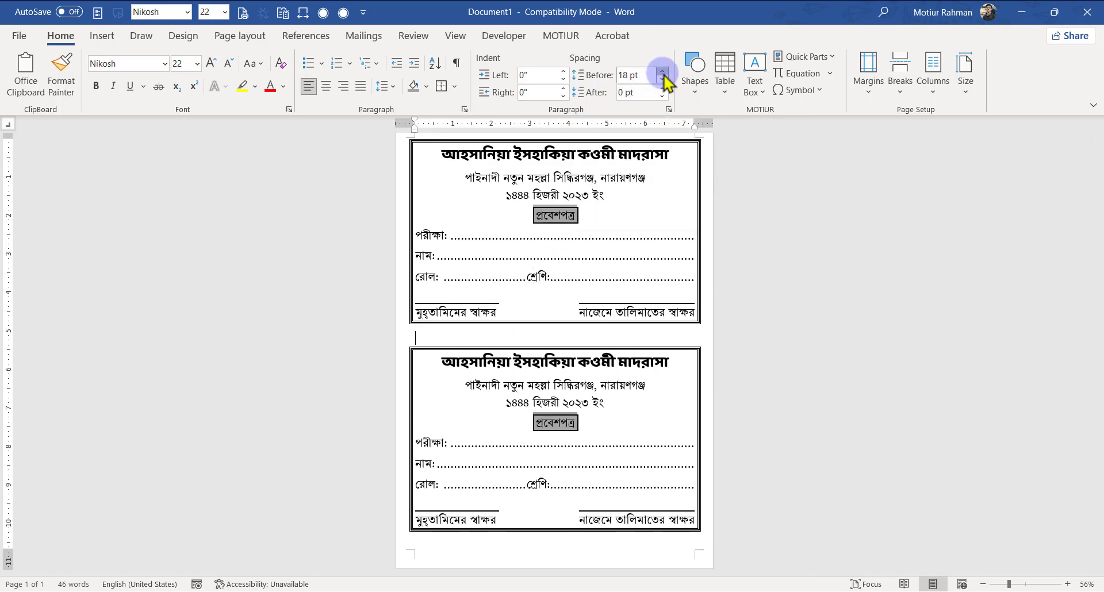
click(663, 72)
click(663, 72)
click(663, 73)
click(663, 72)
click(663, 72)
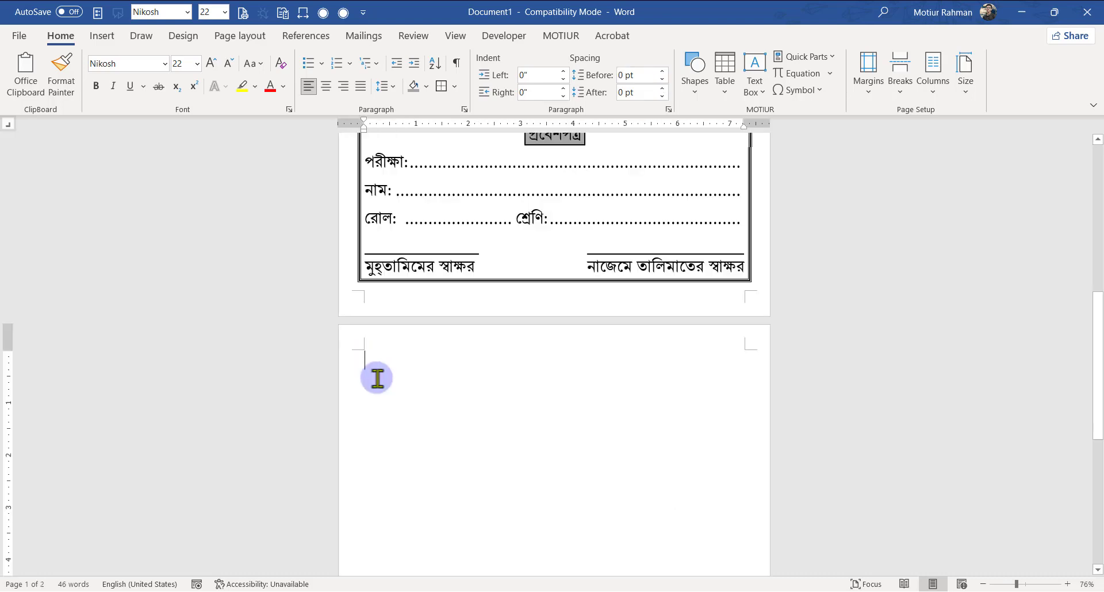
Step: Copy the পরীক্ষার্থীদের জন্যে পালনীয় বিধিবিধান heading and its seven rules from the প্রবেশপত্র document onto the second page of Document1
scroll(378, 377, down, 3)
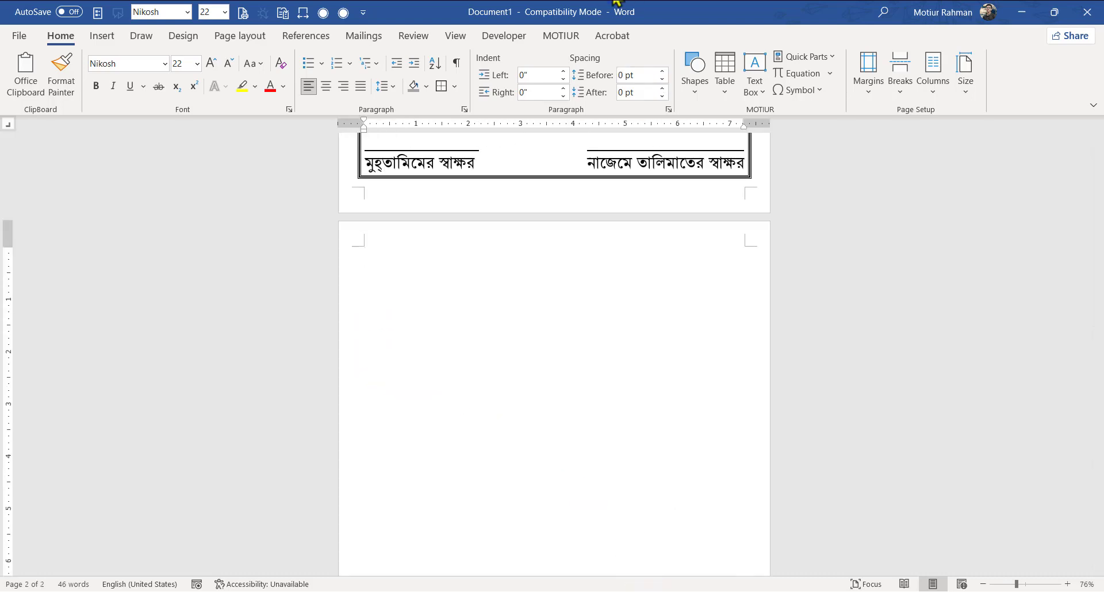
mouse_move(617, 6)
click(523, 98)
scroll(501, 479, down, 3)
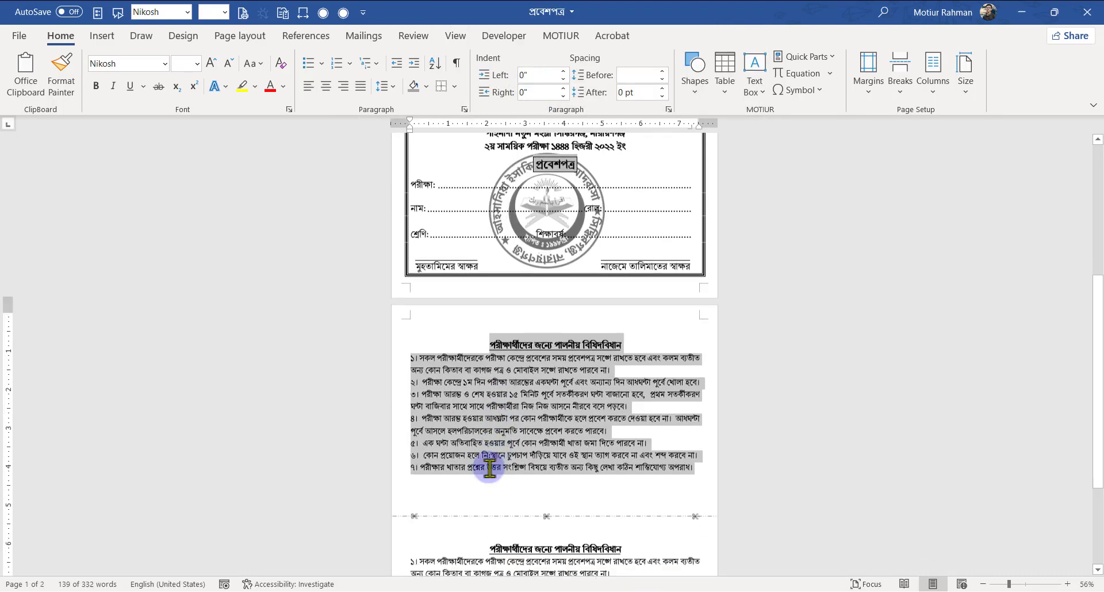
drag(490, 335, 696, 458)
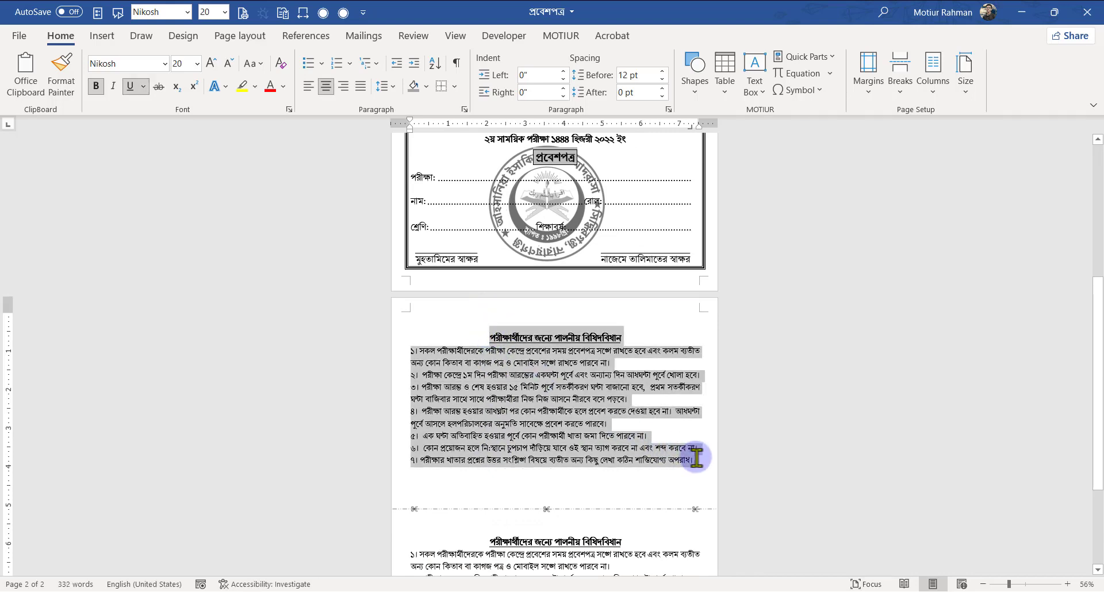
mouse_move(661, 6)
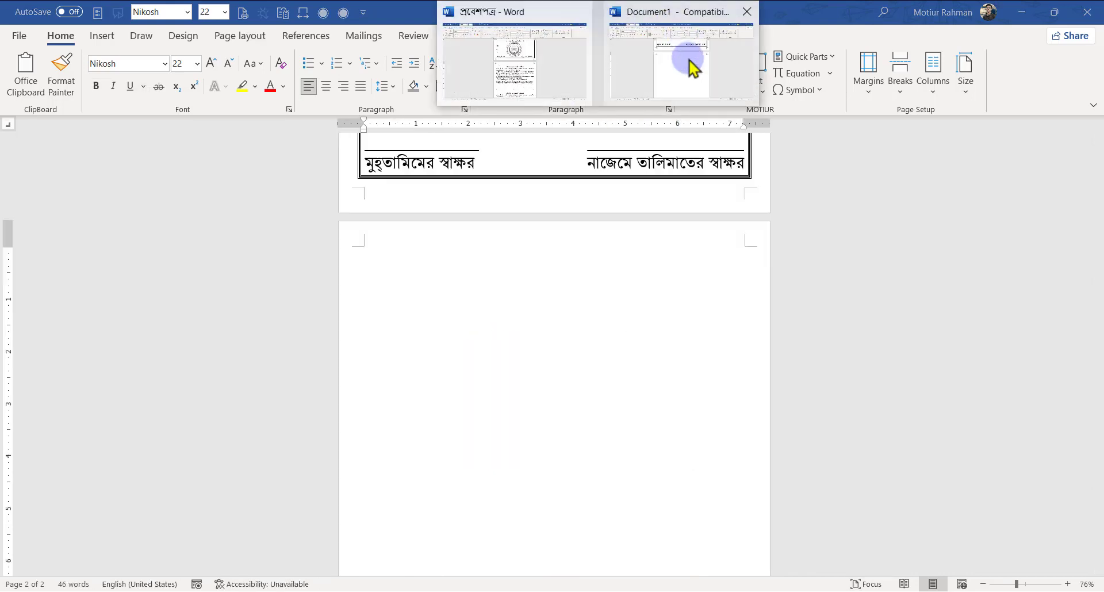
click(692, 66)
key(ctrl+v)
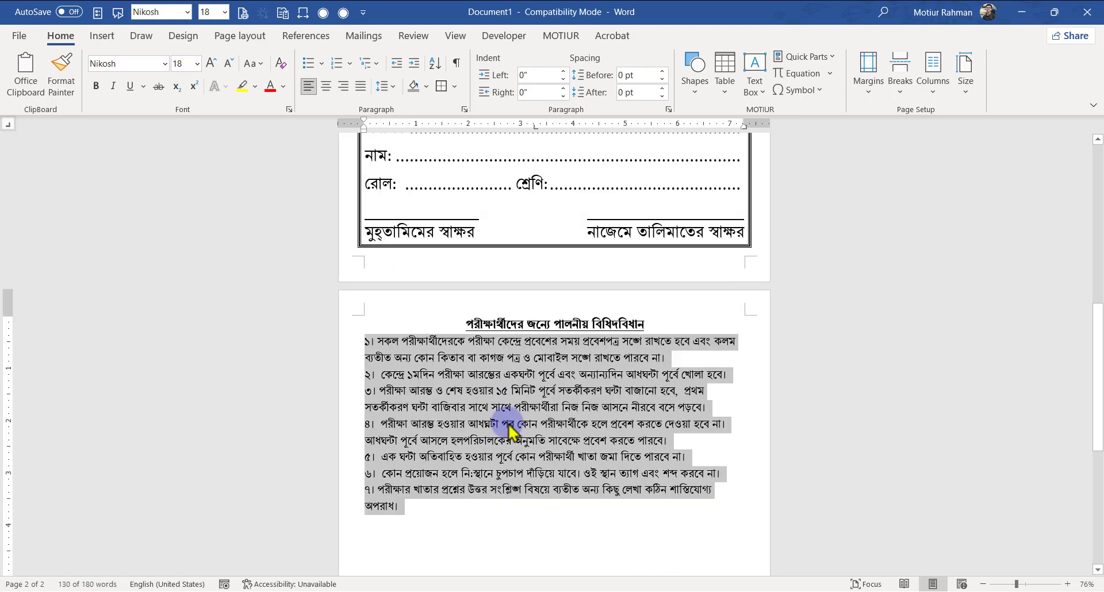
Step: Justify the seven numbered exam rules on the second page
key(ctrl+j)
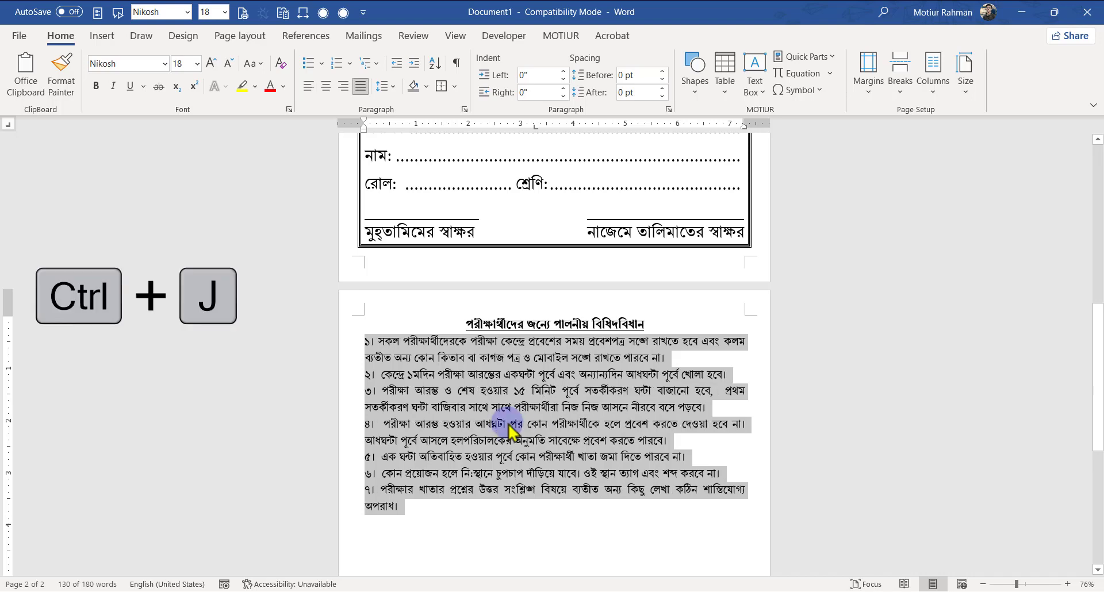
scroll(565, 457, up, 2)
click(566, 469)
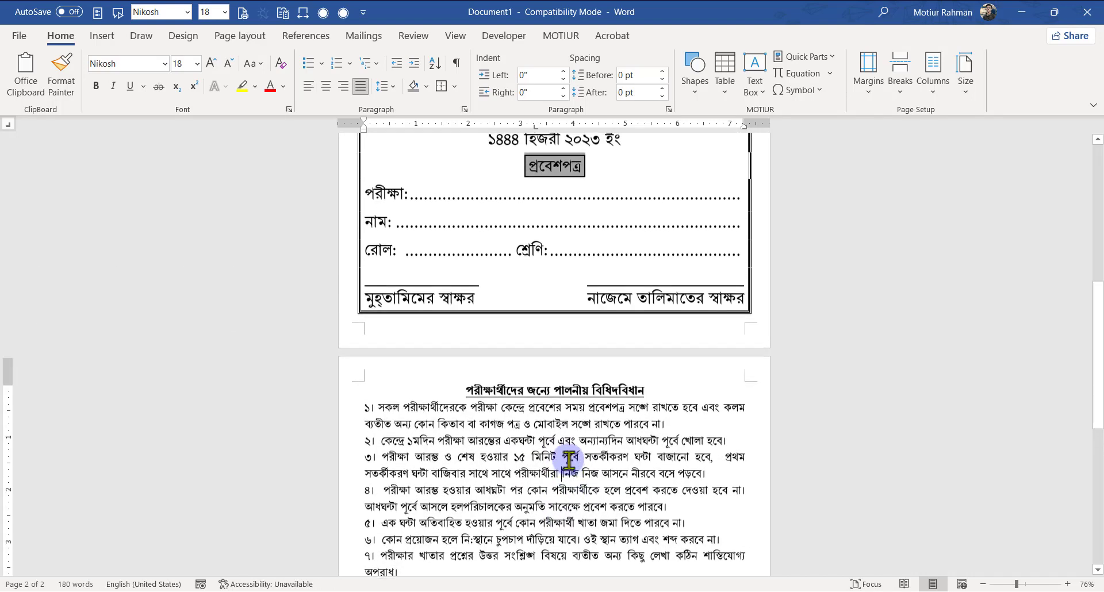
Step: Duplicate the exam rules block, including its heading, directly below the first one on the second page
scroll(568, 460, down, 3)
click(424, 518)
scroll(424, 468, down, 3)
key(ctrl+v)
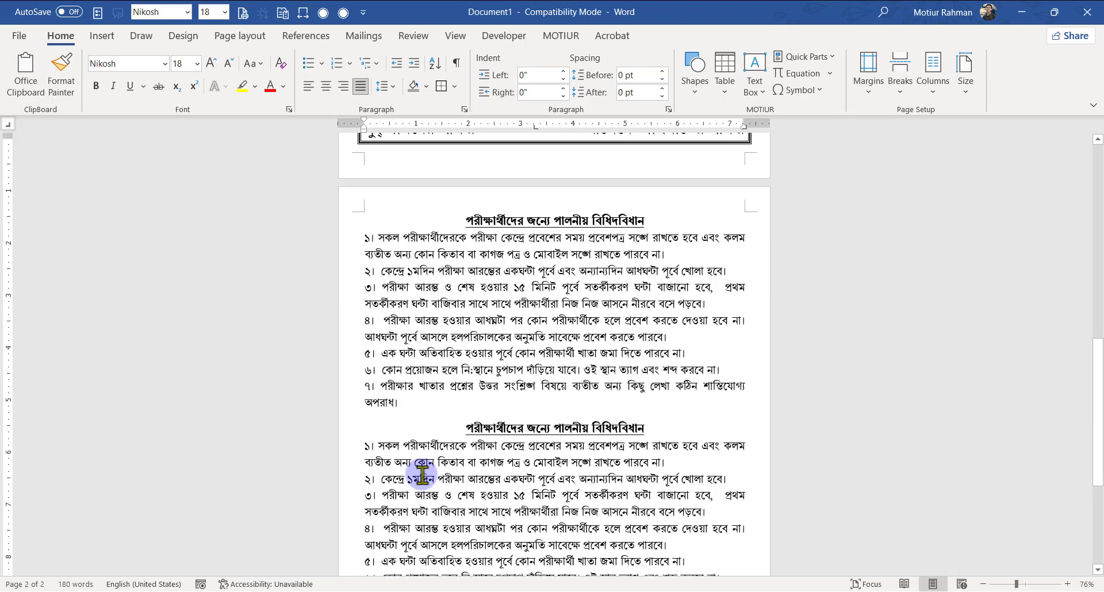
scroll(422, 474, down, 5)
key(ctrl+v)
Step: Set the spacing before the second rules heading to 60 pt and review both pages of the document
click(465, 335)
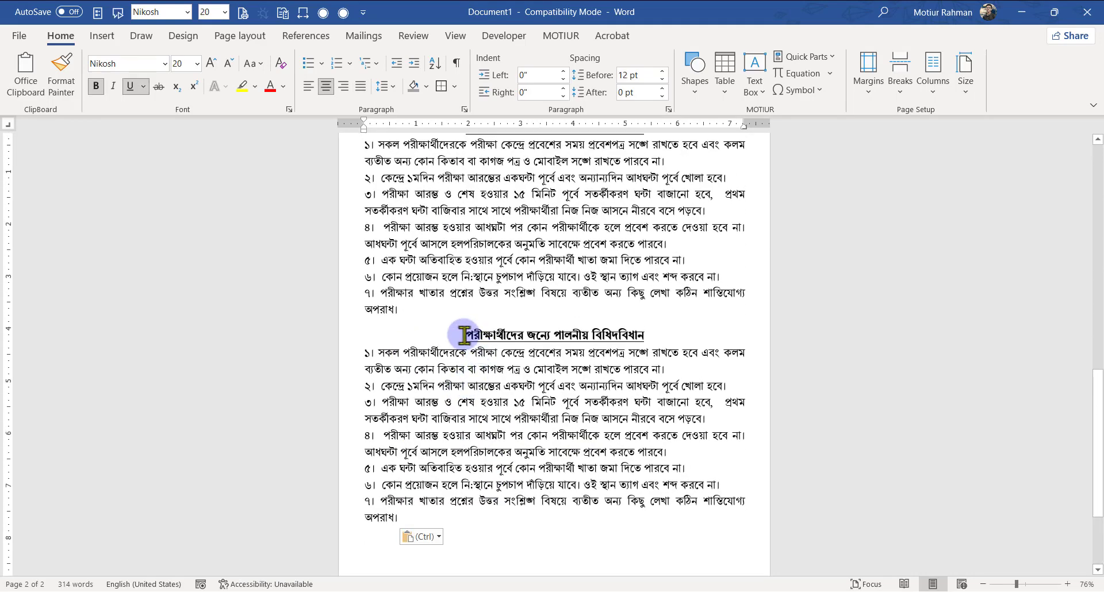
click(662, 72)
click(662, 72)
click(662, 72)
click(662, 72)
click(662, 72)
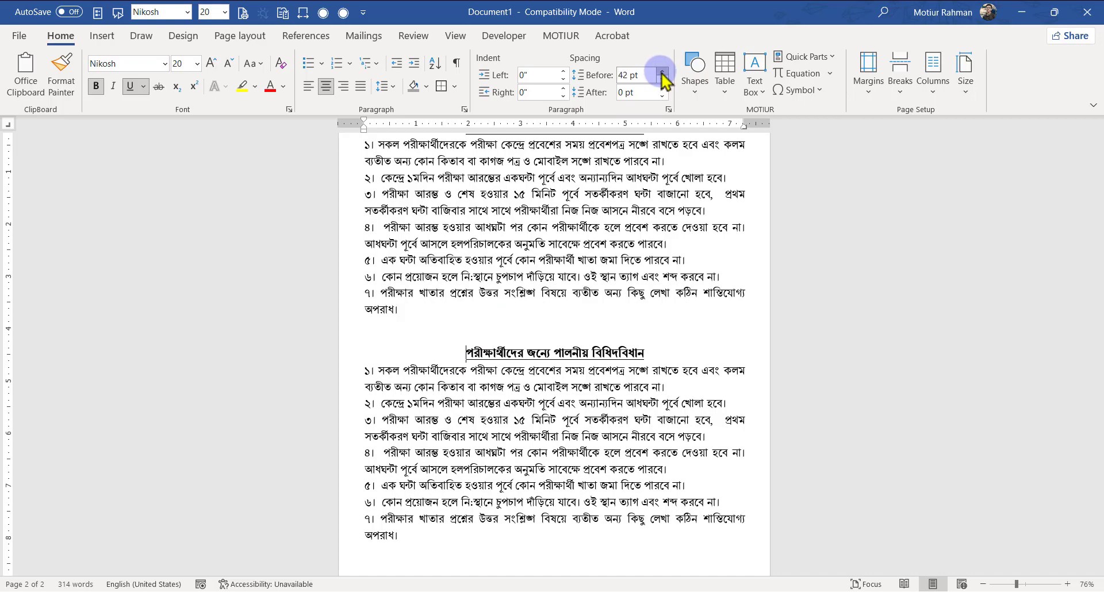
click(662, 72)
click(662, 72)
click(662, 72)
scroll(469, 468, down, 4)
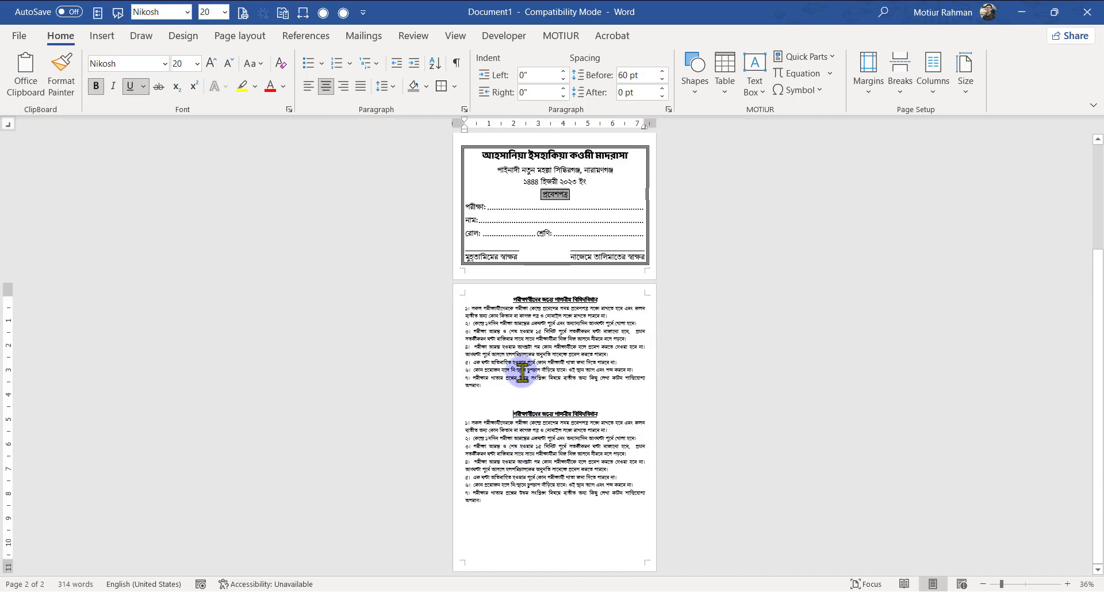
scroll(522, 372, up, 1)
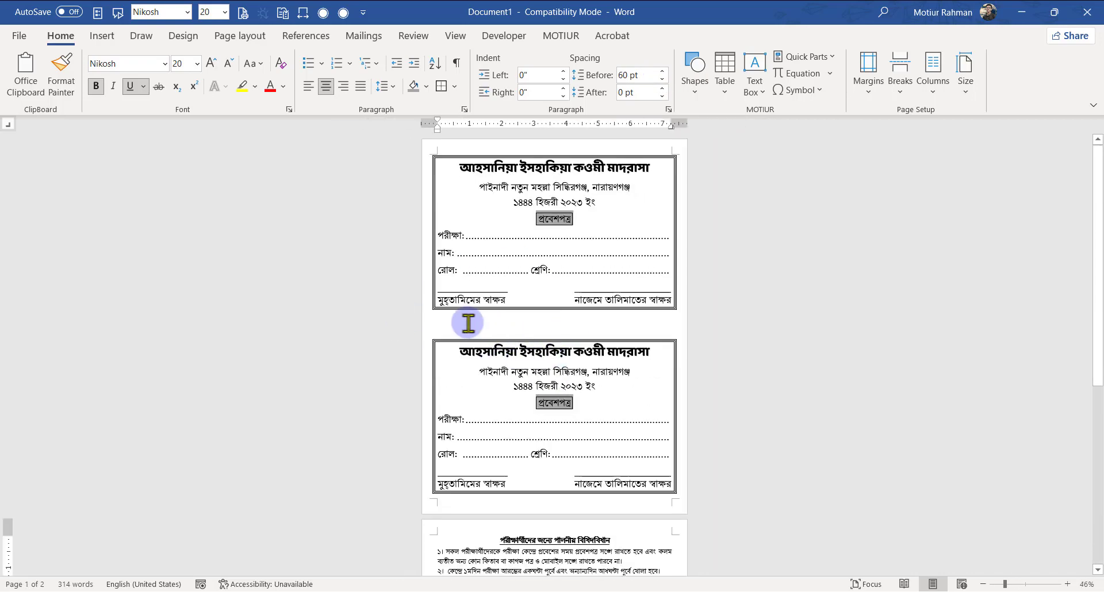
scroll(627, 333, up, 1)
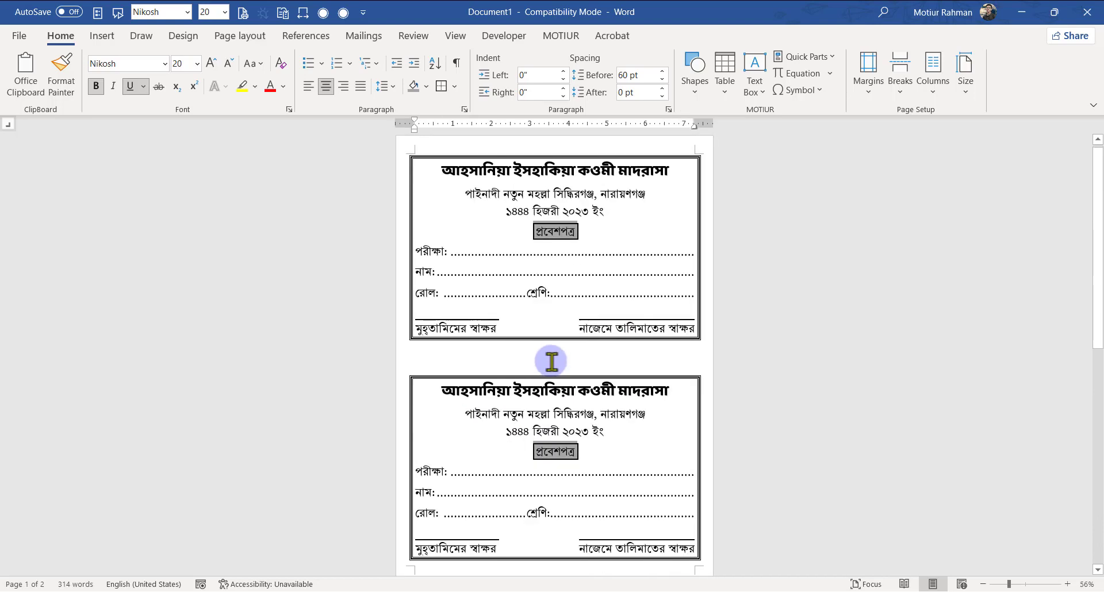
Step: Review the two bordered admit cards on the first page and the gap between them
scroll(413, 375, up, 2)
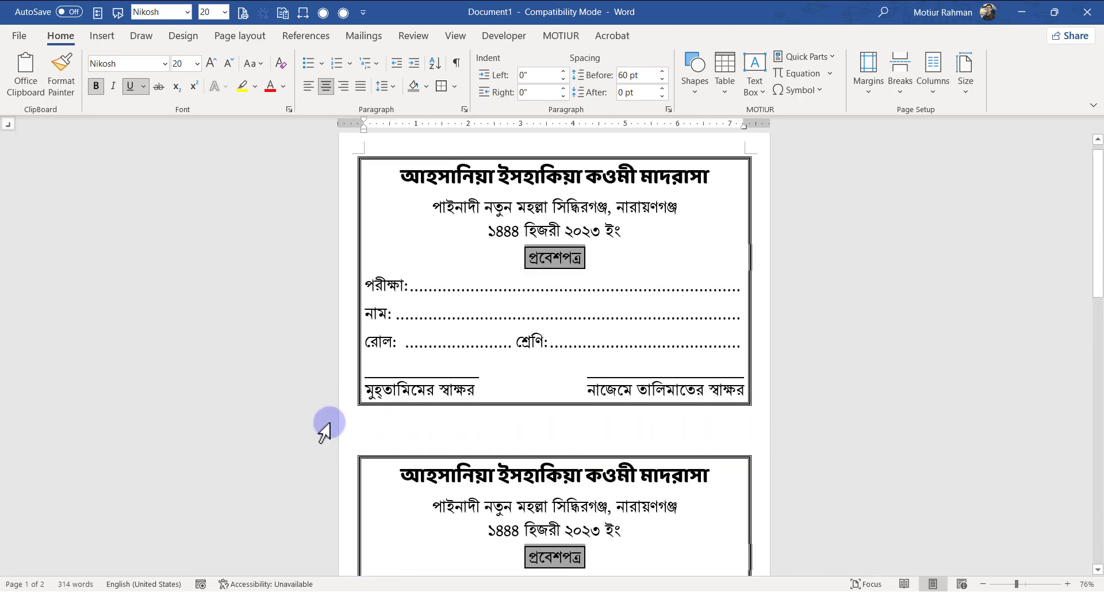
scroll(493, 419, down, 1)
scroll(489, 422, down, 2)
scroll(493, 385, up, 3)
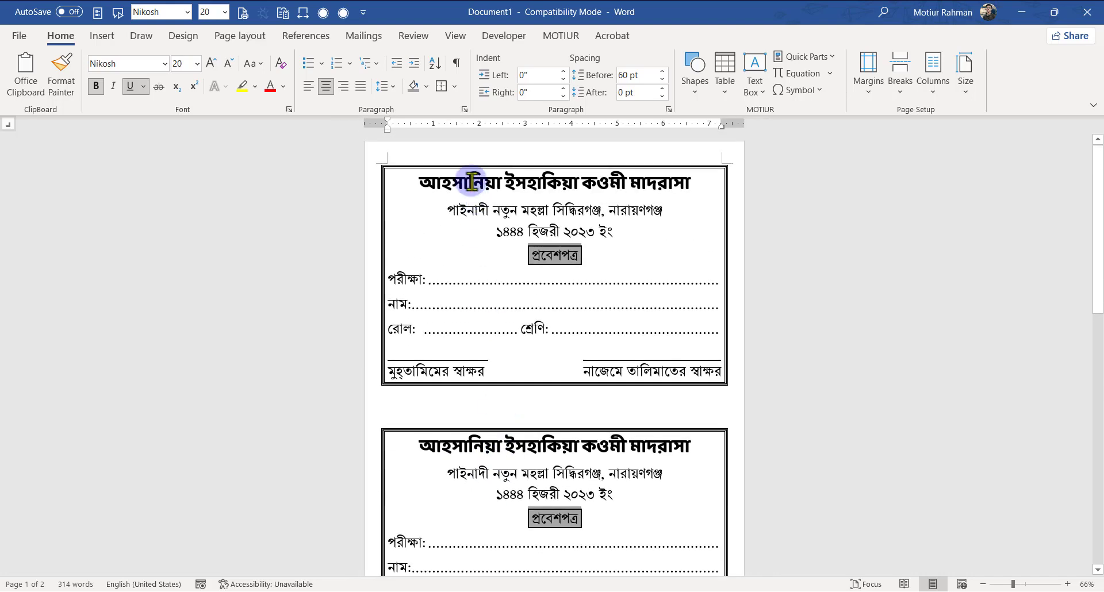
scroll(488, 454, down, 5)
scroll(490, 461, up, 4)
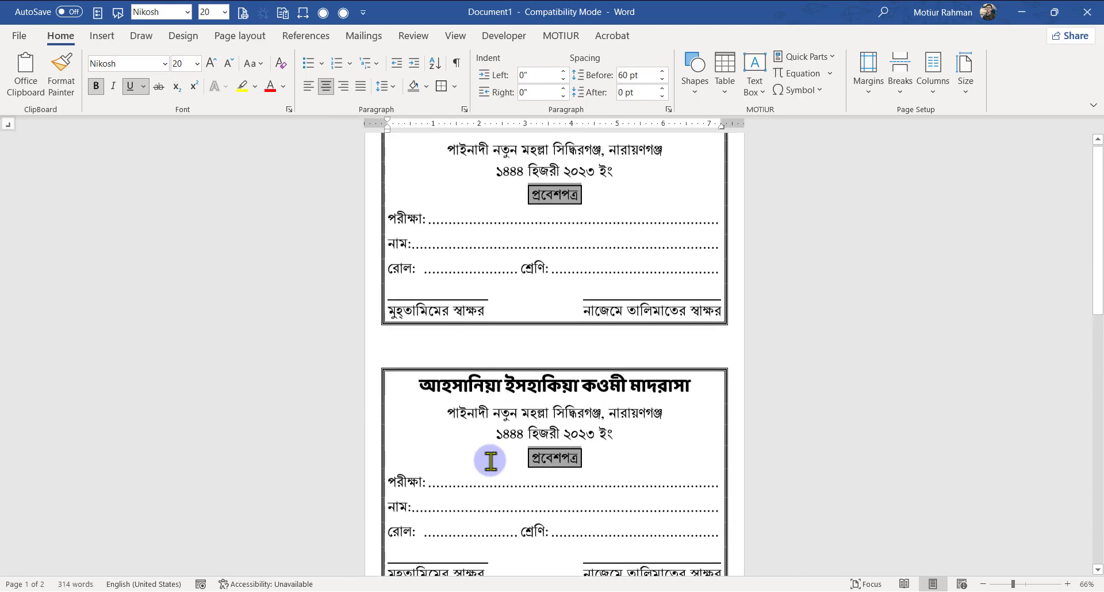
scroll(491, 460, up, 1)
ctrl+scroll(491, 461, up, 1)
Step: Draw a straight horizontal line about 8.33" long across the full page width, in the gap between the two cards
click(397, 444)
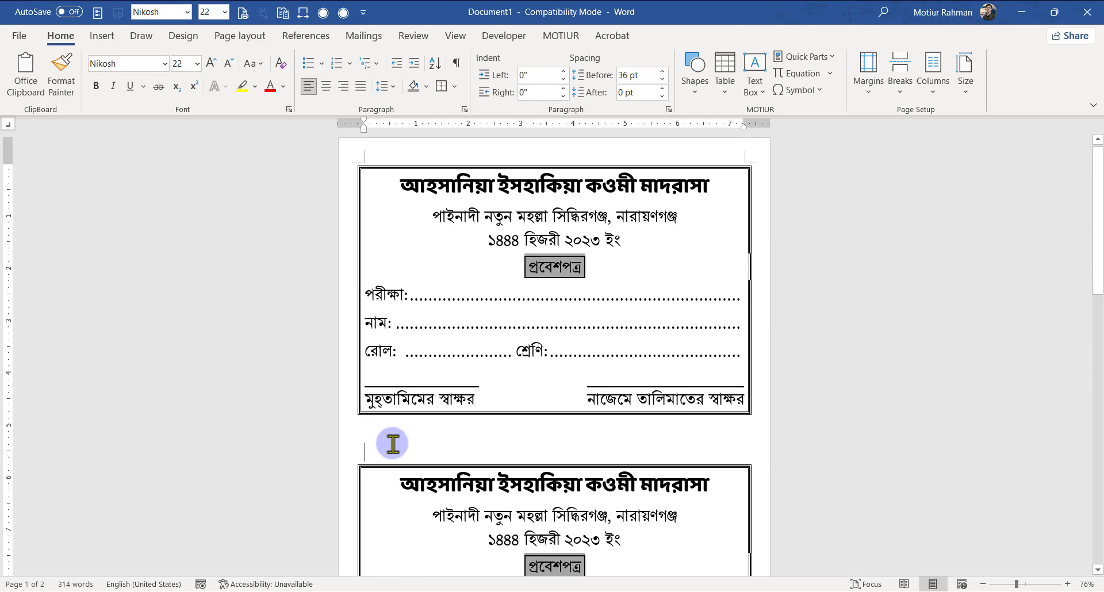
click(695, 72)
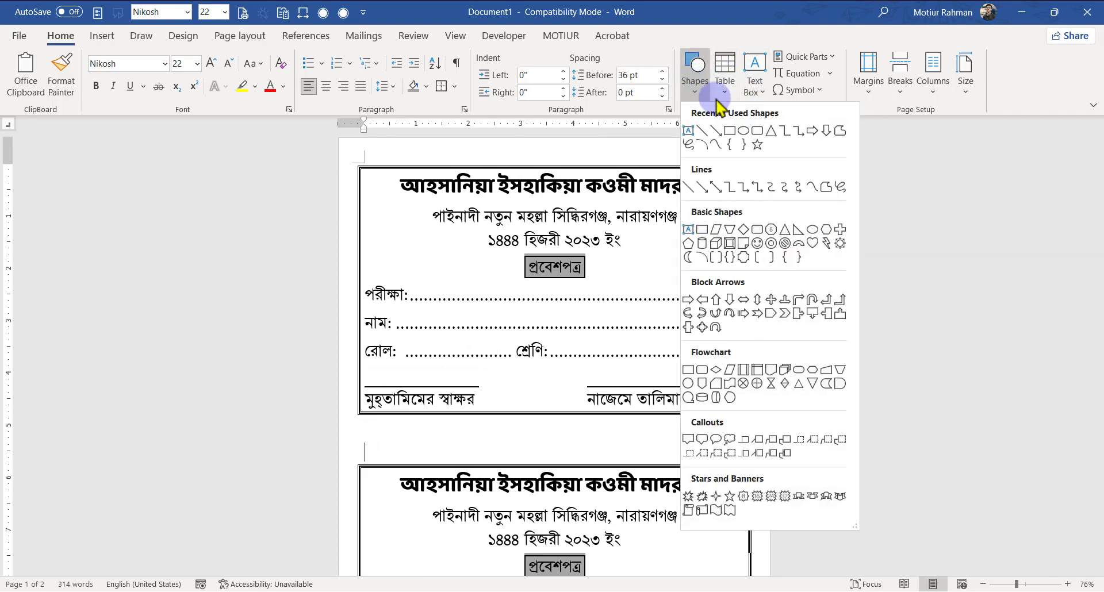
click(705, 168)
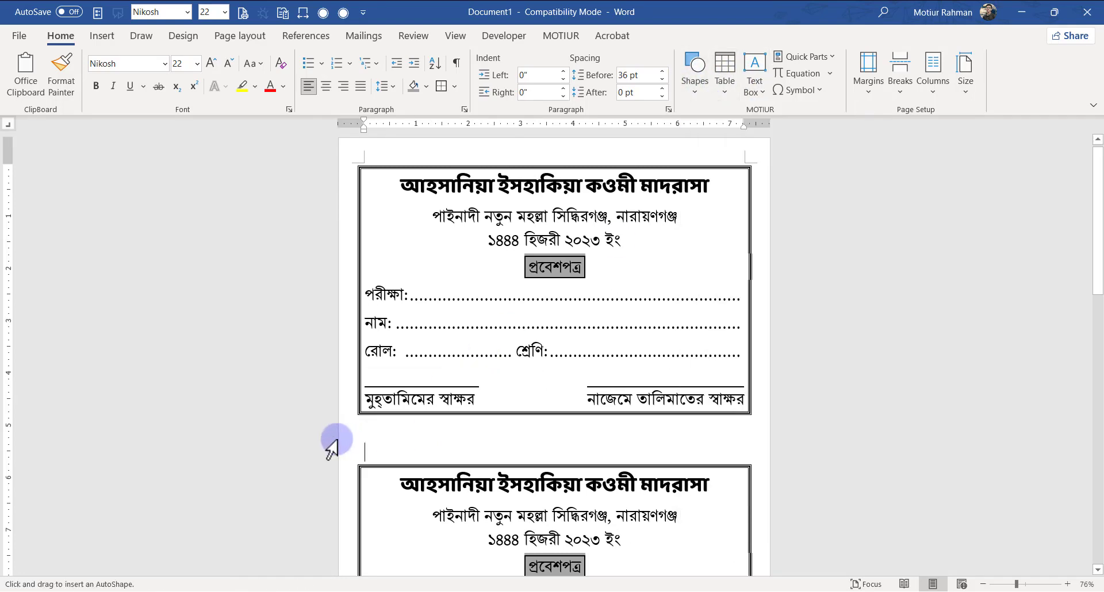
key(ctrl)
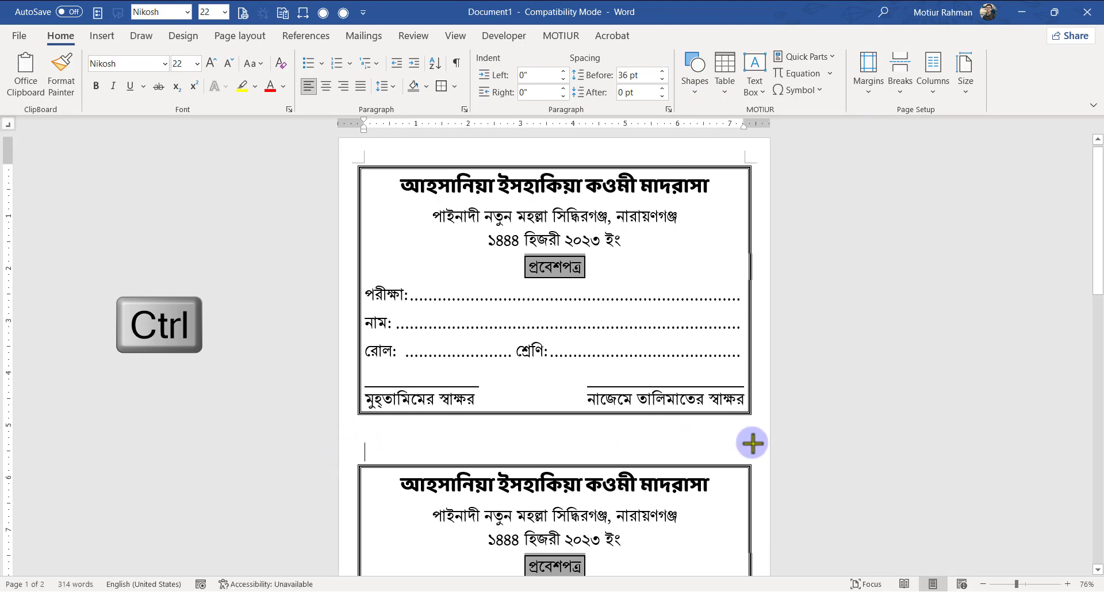
drag(774, 443, 339, 441)
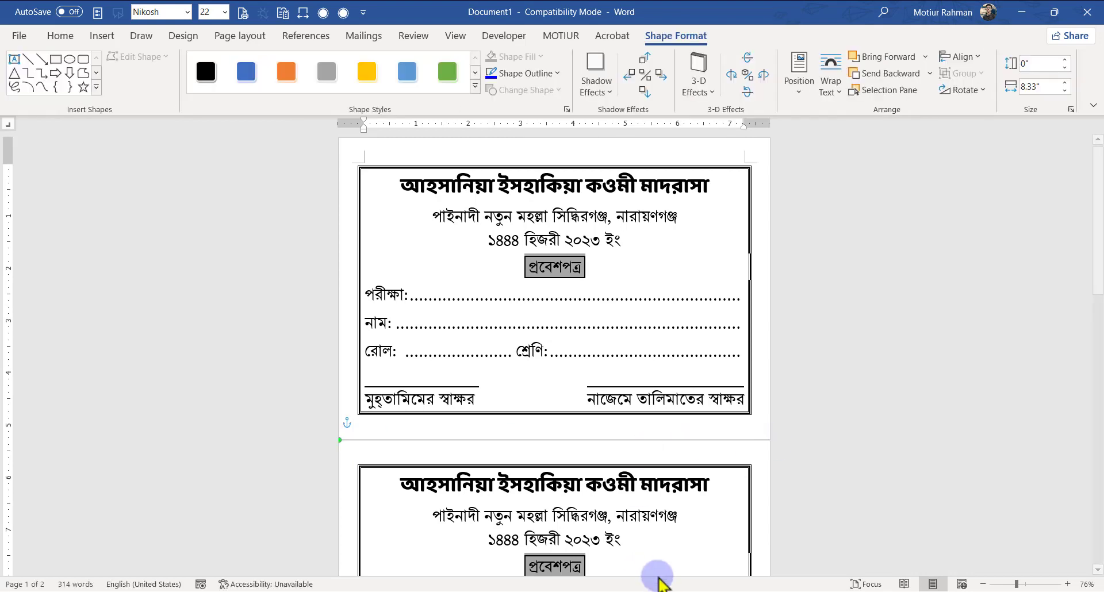
Step: Show the Selection Pane, select the dividing line and nudge it slightly down in the gap between the cards
click(368, 442)
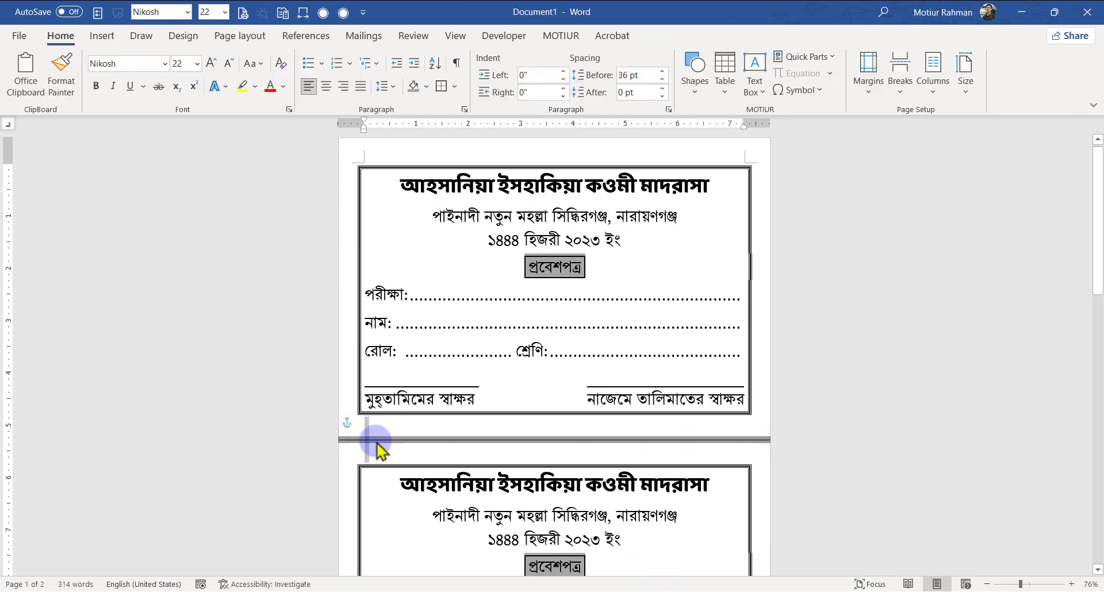
click(379, 441)
click(402, 453)
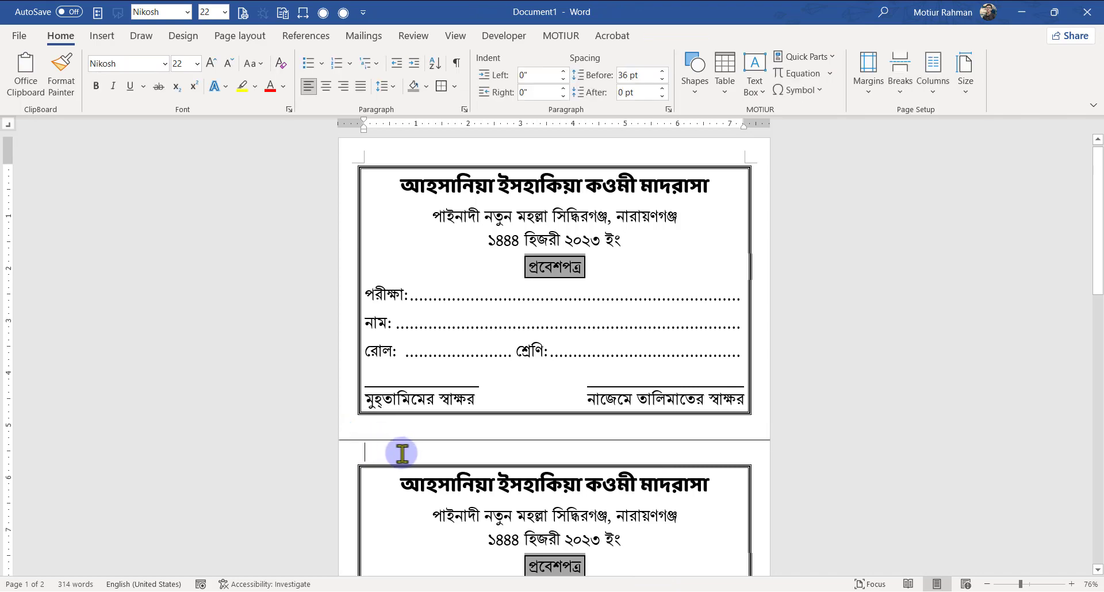
click(243, 40)
click(624, 75)
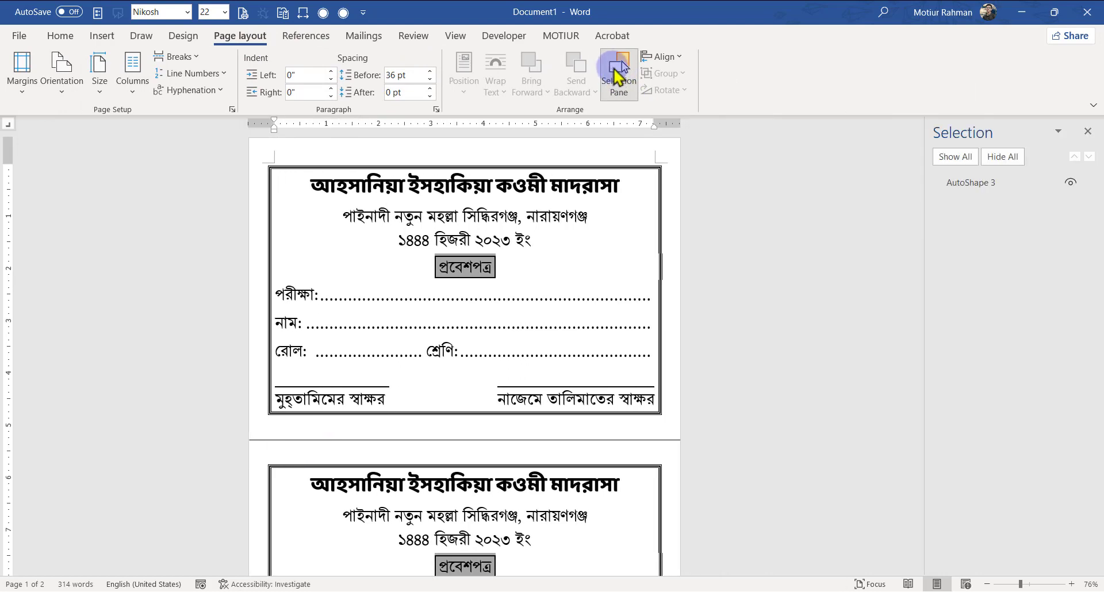
click(973, 184)
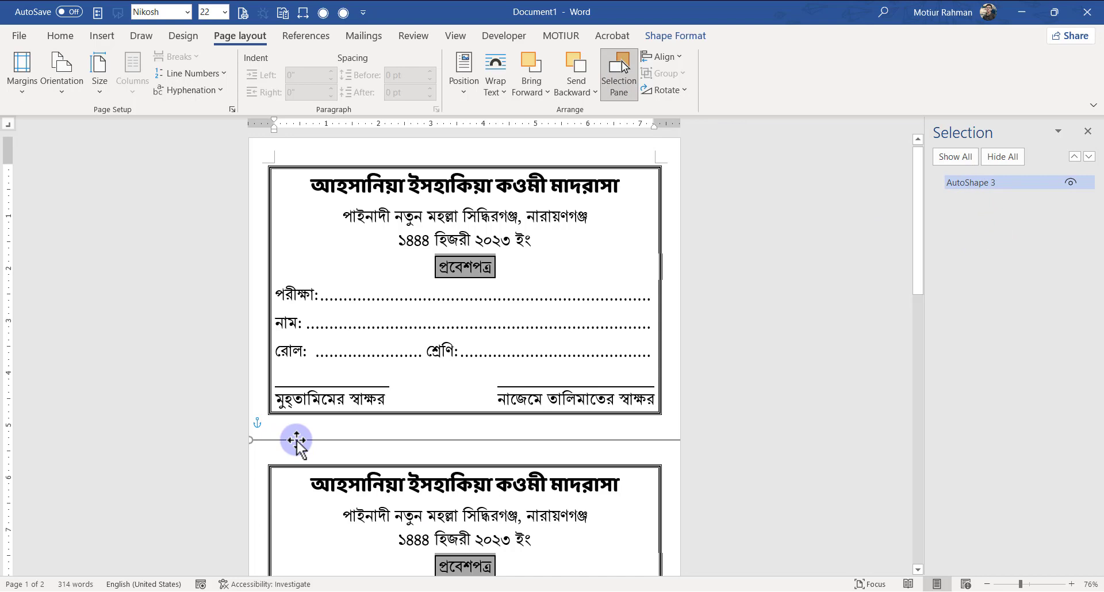
drag(297, 440, 297, 442)
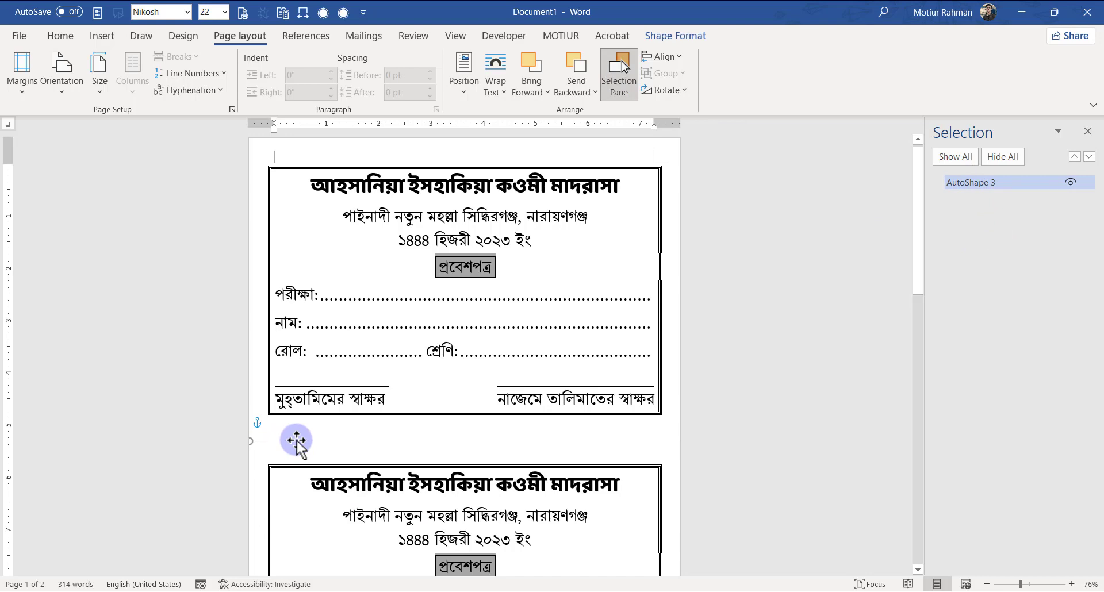
Step: Set the dividing line's outline weight to 1 pt
click(672, 36)
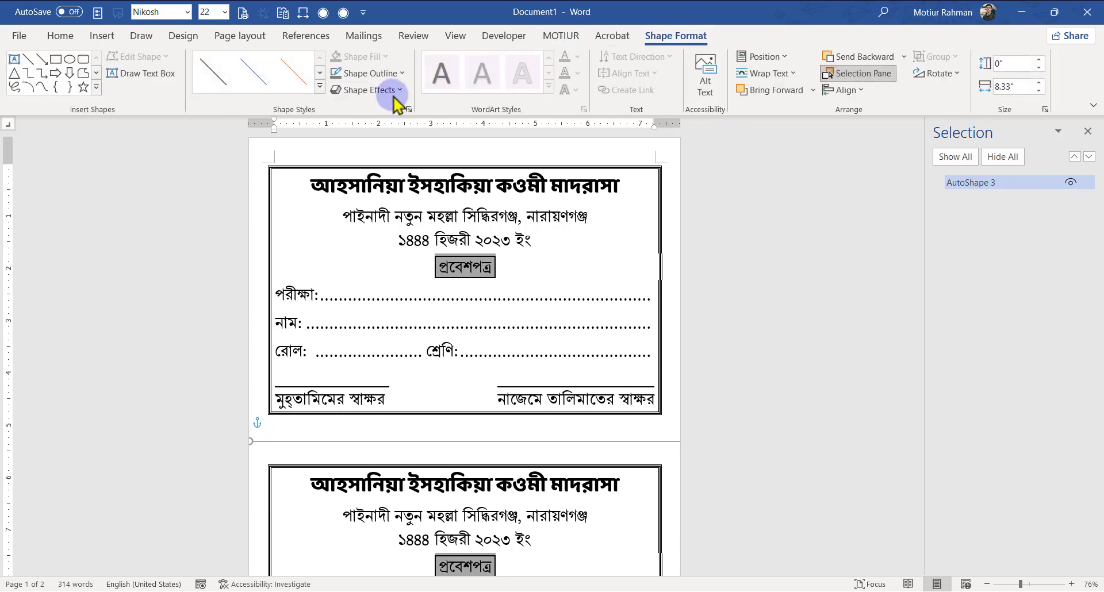
click(402, 73)
mouse_move(384, 275)
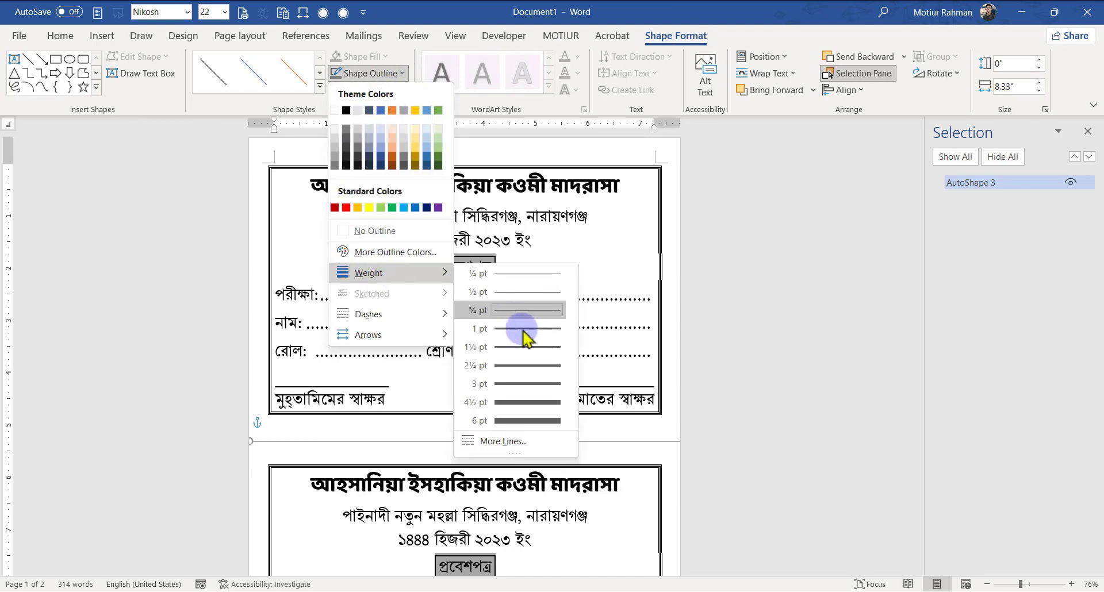
click(524, 333)
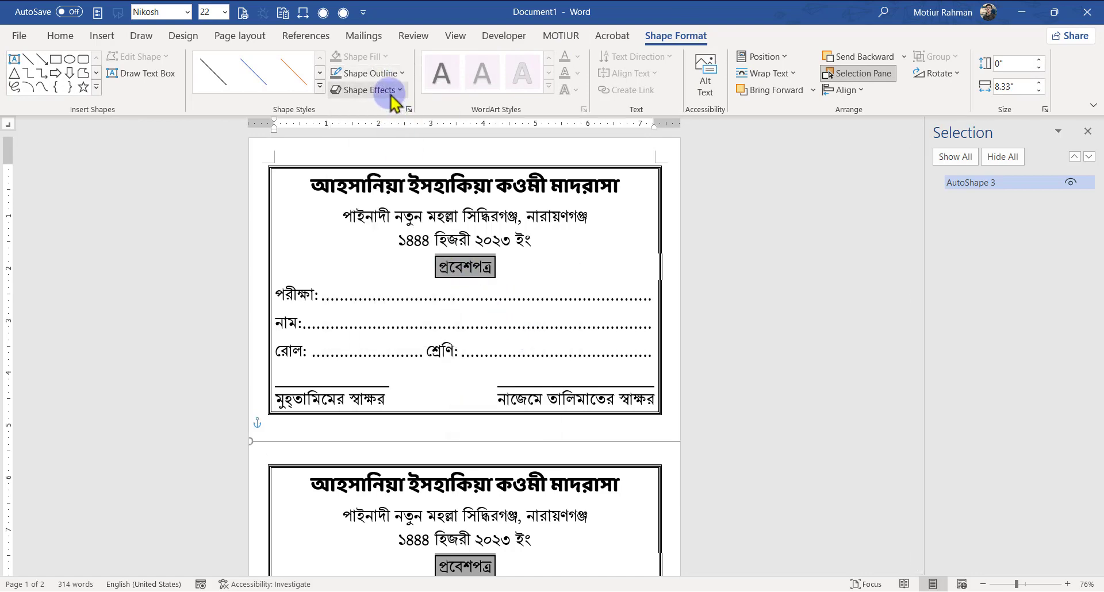
Step: Give the dividing line a square-dotted dash style and a grey outline colour
click(380, 75)
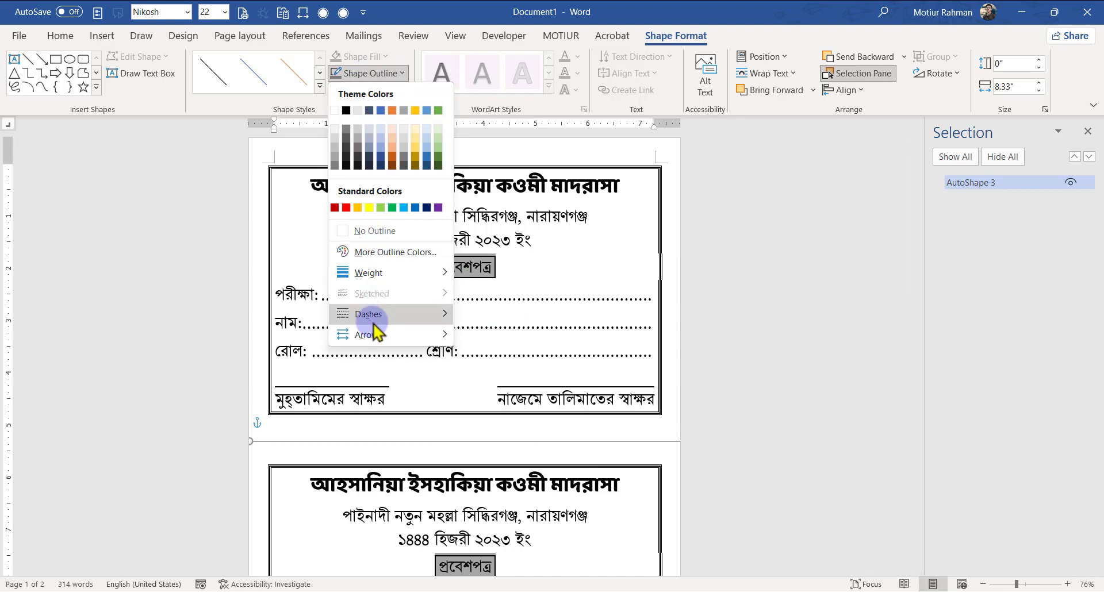
mouse_move(370, 314)
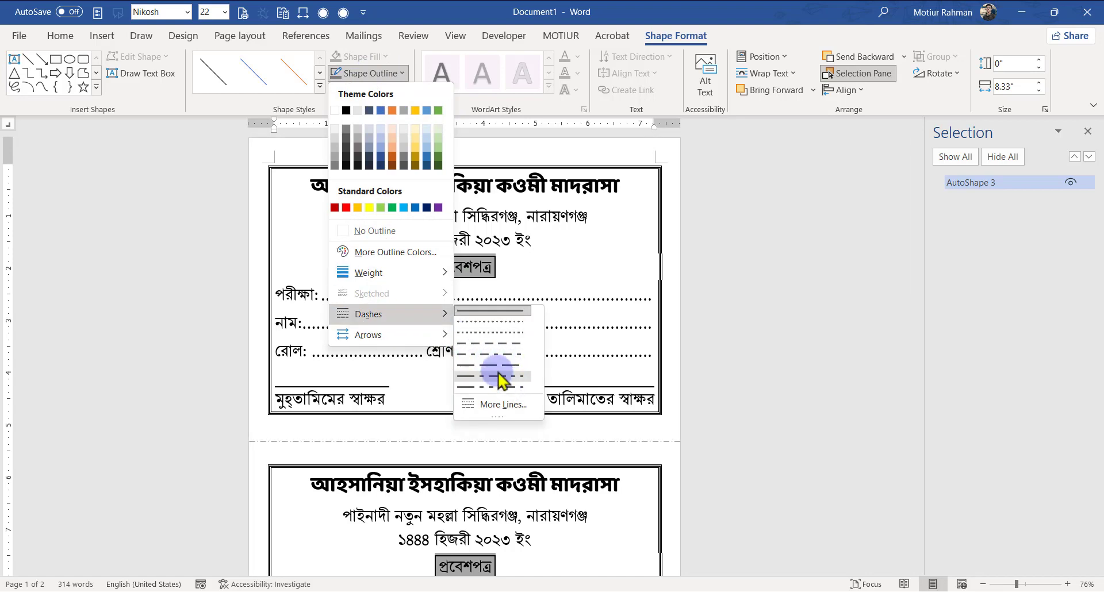
click(486, 333)
ctrl+scroll(426, 443, up, 5)
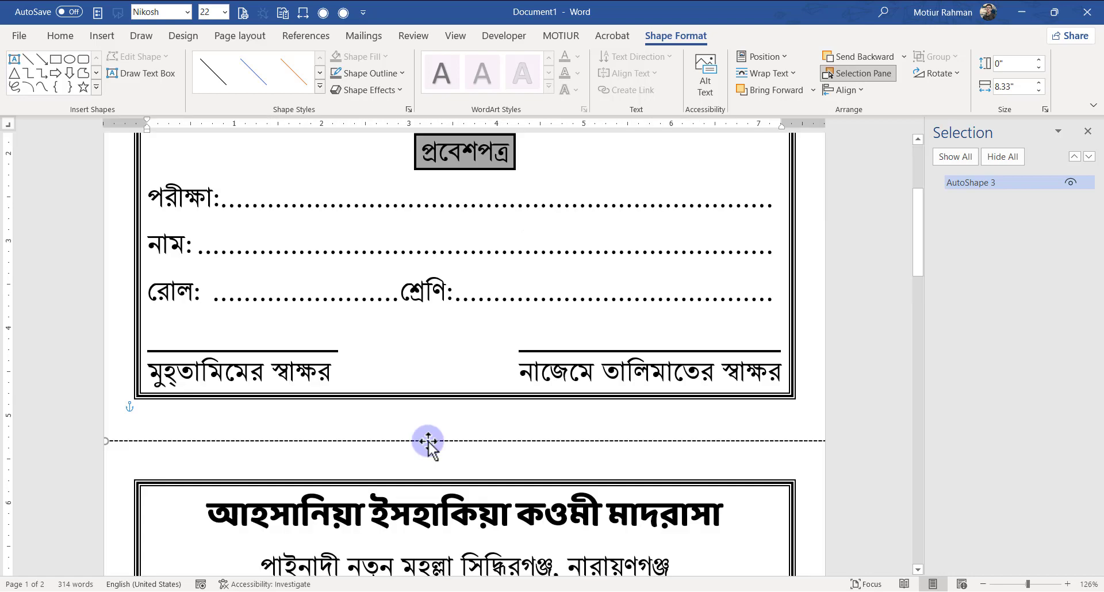
click(402, 73)
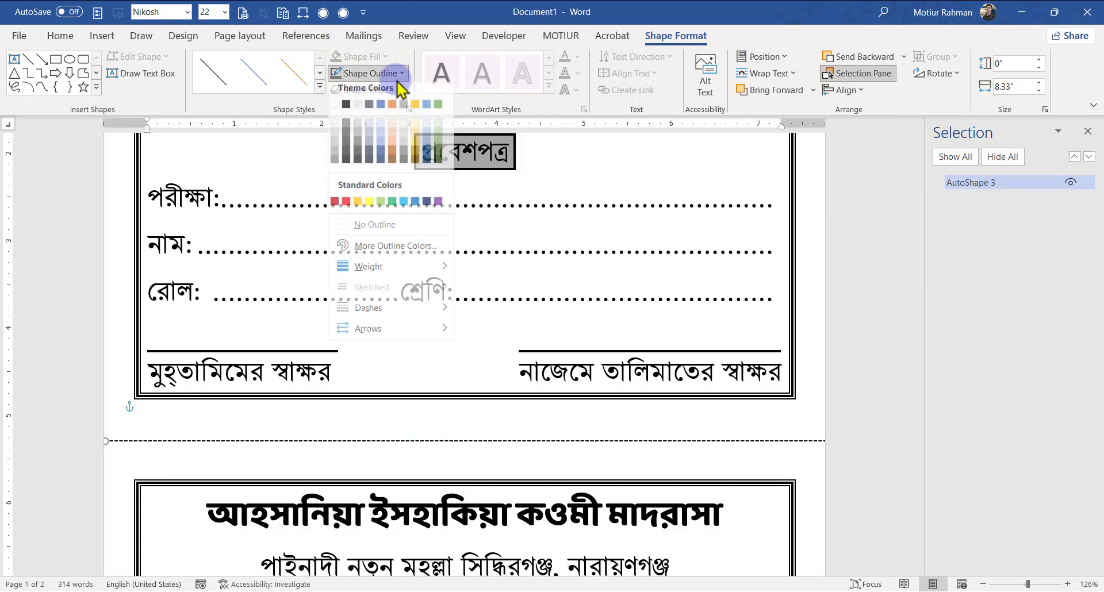
click(335, 153)
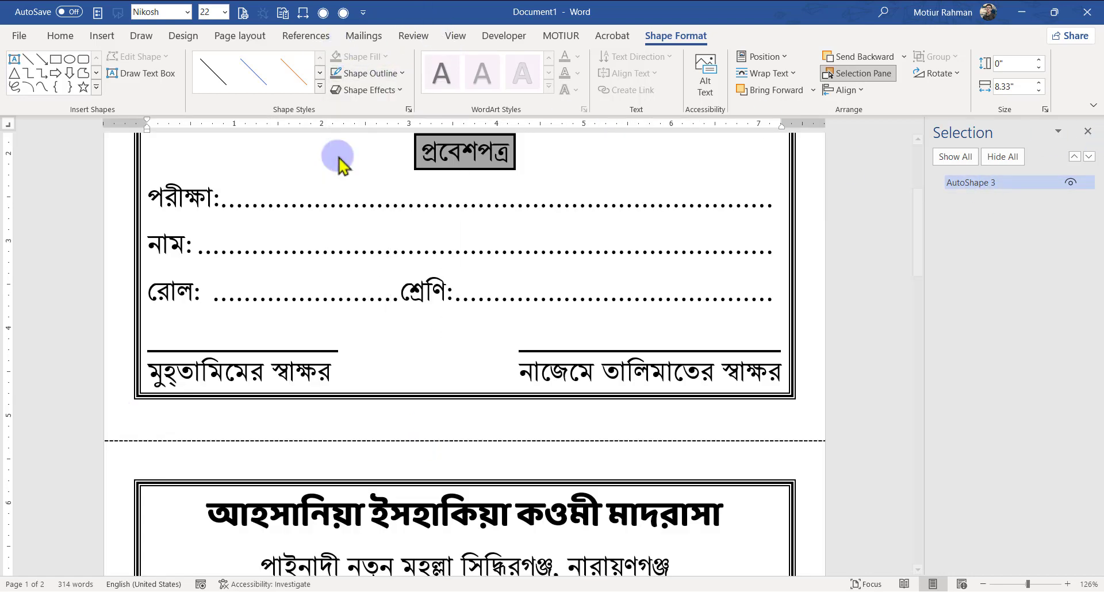
Step: Insert the scissors picture named cut from the Downloads folder into the document at the gap between the cards
key(alt+Tab)
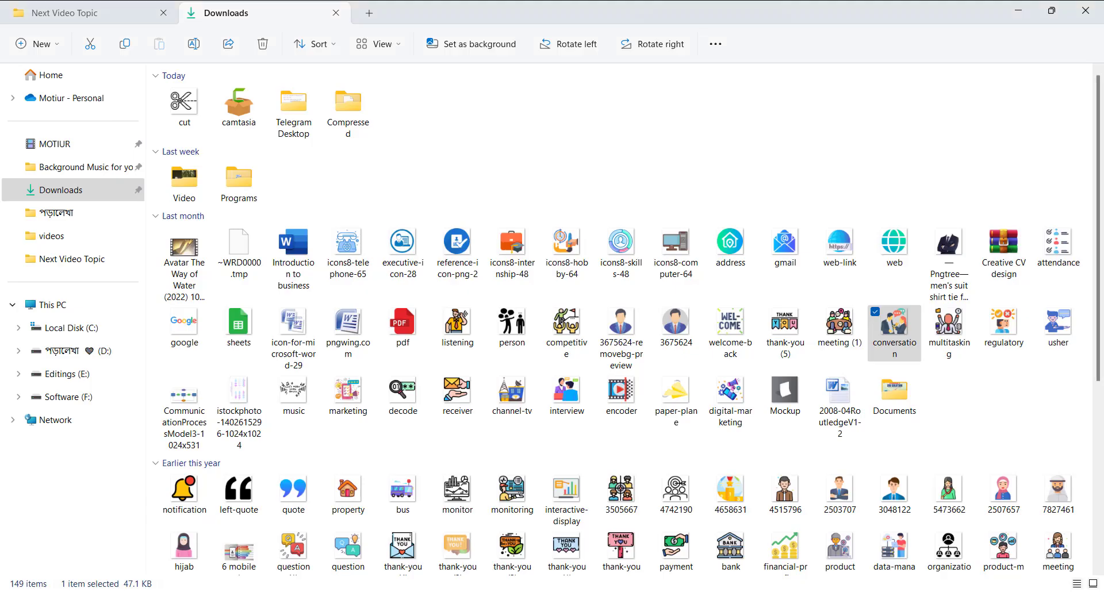
drag(190, 122, 380, 431)
scroll(403, 293, down, 3)
scroll(454, 346, down, 2)
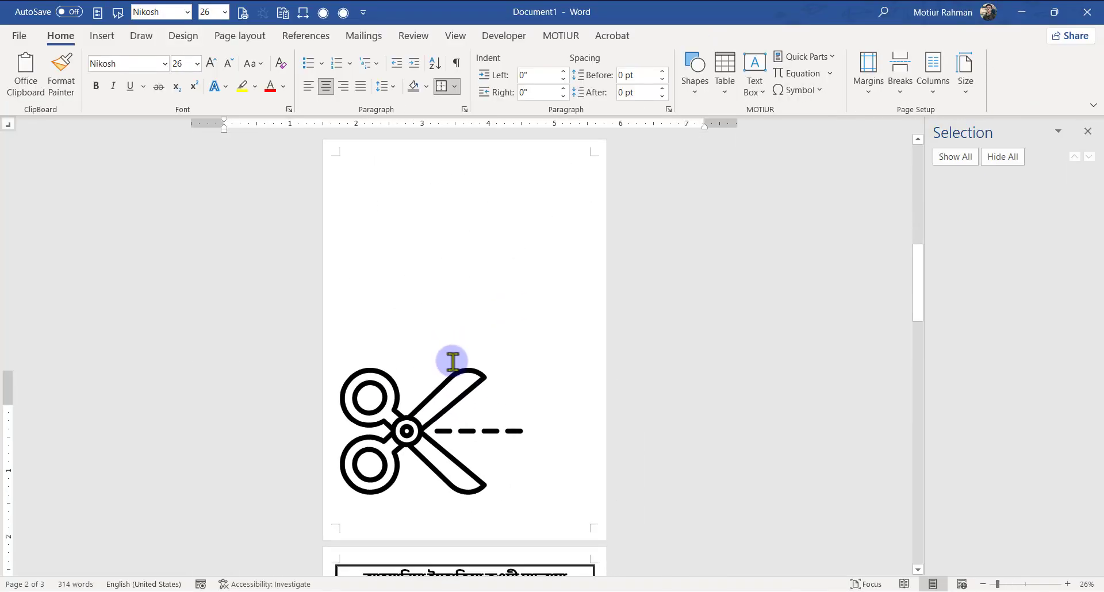
Step: Set the scissors picture's text wrapping to Behind Text
click(474, 278)
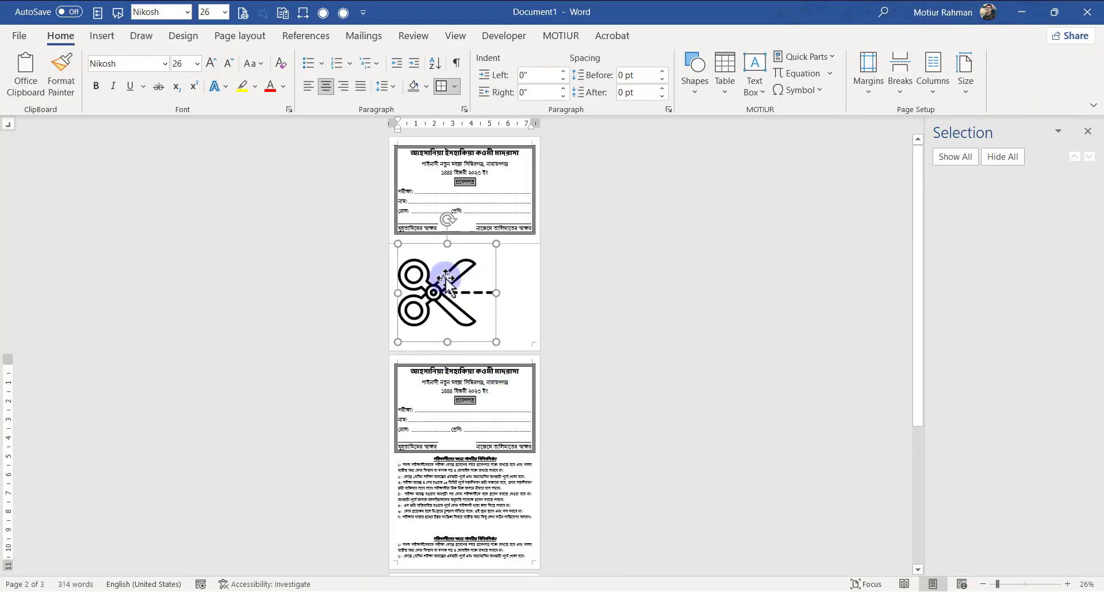
click(516, 255)
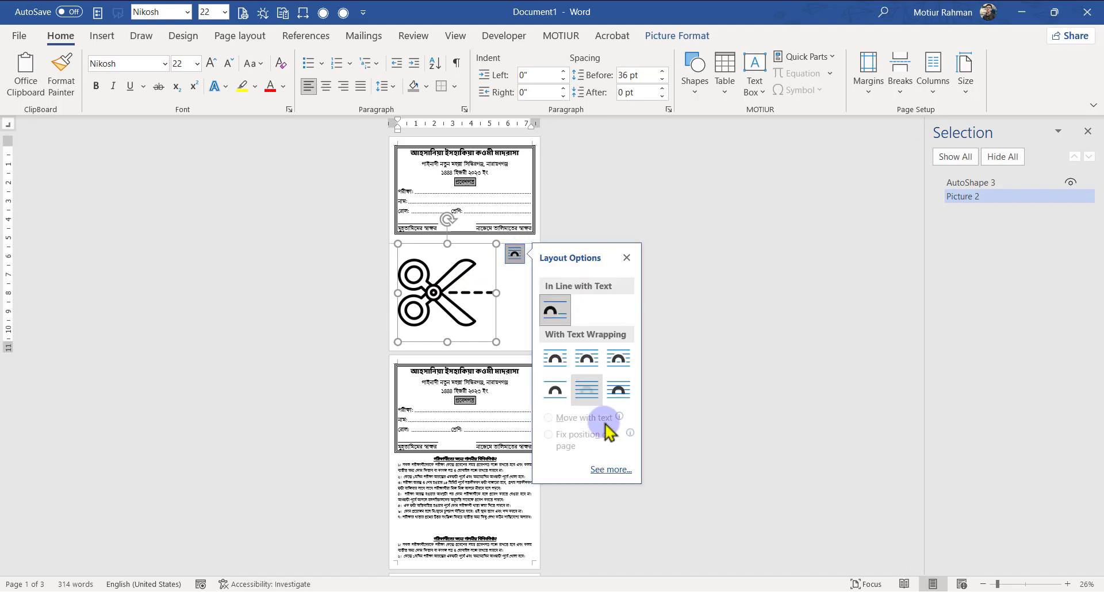
click(590, 394)
Step: Shrink the scissors picture to a small icon and place it on the dotted line near its left end
scroll(468, 382, up, 4)
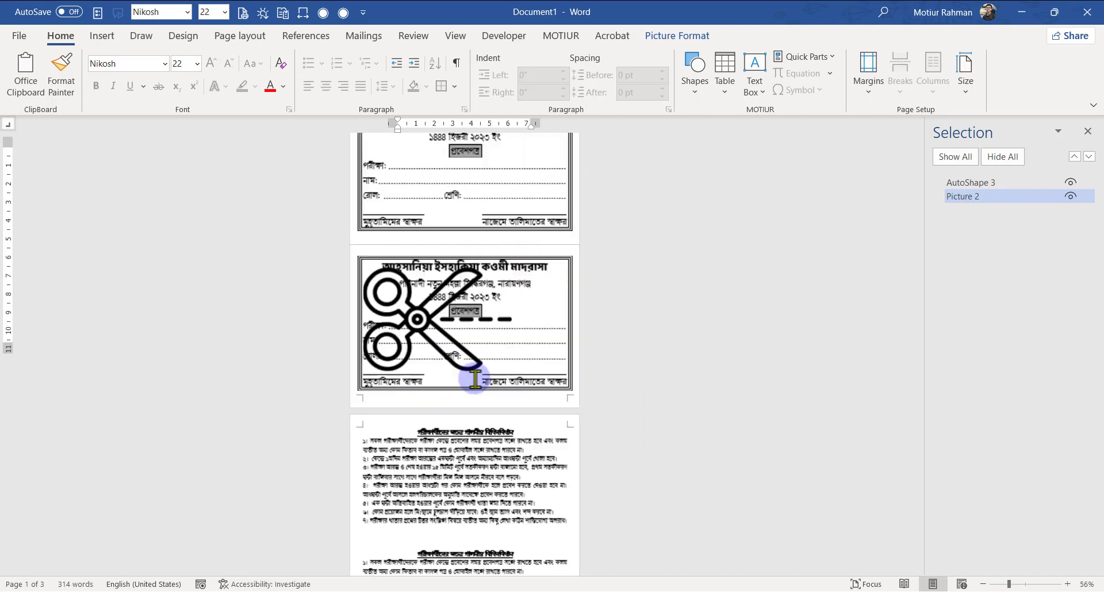
drag(541, 490, 341, 288)
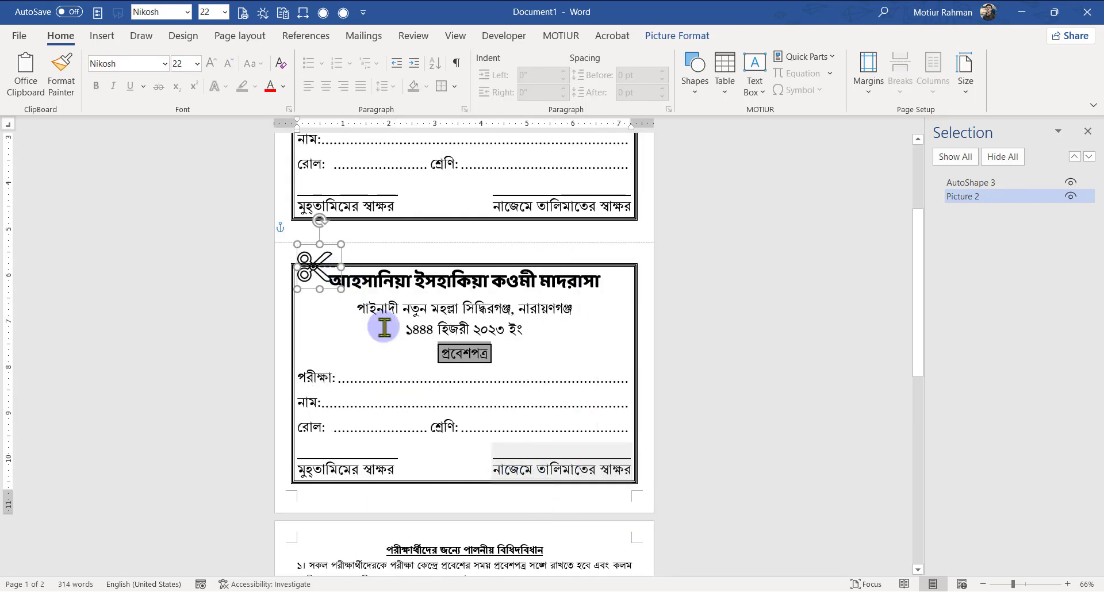
scroll(388, 322, up, 3)
drag(248, 298, 145, 290)
scroll(236, 265, up, 3)
scroll(145, 289, up, 2)
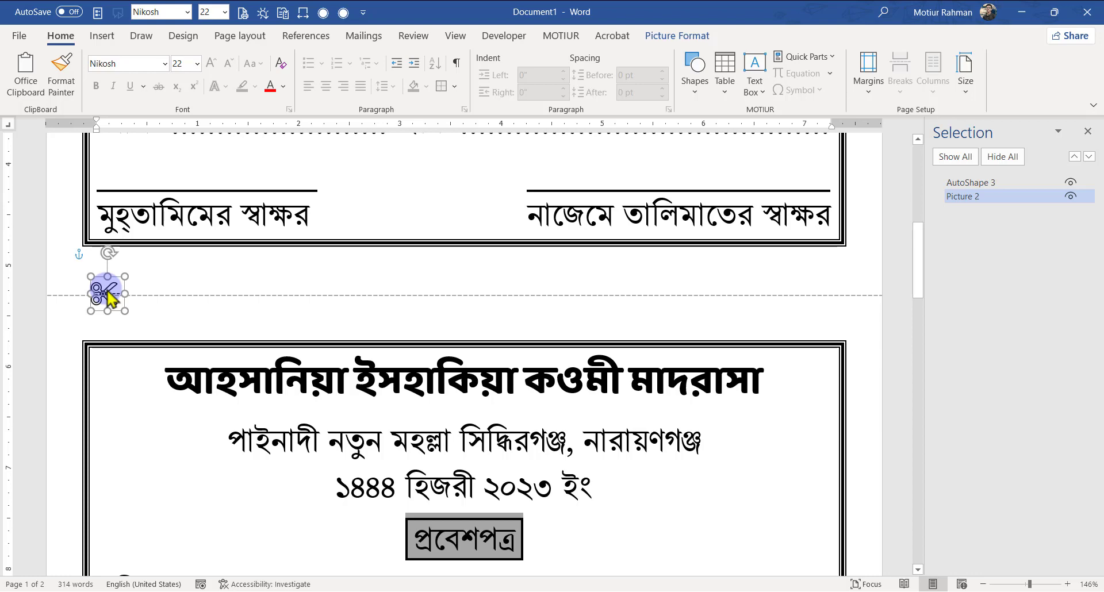
Step: Copy the scissors icon to the middle and to the right end of the dotted line
key(ctrl)
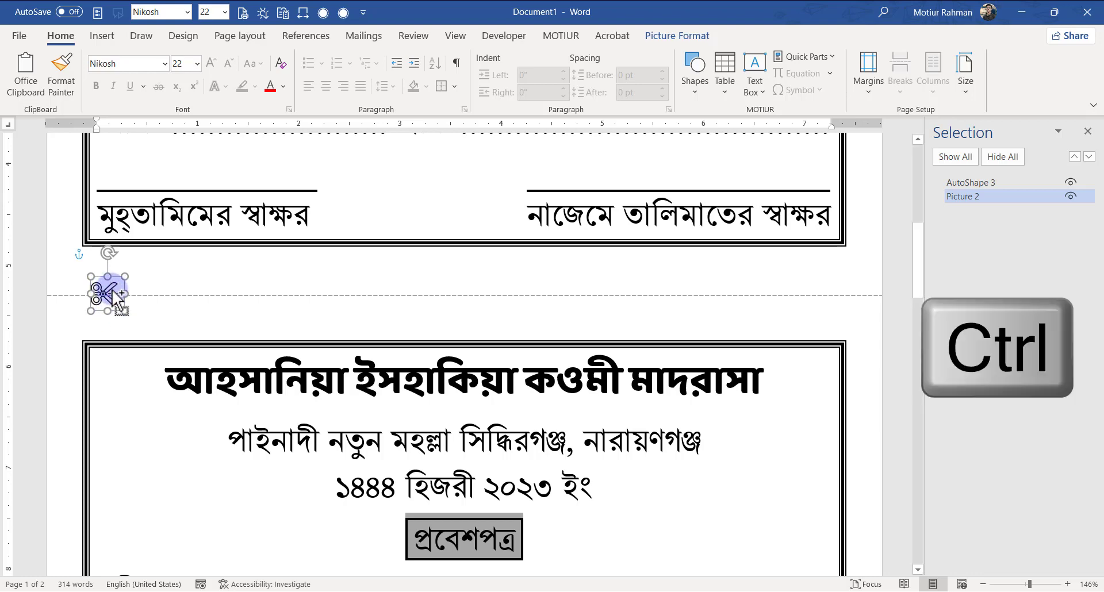
drag(107, 295, 112, 301)
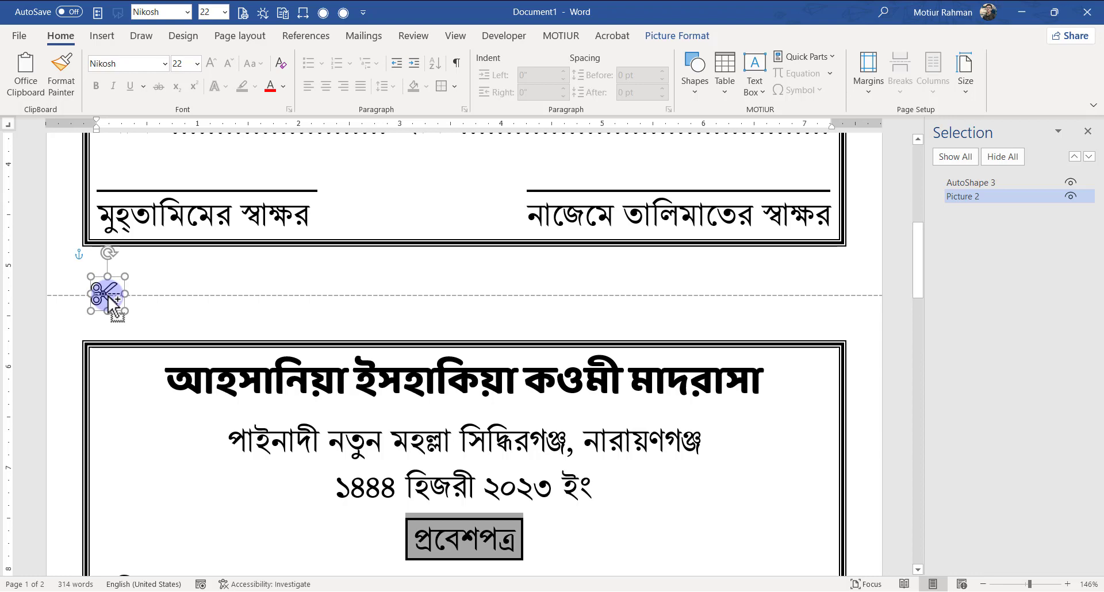
drag(108, 296, 822, 302)
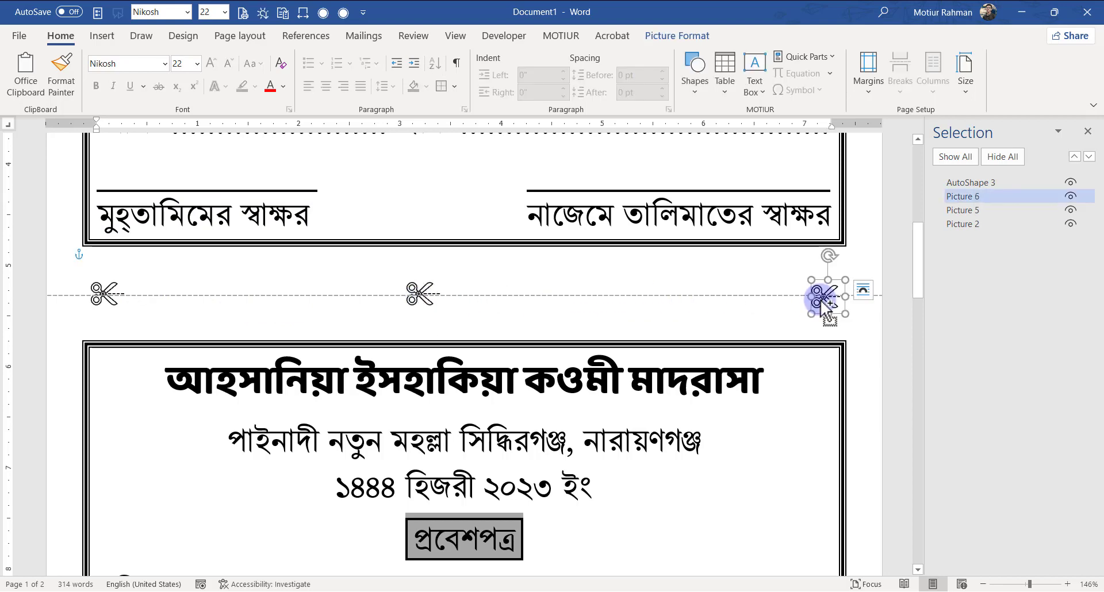
Step: Group the three scissors icons with the dotted line
click(963, 223)
ctrl+click(963, 210)
ctrl+click(962, 197)
ctrl+click(960, 182)
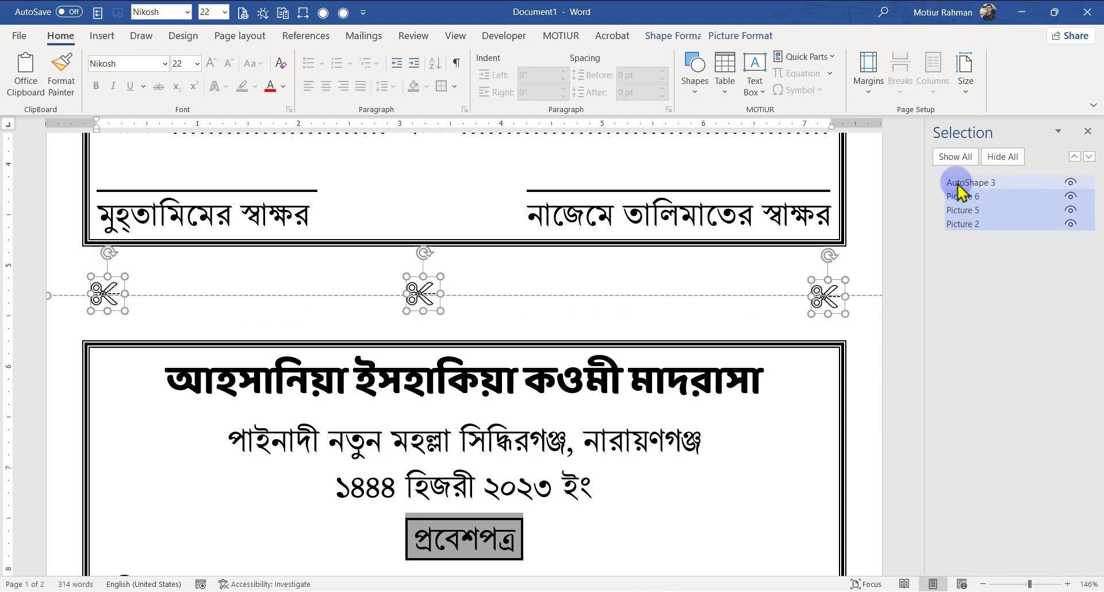
right_click(422, 294)
click(583, 409)
Step: Rename the group of scissors and dotted line as line, and check the cut line between the cards
click(984, 183)
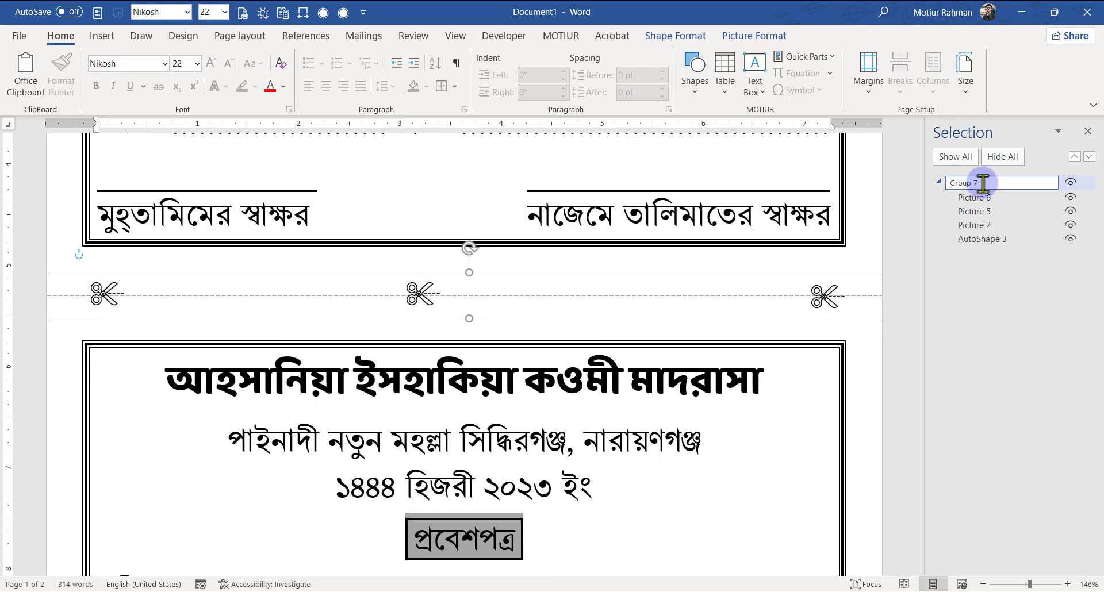
drag(983, 183, 941, 182)
key(BackSpace)
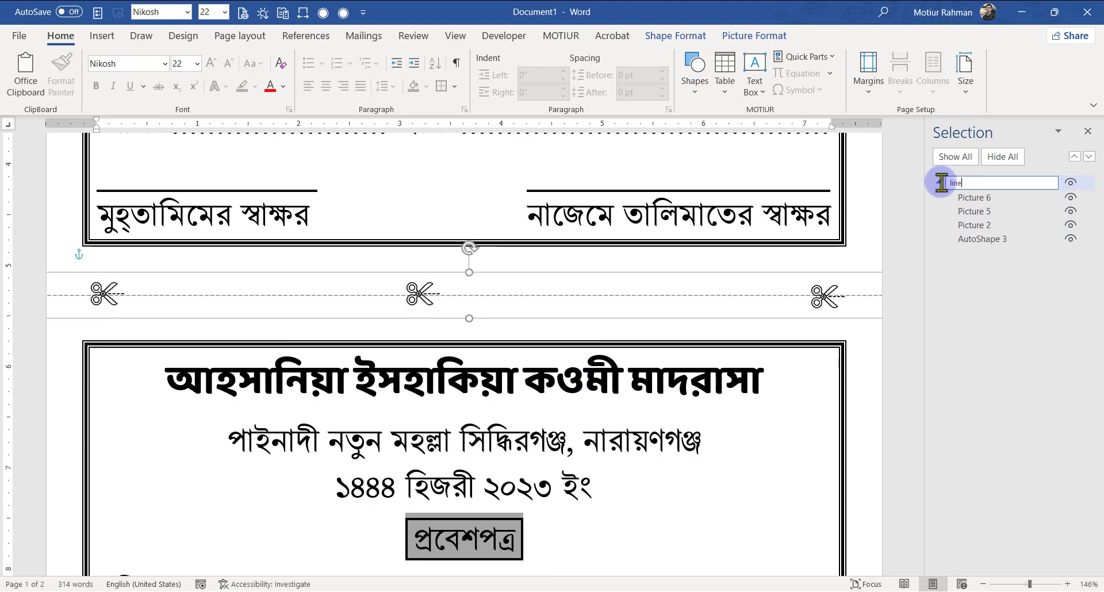
click(1093, 268)
scroll(661, 409, down, 9)
click(761, 402)
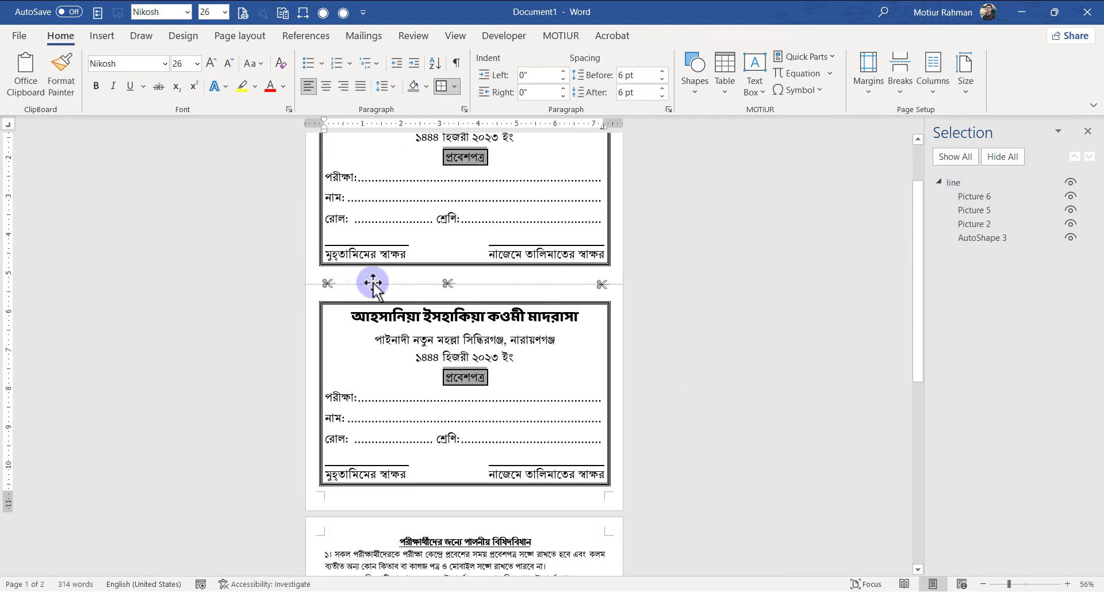
Step: Copy the grouped cut line named line onto the second page and place it between the two rules blocks
scroll(525, 343, down, 3)
click(949, 183)
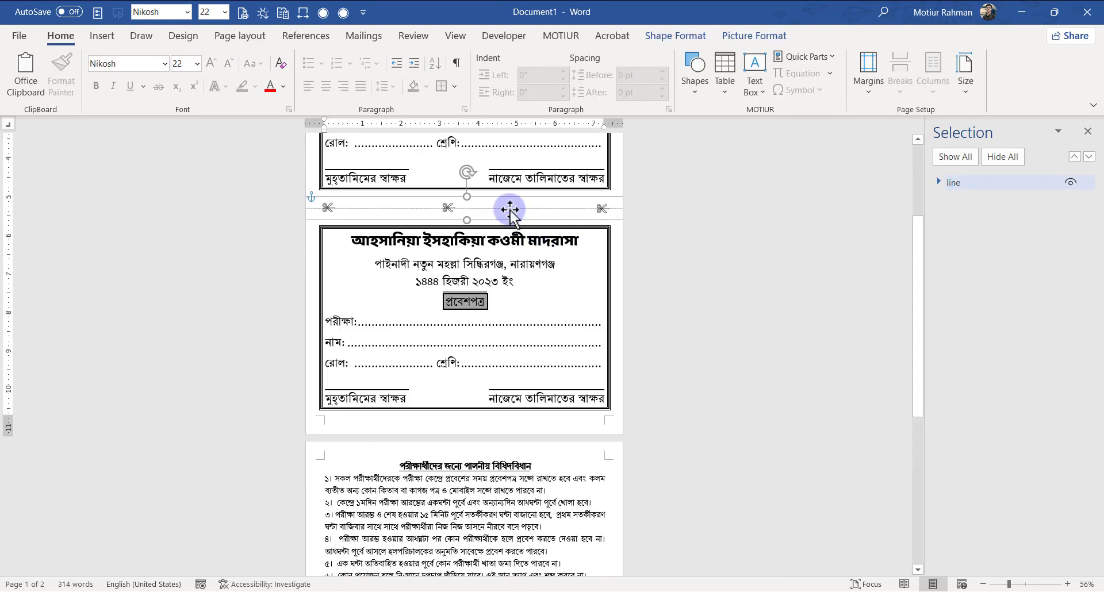
click(506, 527)
key(ctrl+v)
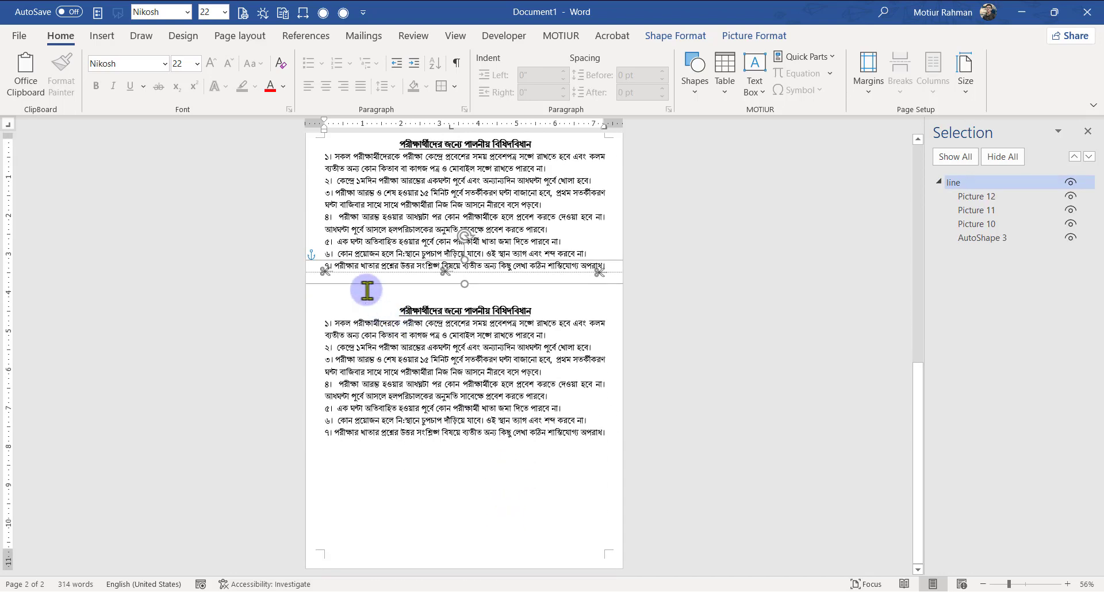
drag(341, 276, 344, 295)
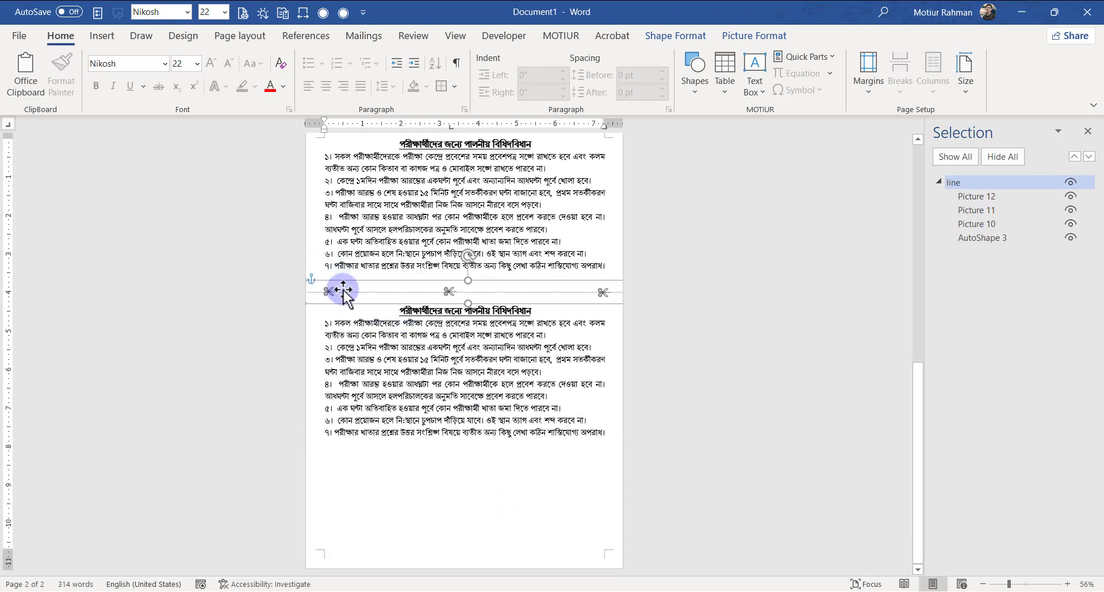
scroll(440, 440, up, 1)
key(Escape)
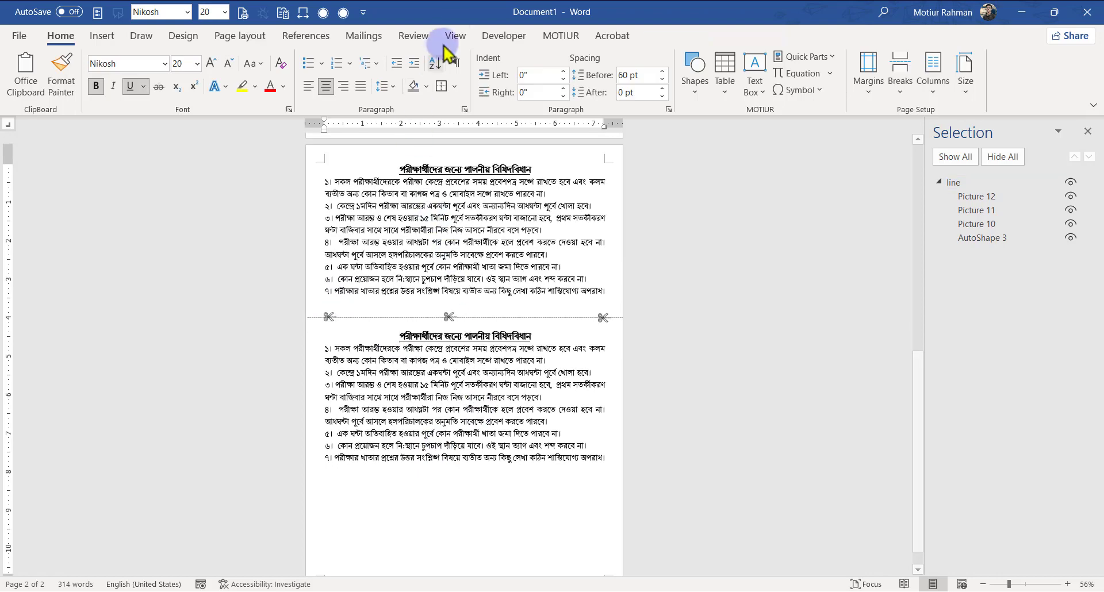
Step: Switch the view to multiple pages so that both pages appear side by side
click(456, 38)
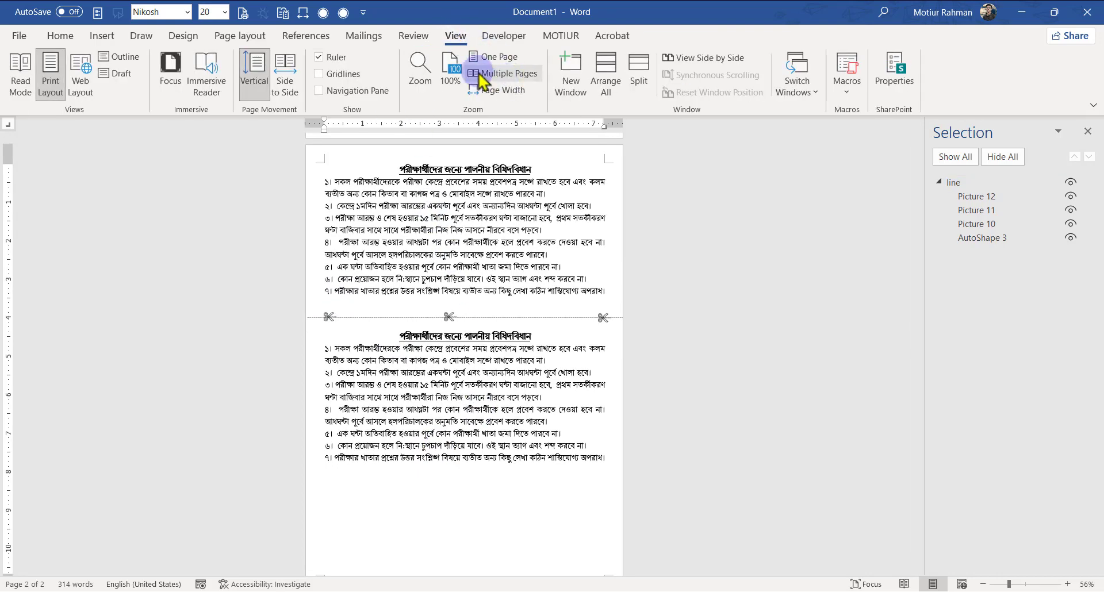
click(501, 75)
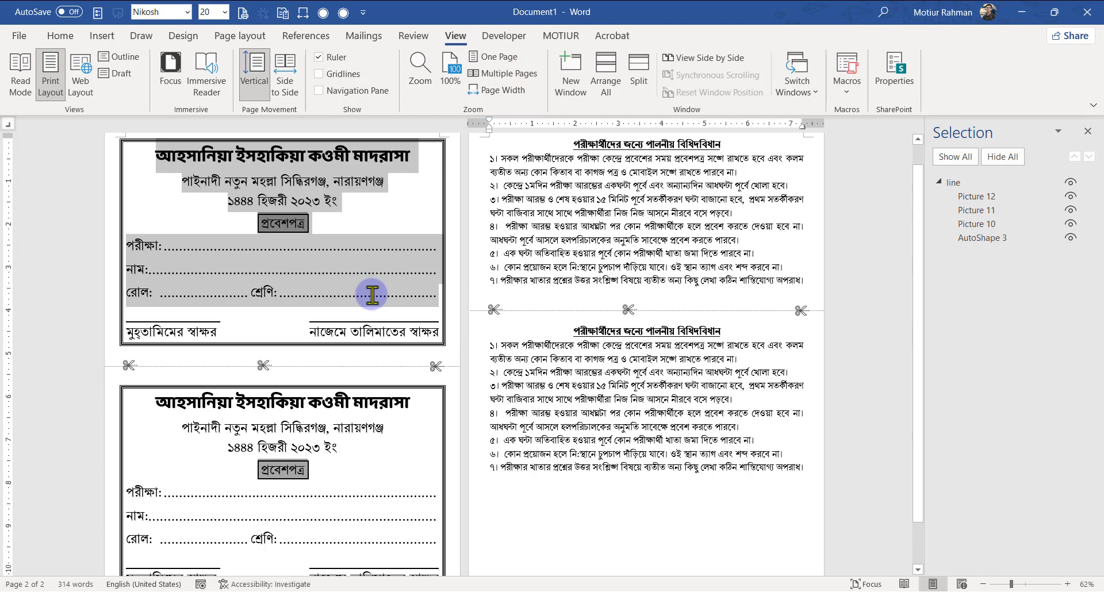
drag(373, 294, 392, 319)
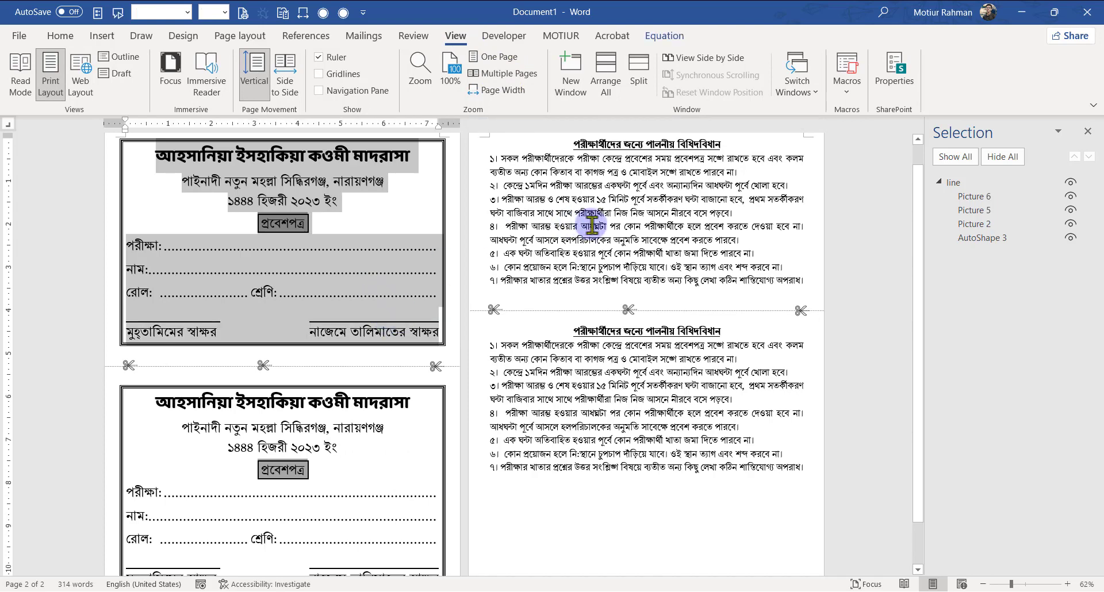
Step: Set the paragraph spacing before the first rules heading on the second page to 24 pt
click(595, 184)
drag(573, 140, 572, 172)
click(573, 172)
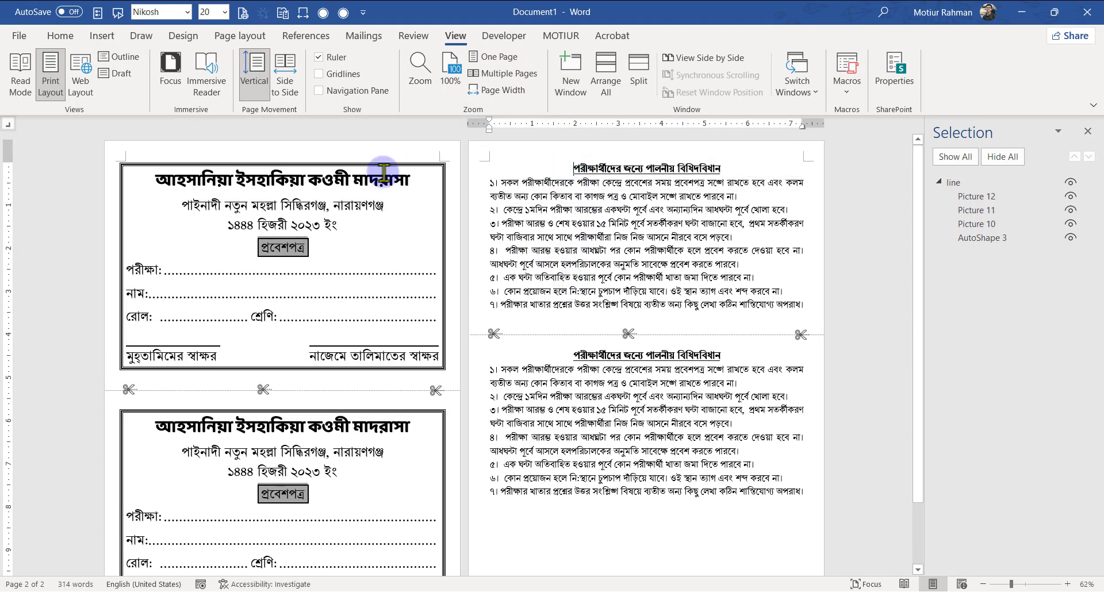
click(62, 35)
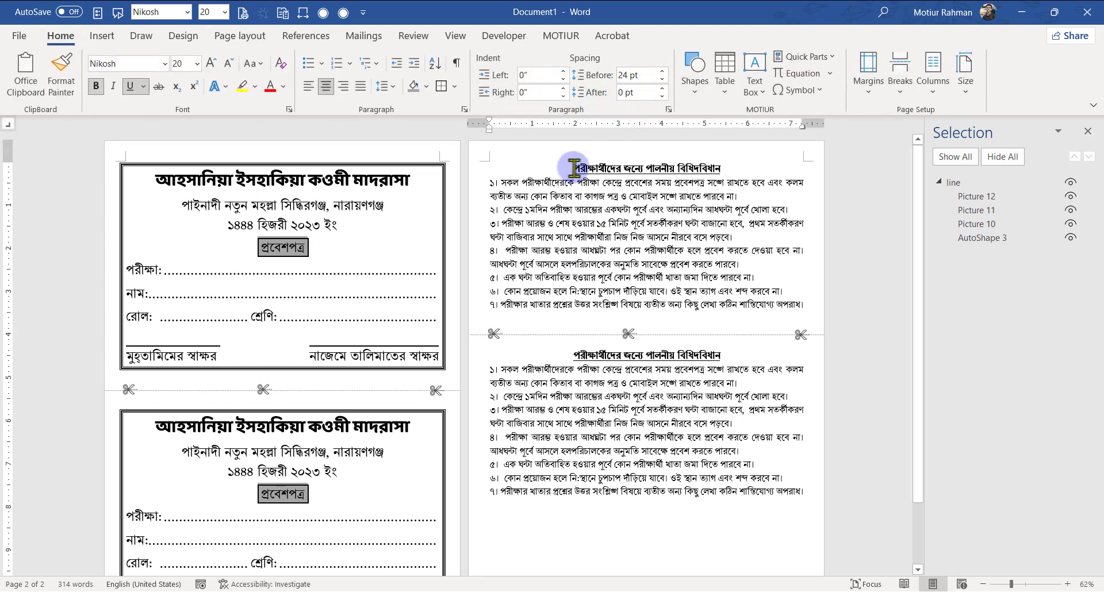
click(662, 79)
click(662, 78)
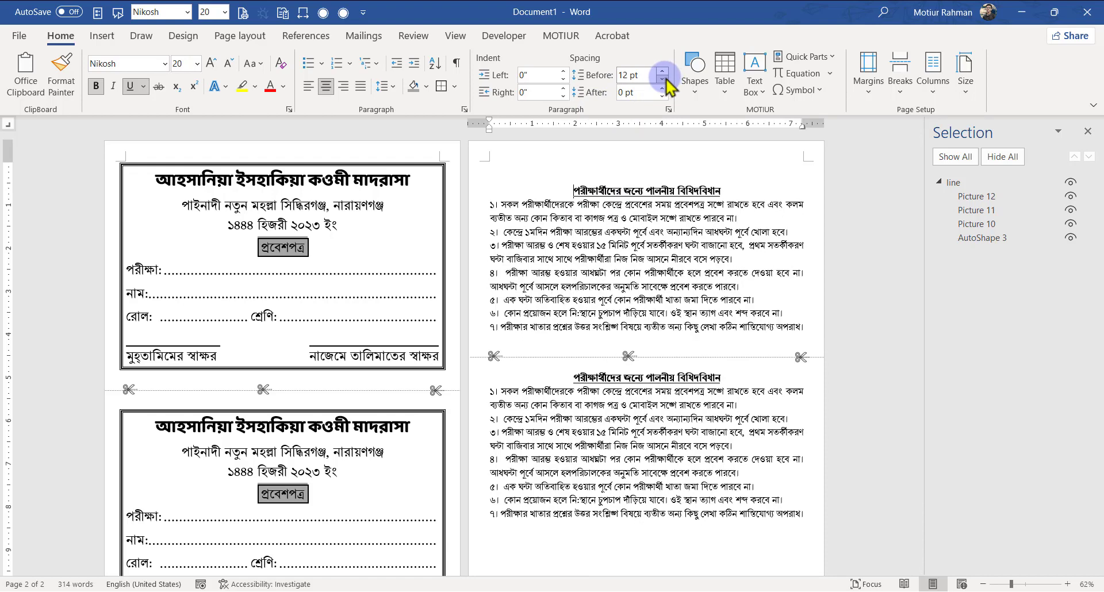
click(663, 79)
click(664, 79)
click(664, 79)
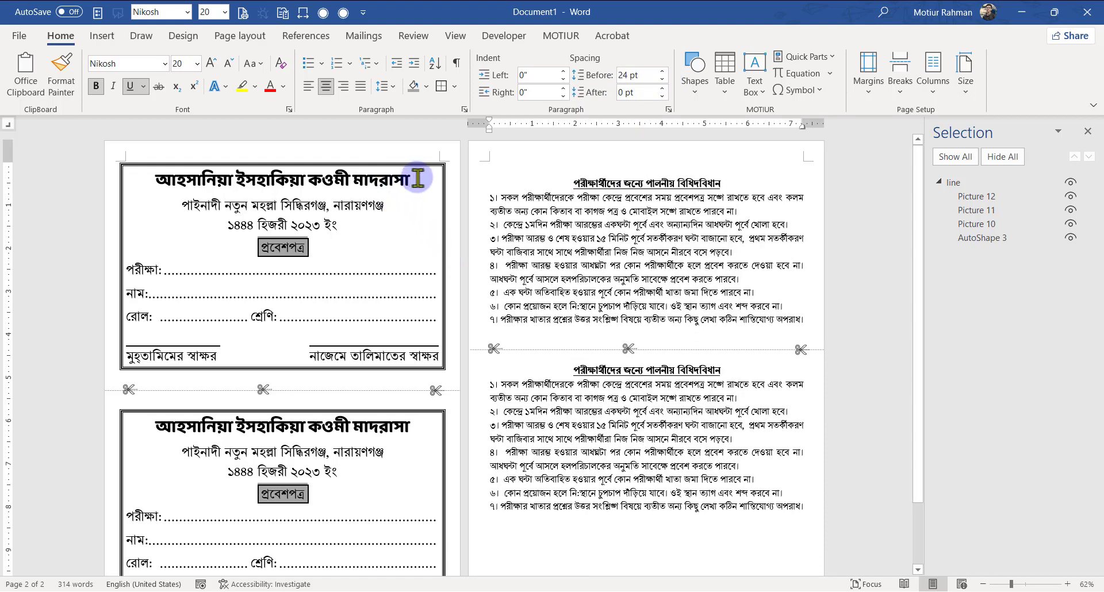
mouse_move(155, 179)
mouse_down()
mouse_move(215, 266)
mouse_move(243, 492)
mouse_up()
drag(579, 181, 644, 536)
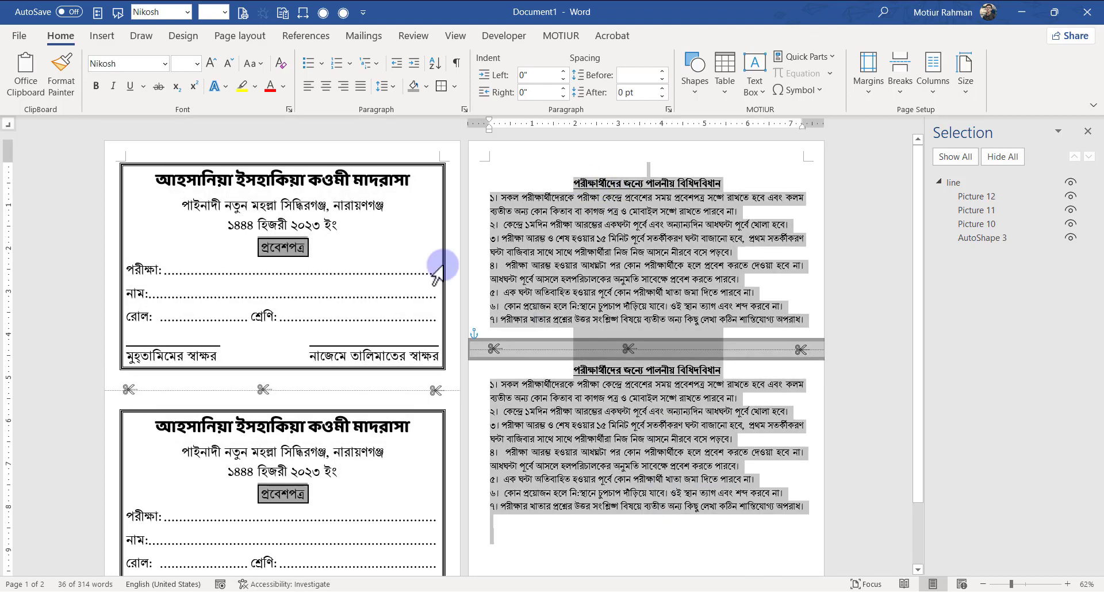
click(311, 221)
drag(567, 182, 767, 312)
click(661, 291)
scroll(572, 322, down, 3)
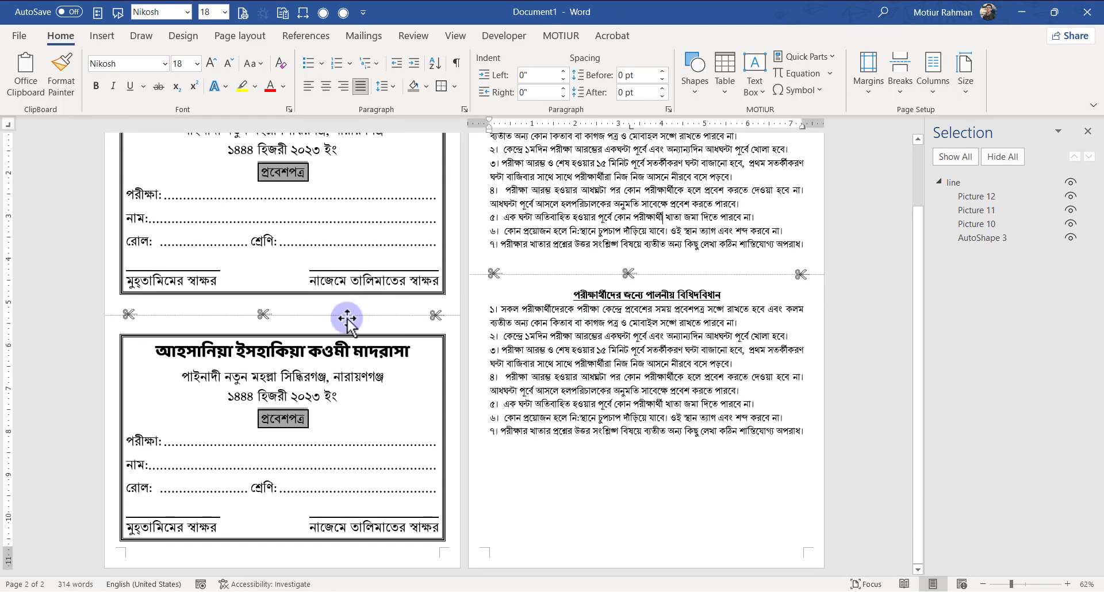
click(570, 295)
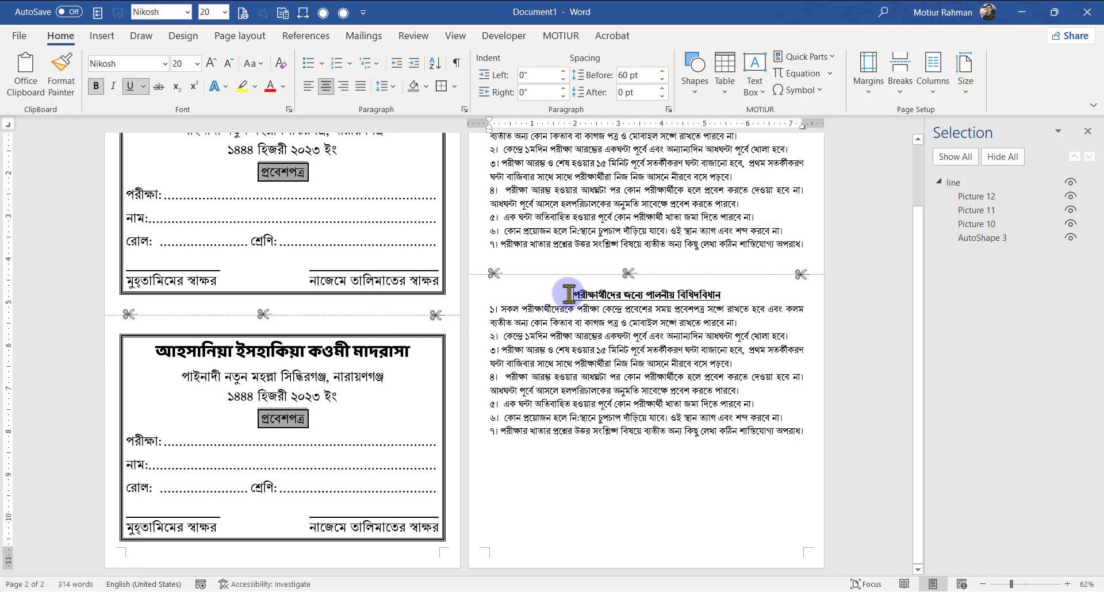
key(Return)
key(Return)
key(Return)
key(Return)
key(BackSpace)
key(BackSpace)
key(BackSpace)
key(BackSpace)
Step: Set the spacing before the second rules heading to 192 pt and lower that page's cut line to match the first page's
click(662, 71)
click(662, 71)
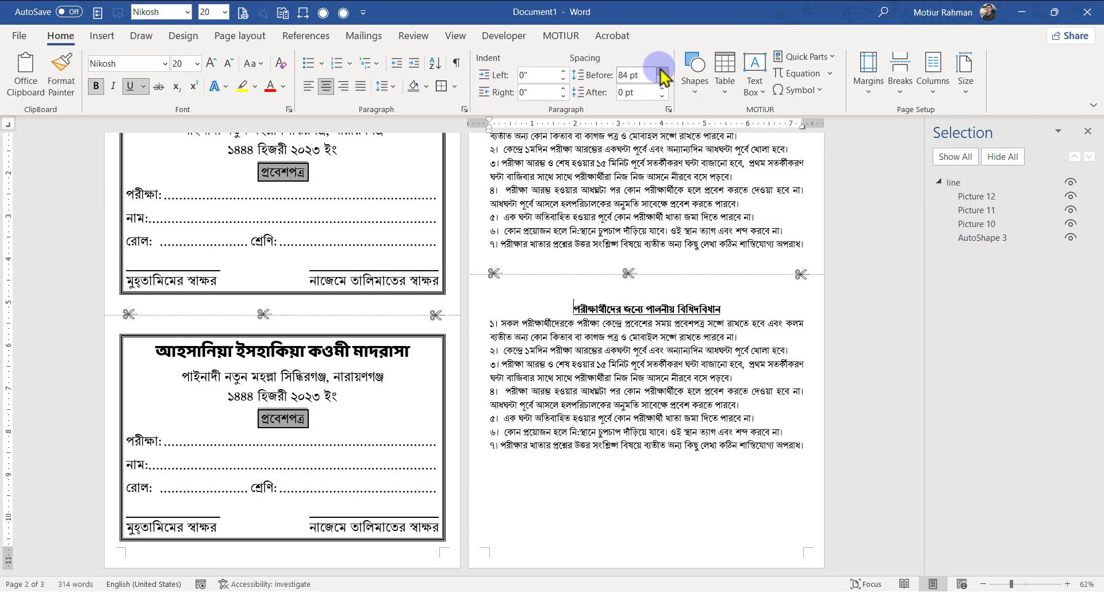
click(662, 71)
click(662, 72)
click(662, 72)
click(662, 72)
click(662, 71)
click(662, 71)
click(662, 72)
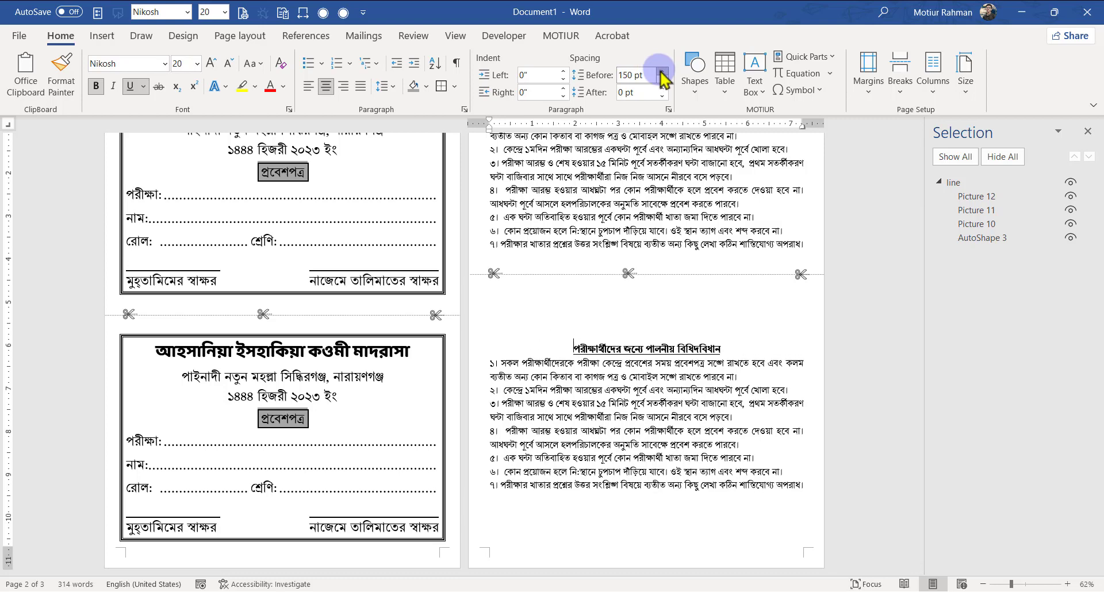
click(662, 71)
click(662, 72)
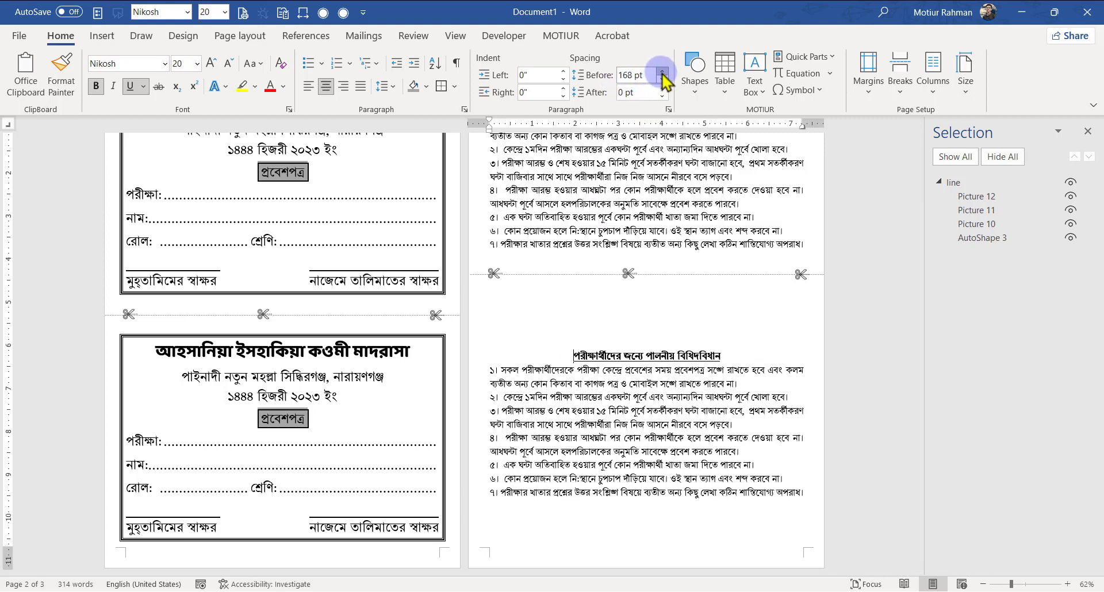
click(662, 72)
click(662, 71)
click(662, 71)
click(662, 71)
click(662, 72)
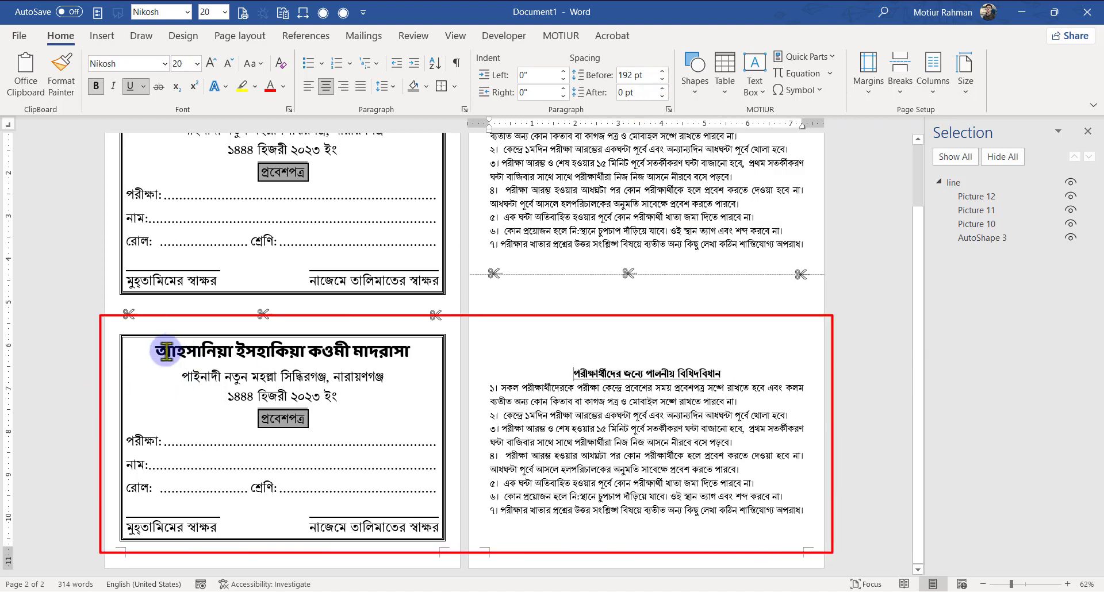
click(561, 275)
drag(559, 275, 561, 316)
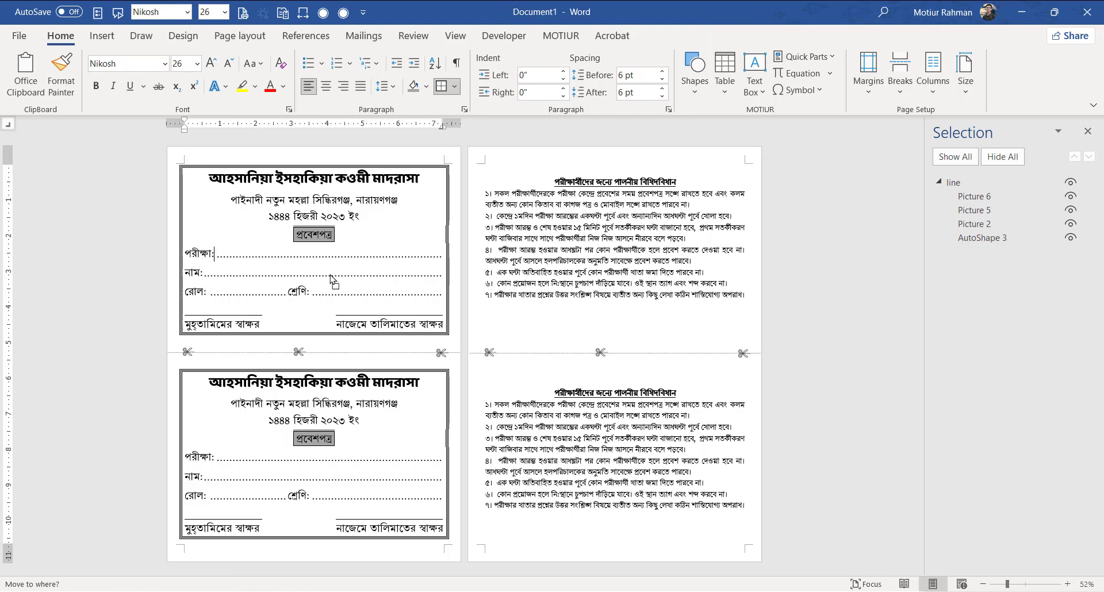
Step: Insert the round madrasa logo picture on the first page and set its text wrapping to Behind Text
drag(331, 281, 330, 276)
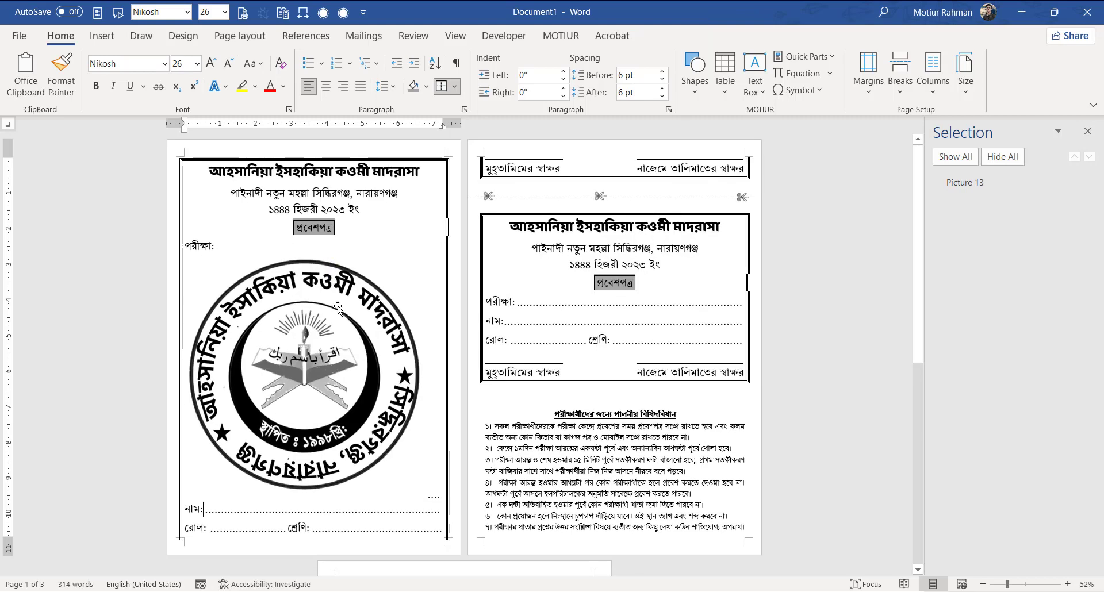
click(340, 284)
click(445, 266)
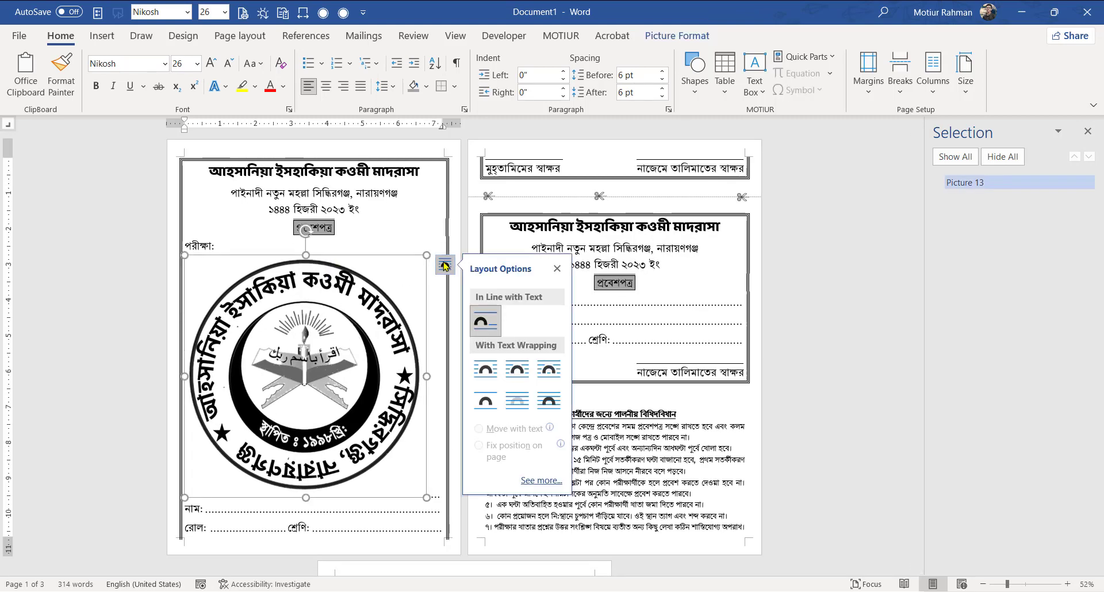
click(514, 406)
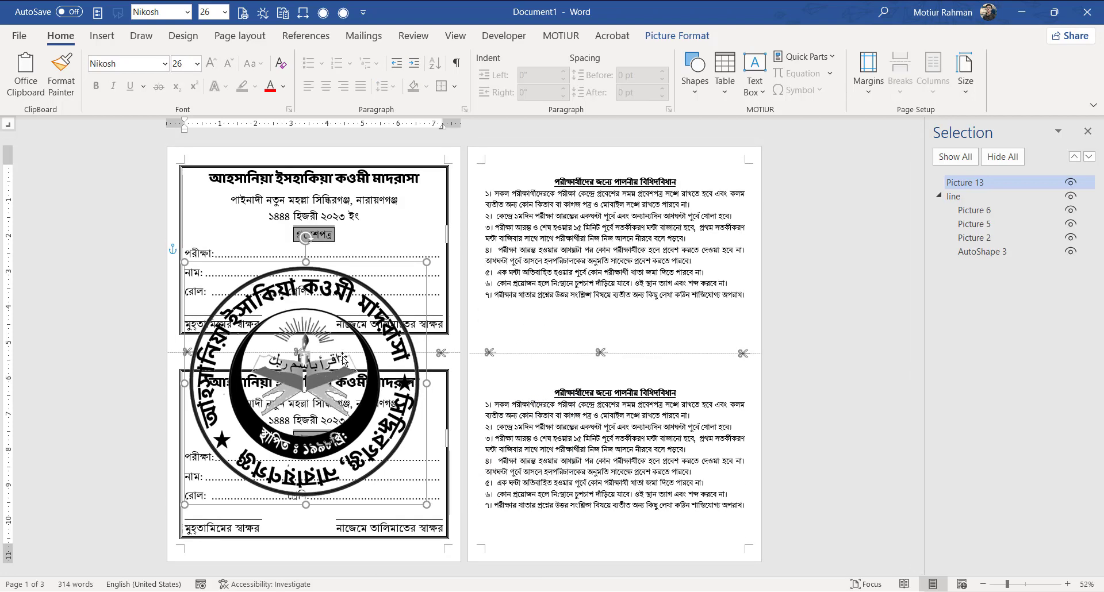
Step: Shrink the logo to fit in the centre of the upper admit card and rename it logo 1
drag(427, 262, 325, 364)
drag(279, 382, 339, 193)
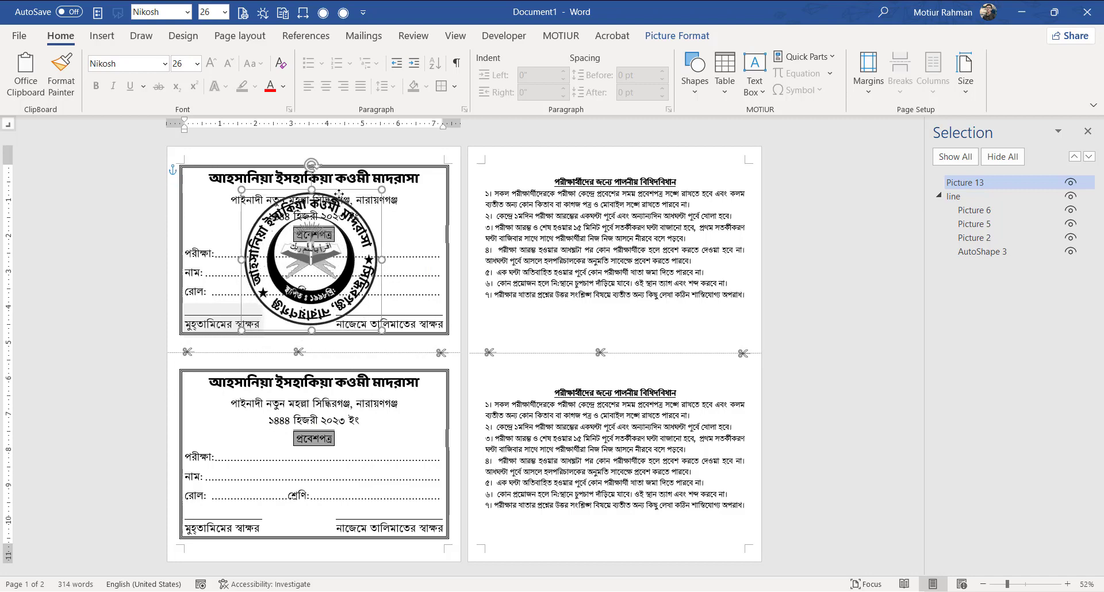
double_click(987, 183)
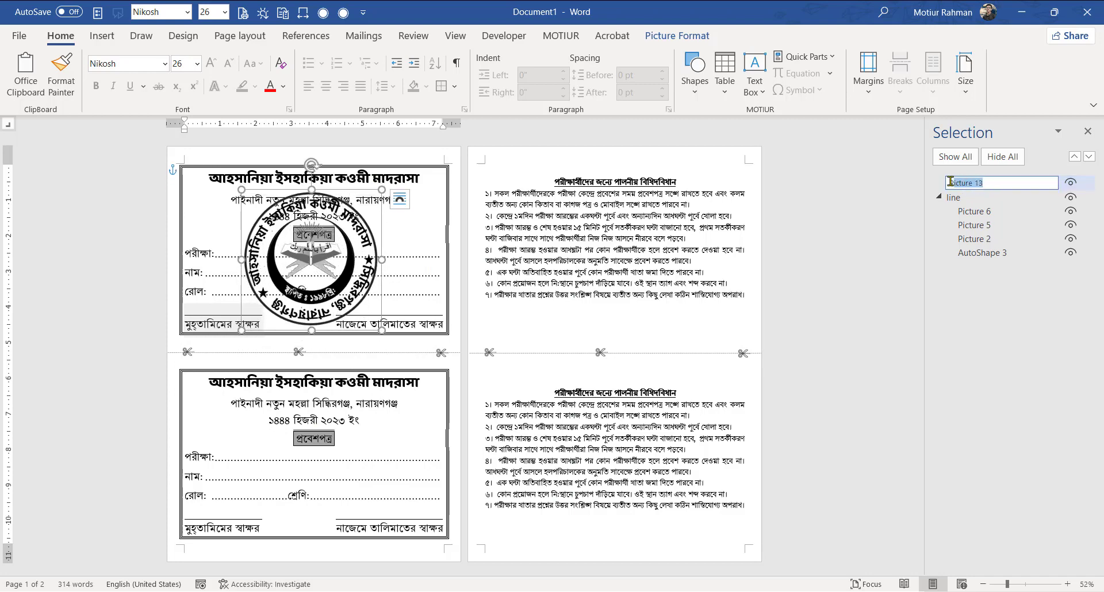
text(logo 1)
key(Return)
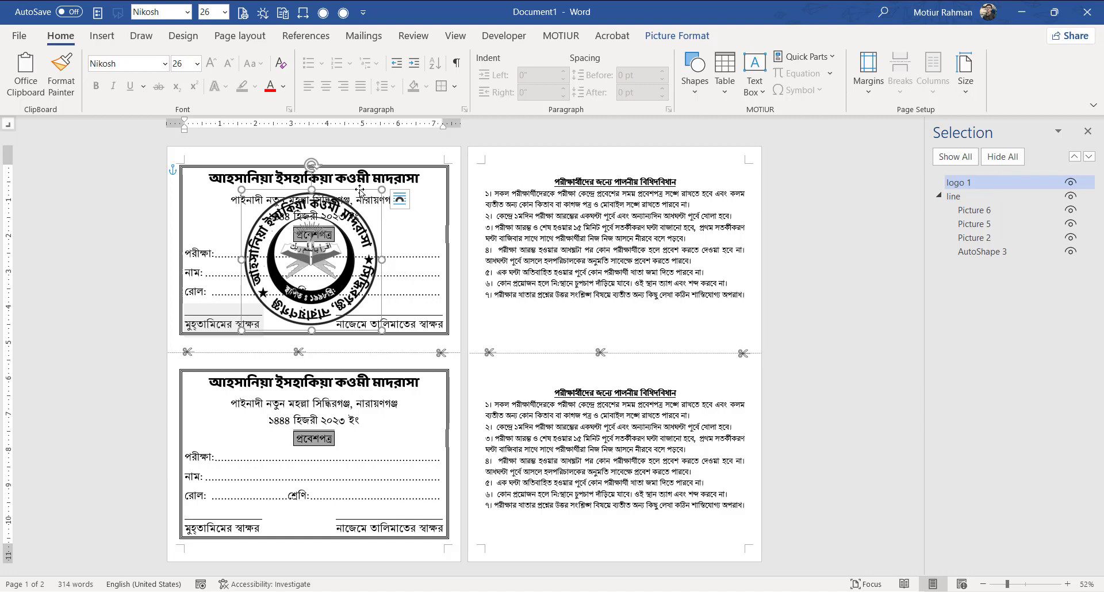
Step: Set the logo's picture transparency to 73% and place a copy of it on the lower admit card
right_click(360, 192)
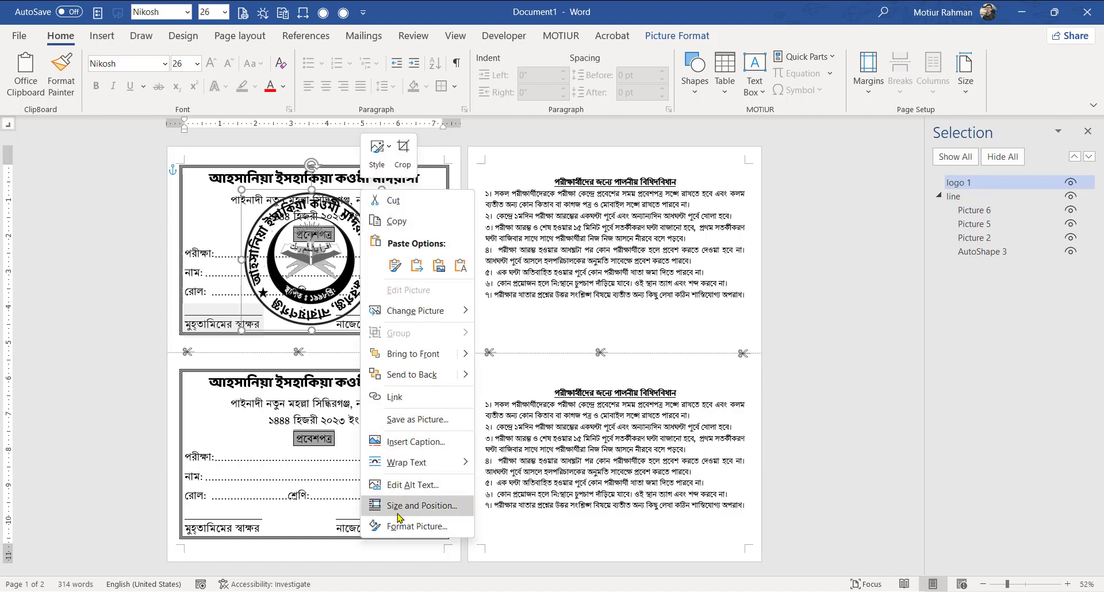
click(402, 531)
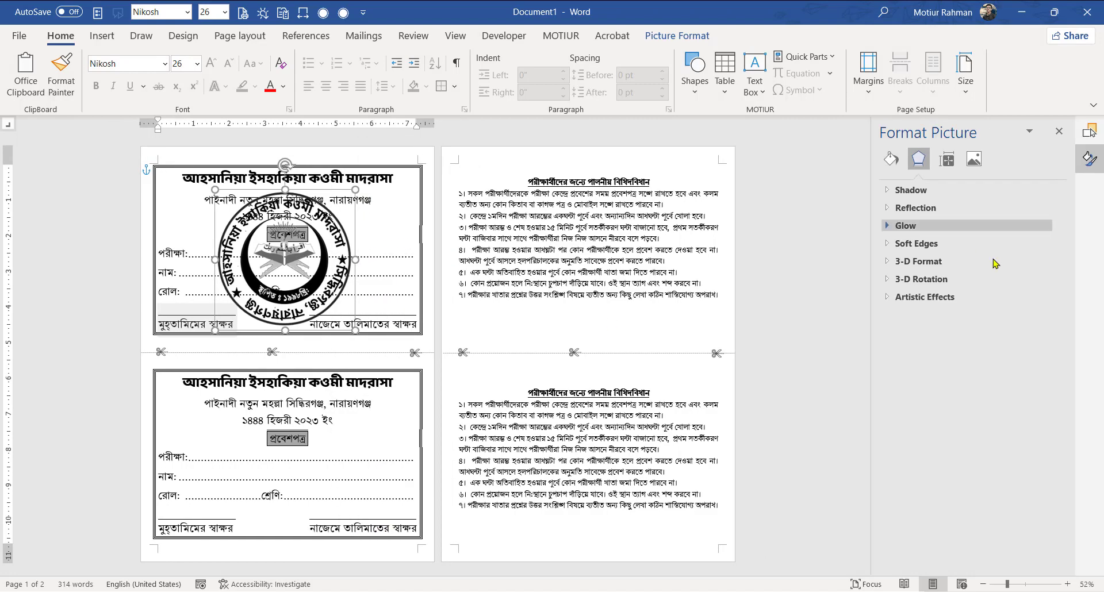
click(975, 161)
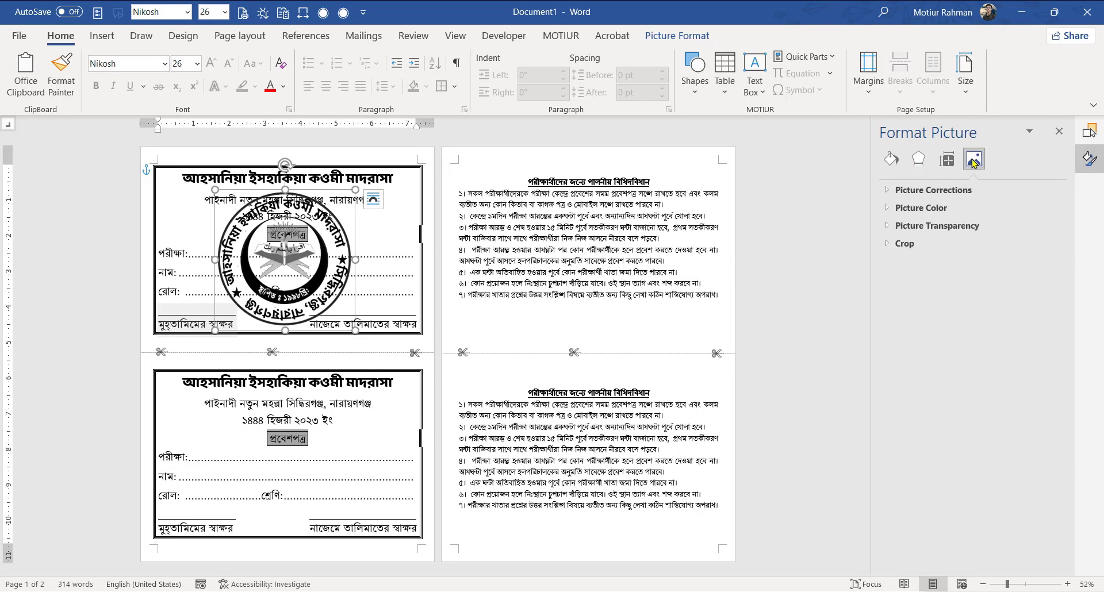
click(897, 227)
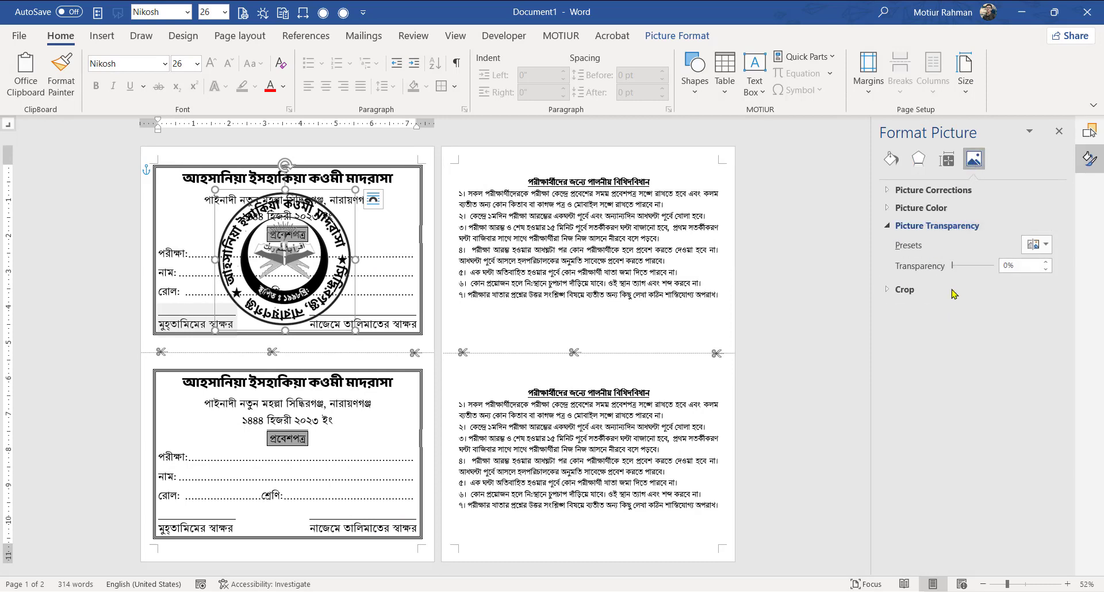
drag(957, 266, 984, 272)
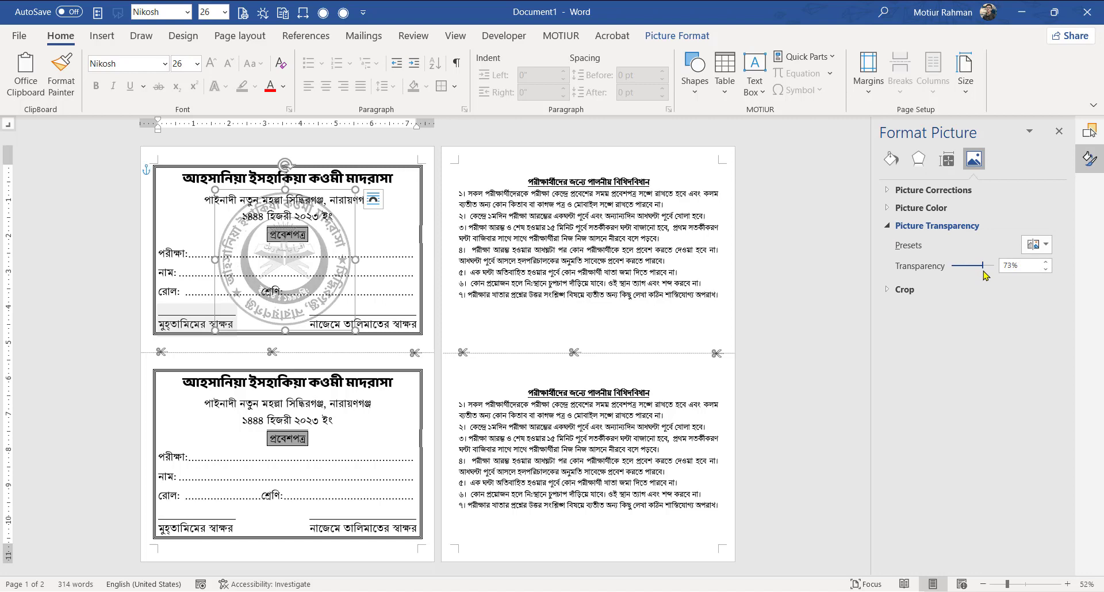
drag(356, 230, 368, 423)
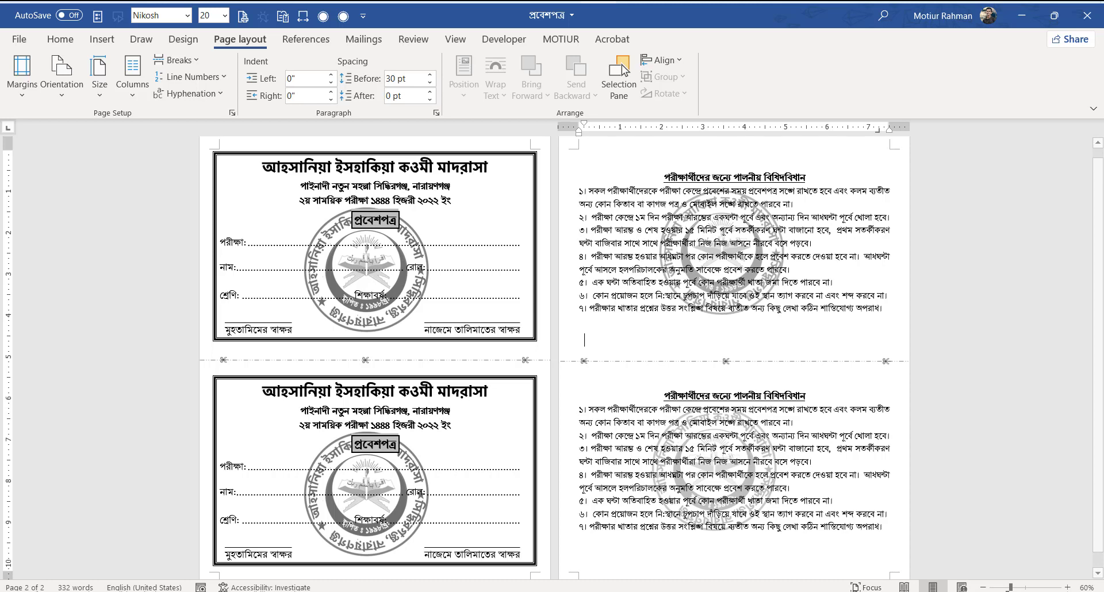
Step: Open the print preview and check both pages of the admit card sheet side by side
key(ctrl+p)
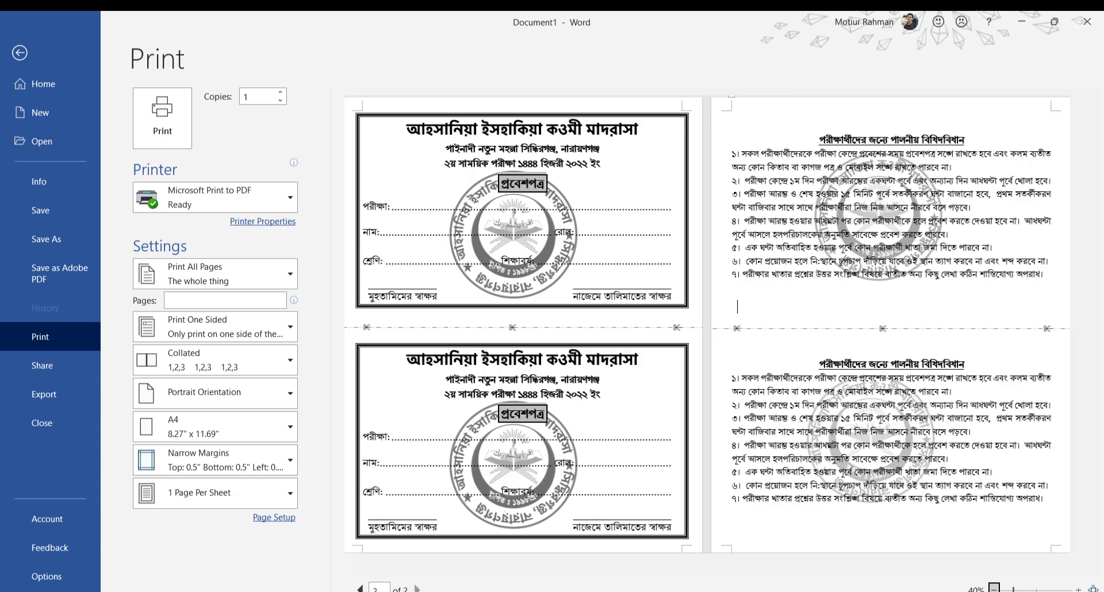
click(660, 588)
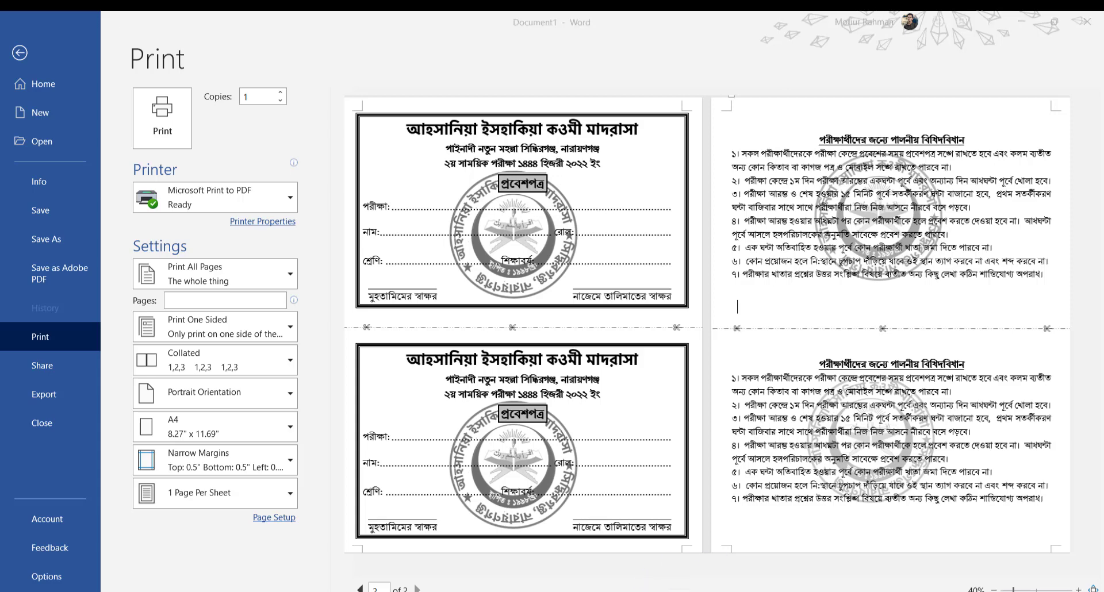